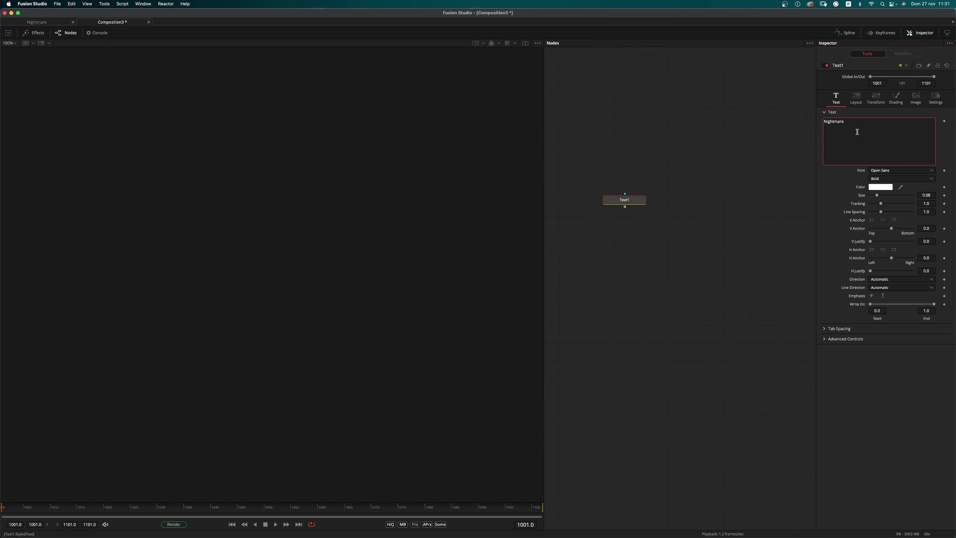
- Set the title text's font to Friday13, show the text node in the viewer and fit it to the view
click(906, 170)
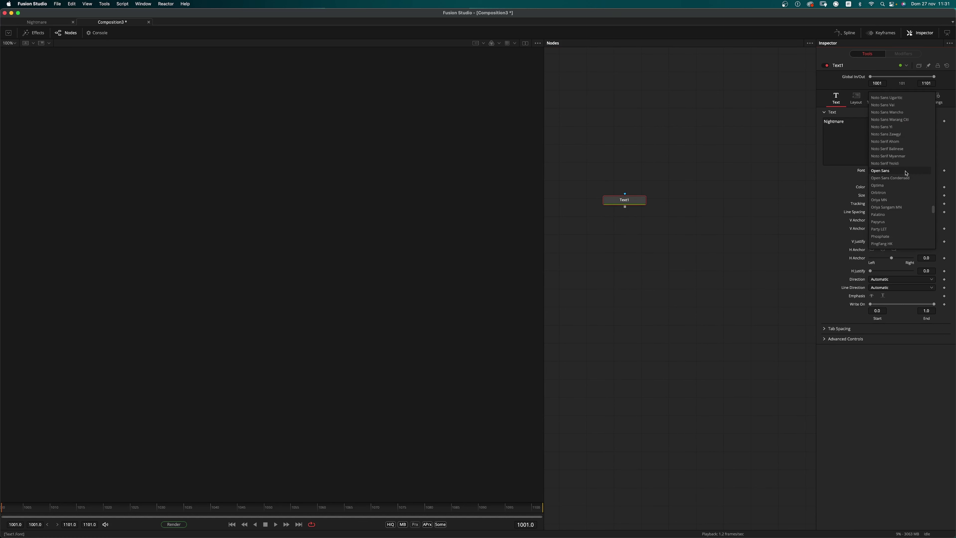
click(856, 146)
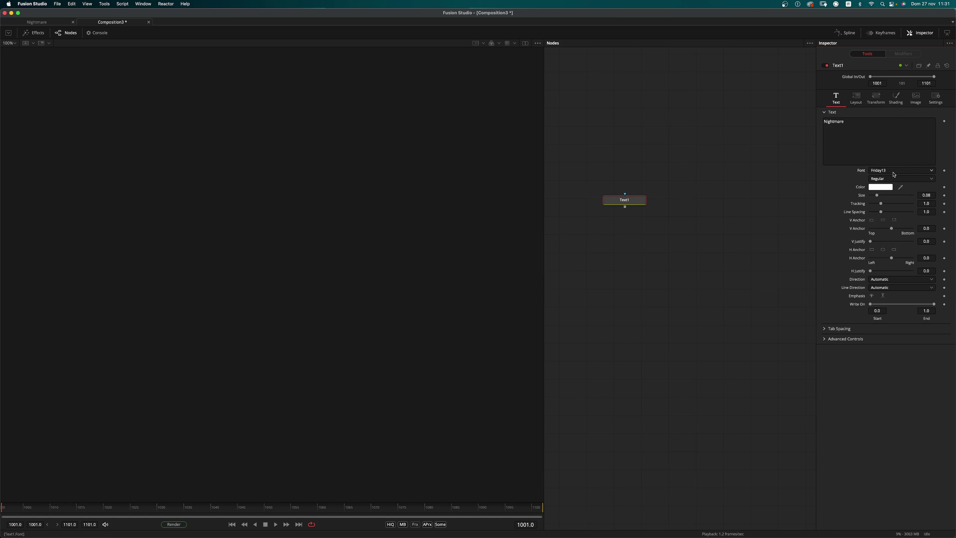
drag(637, 202, 290, 265)
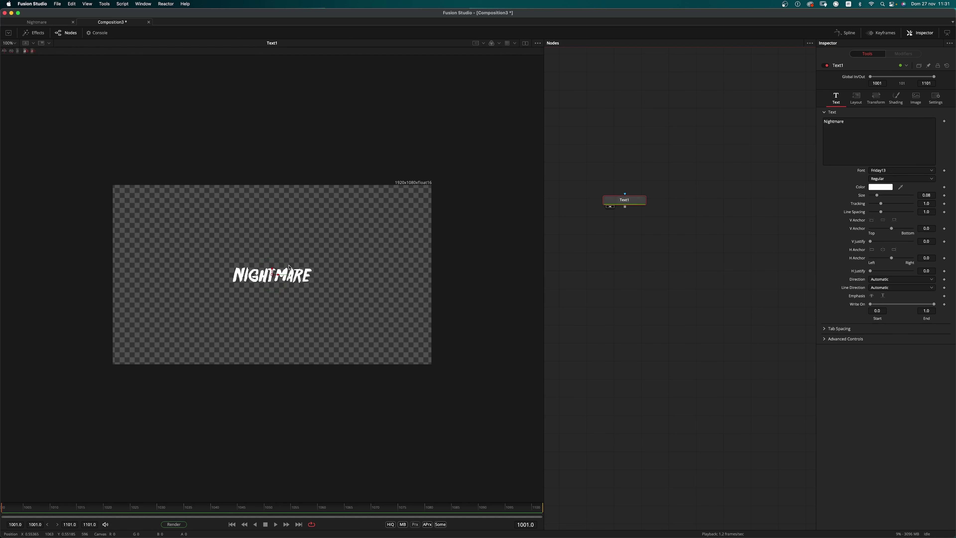
click(453, 337)
key(super+f)
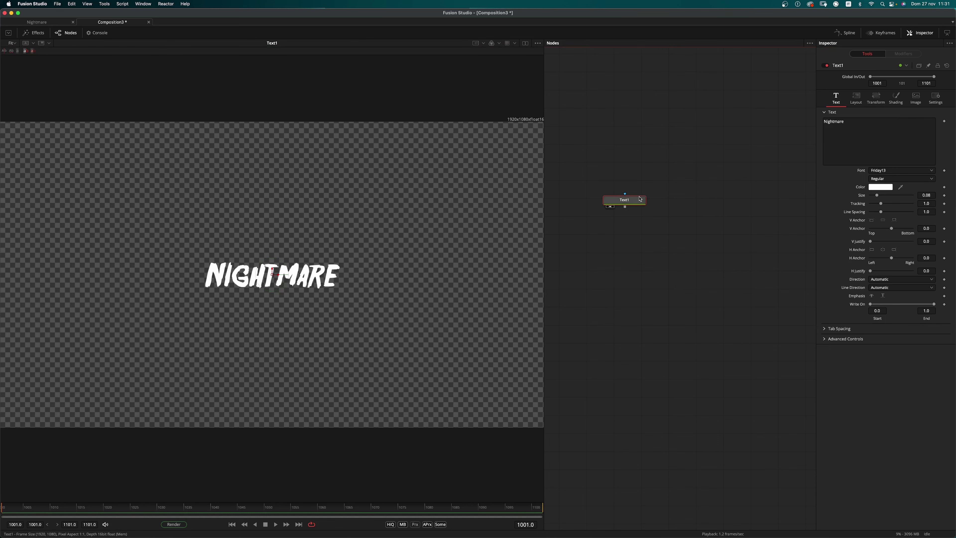
- Animate the text size from about 0.235 at frame 1001 to about 0.243 at frame 1101, then return to the start
drag(881, 196, 891, 197)
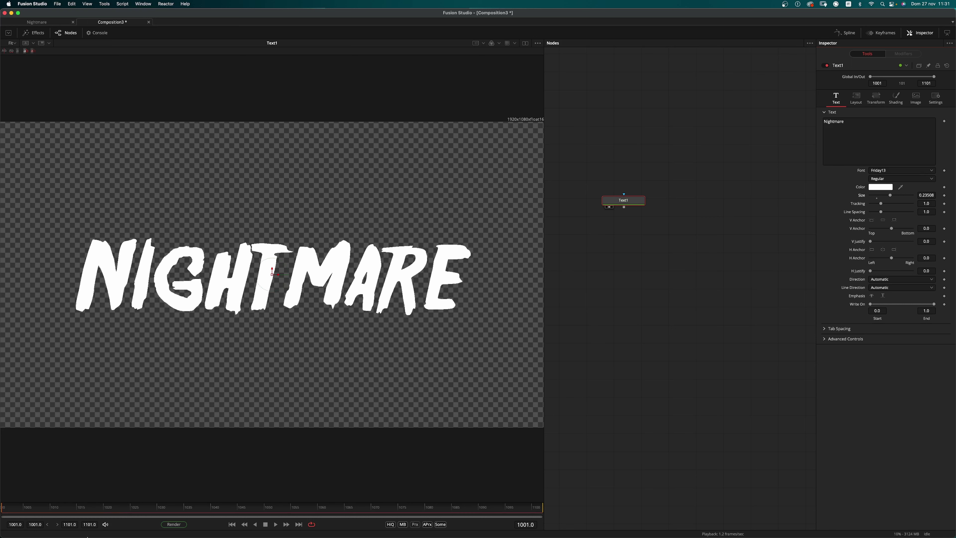
click(944, 195)
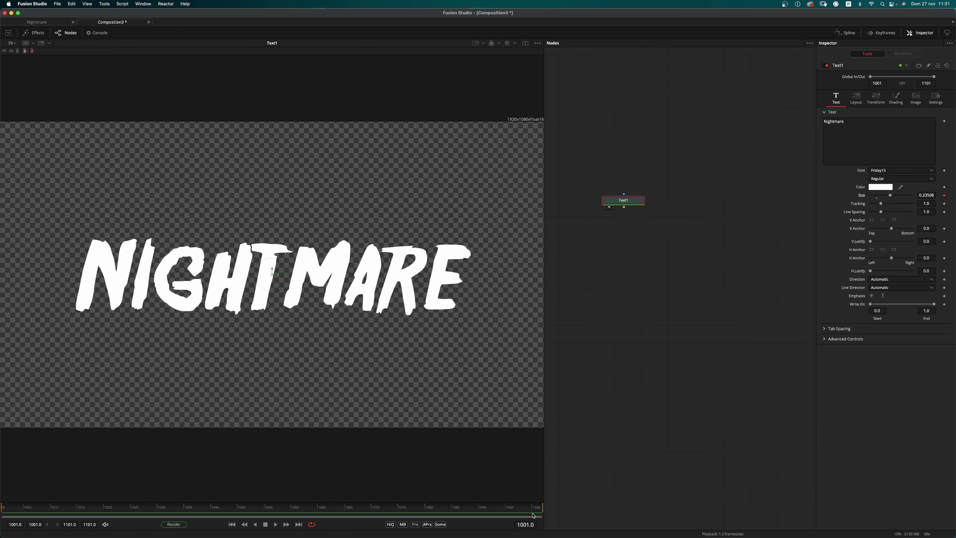
drag(891, 197, 892, 196)
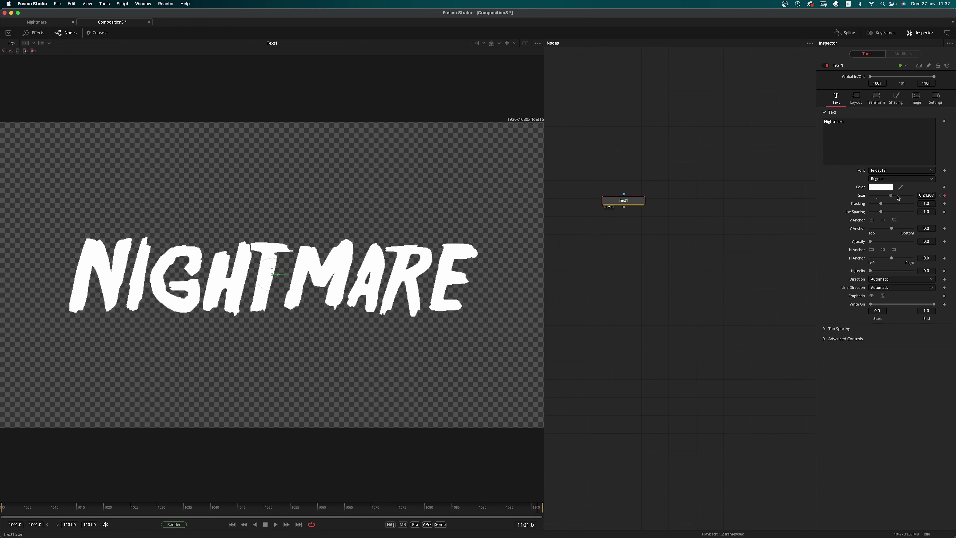
drag(485, 507, 2, 507)
- Add a pEmitter node in the empty area beside the text node
click(683, 277)
scroll(684, 277, down, 3)
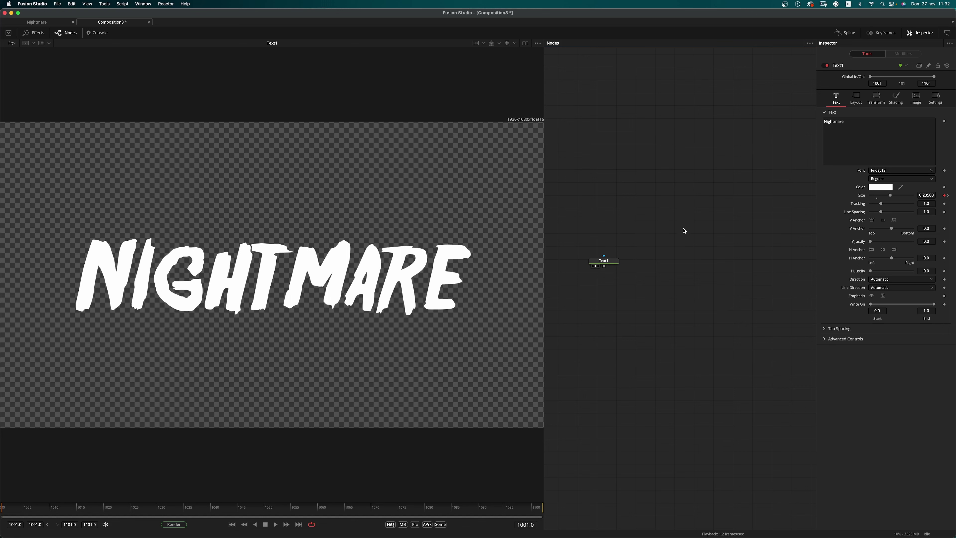
key(shift+space)
text(textemit)
key(Return)
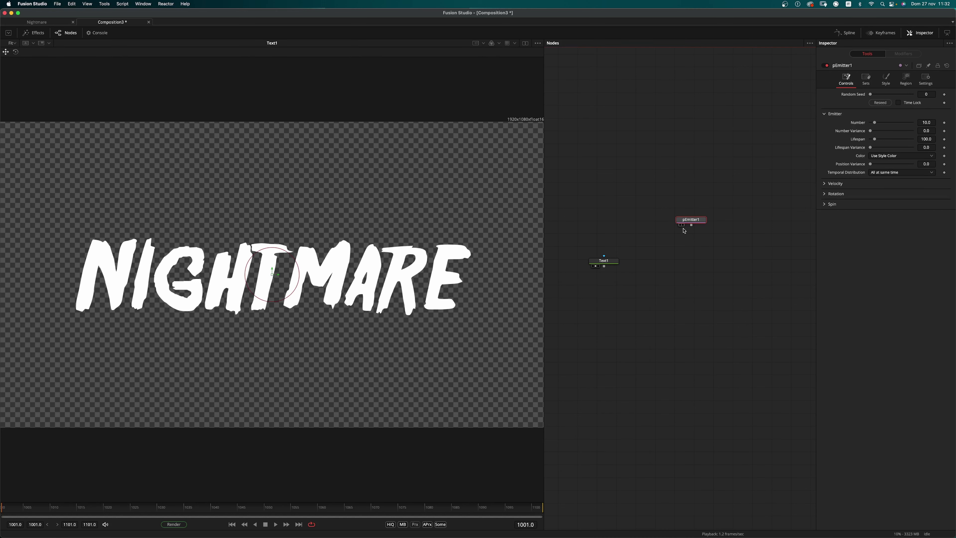
- Add a pRender node fed by the pEmitter and place it directly below the emitter
key(shift+space)
text(pem)
text(pre)
key(Down)
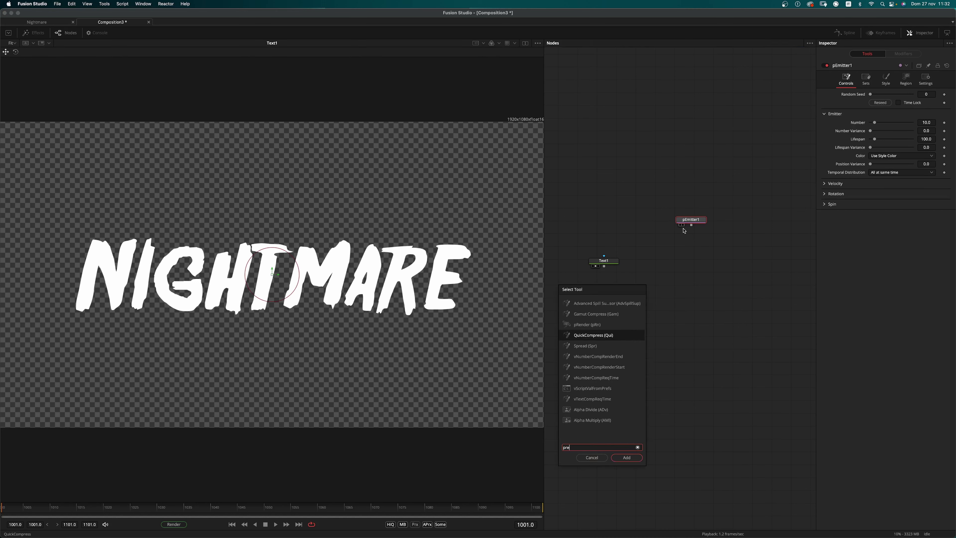
key(Up)
key(Return)
drag(699, 233, 698, 255)
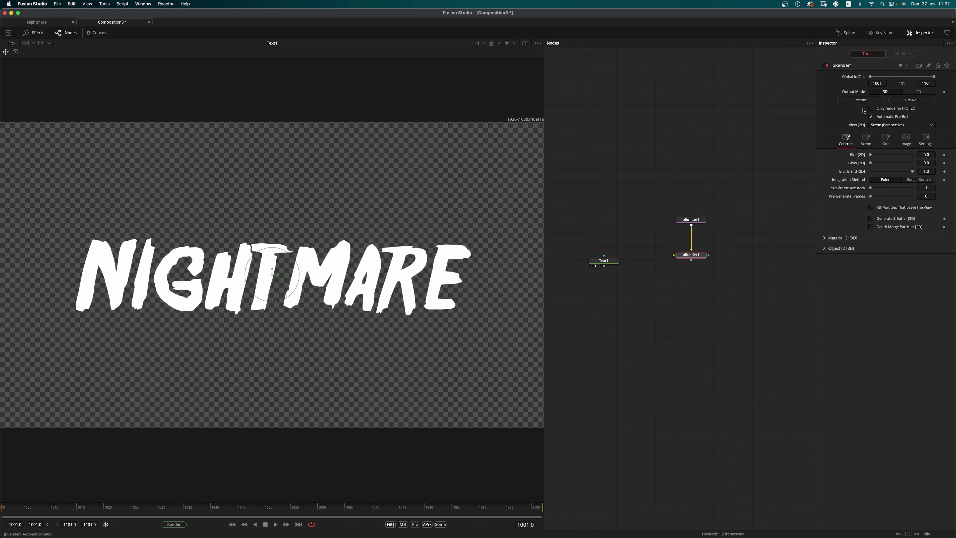
- Set pRender's output mode to 2D with 100 pre-generated frames and show its output in the viewer
click(920, 93)
click(930, 196)
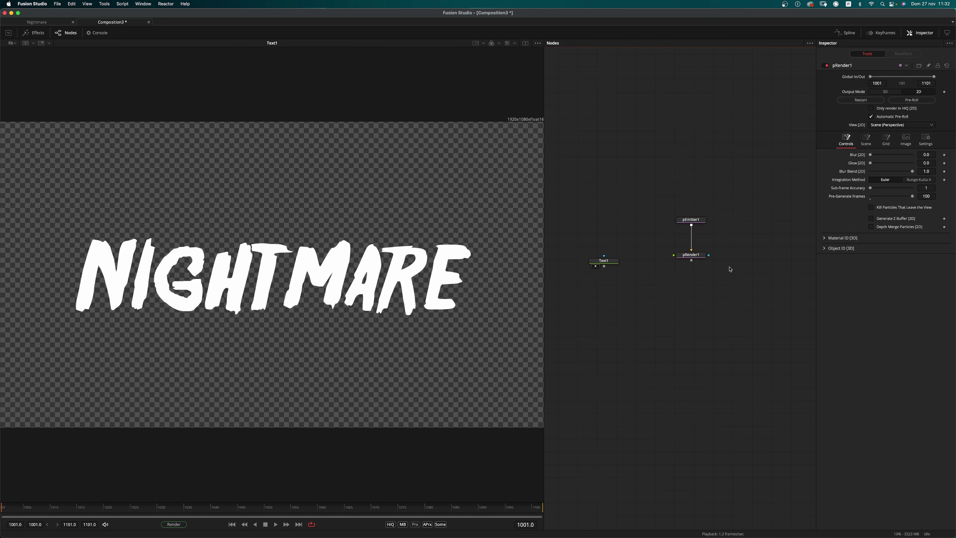
drag(704, 220, 703, 205)
key(2)
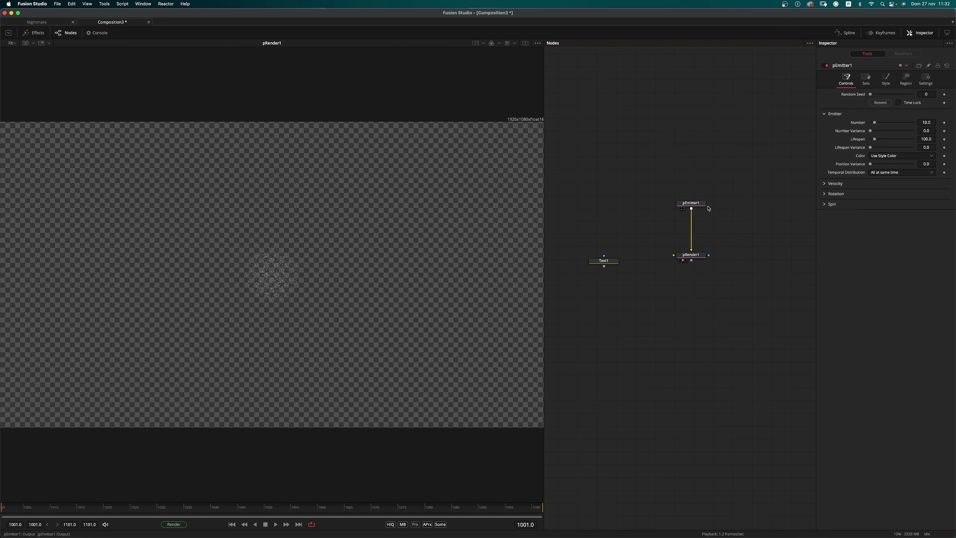
- Set the pEmitter's particle style to Bitmap
click(890, 82)
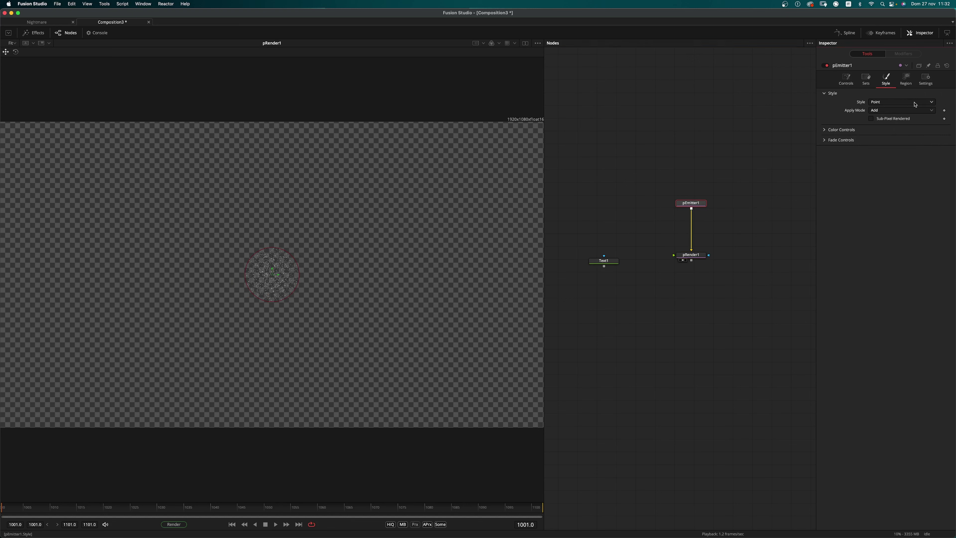
click(917, 105)
click(902, 111)
- Set the emitter region to Line, stretched across the upper frame from about (-0.42, 0.15) to (0.44, 0.11)
click(906, 79)
click(889, 102)
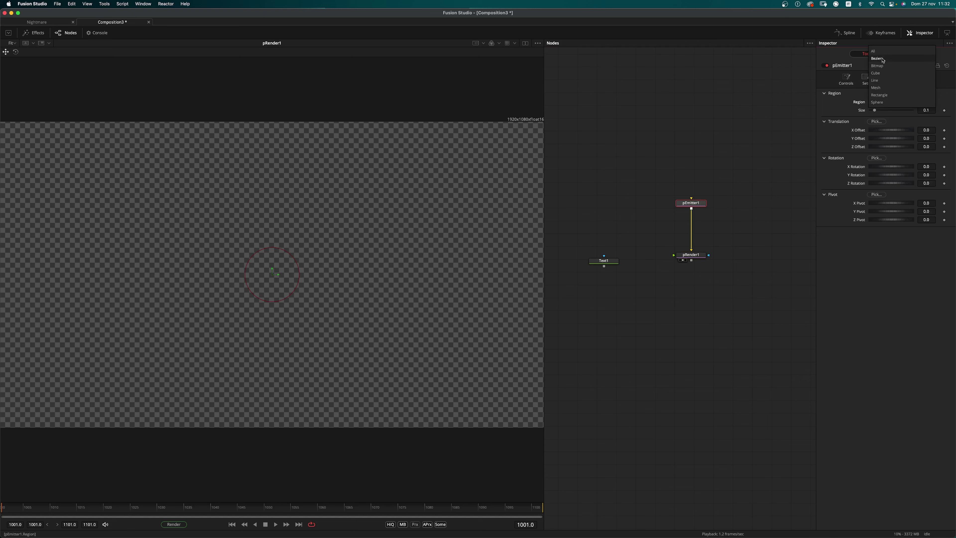
click(882, 80)
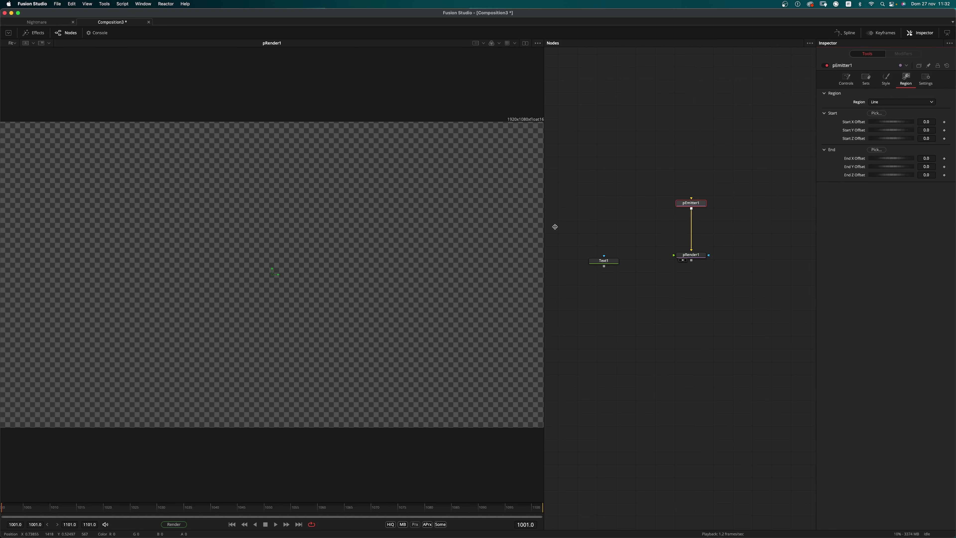
drag(273, 278, 47, 206)
drag(275, 274, 519, 215)
drag(46, 201, 44, 196)
drag(518, 218, 516, 217)
drag(39, 199, 40, 195)
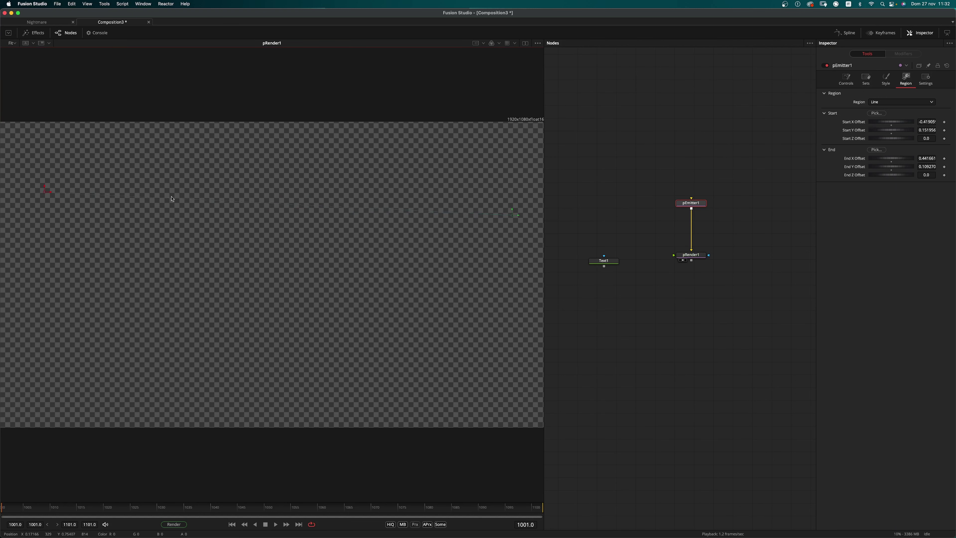
drag(515, 218, 513, 217)
- Spread the emitter and render nodes apart vertically and move the text node away from them to make room
drag(703, 301, 709, 258)
drag(699, 213, 700, 275)
drag(611, 219, 585, 287)
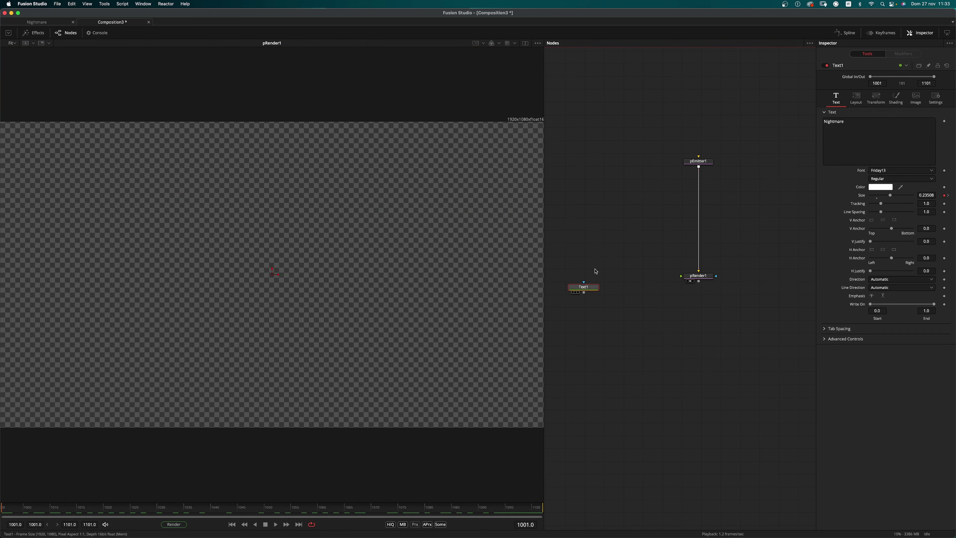
click(698, 161)
scroll(734, 234, up, 3)
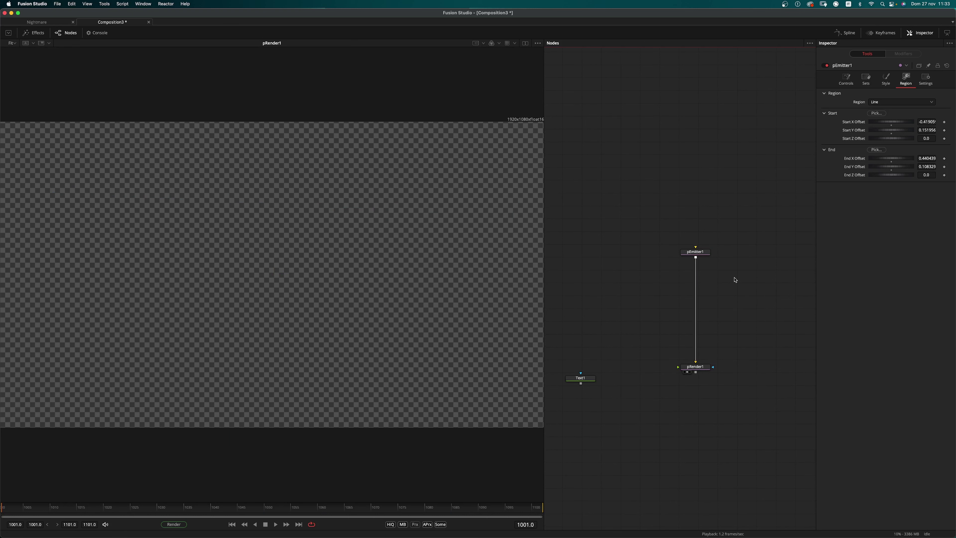
- Add a Background node and place it above the pEmitter
key(shift+space)
text(pre)
text(bg)
key(Return)
drag(741, 280, 703, 196)
- Set the background's width to 50 and height to 500, and show it in the viewer
click(887, 98)
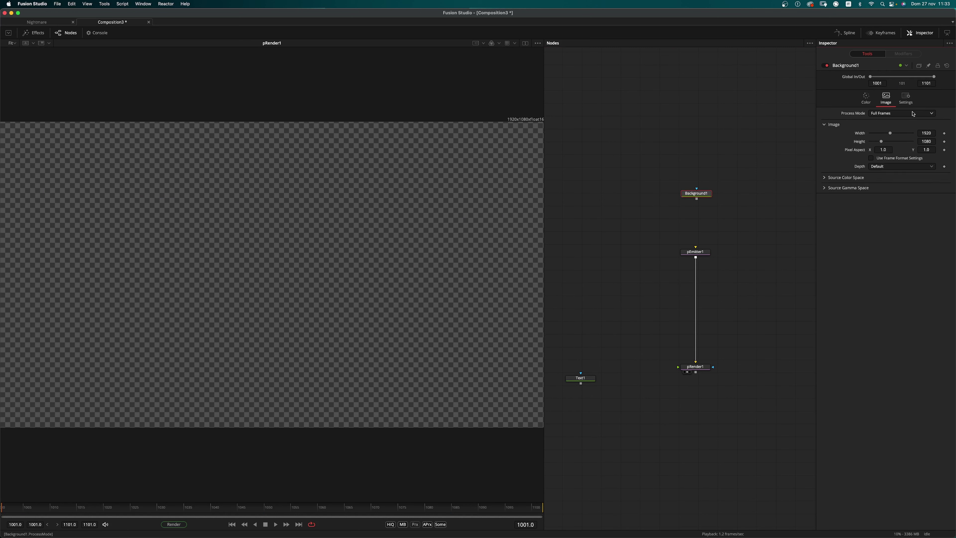
click(928, 133)
text(50)
key(Tab)
text(500)
key(Return)
mouse_move(692, 193)
mouse_down()
mouse_move(681, 194)
mouse_move(708, 192)
mouse_up()
key(1)
- Mask the background with an Ellipse and move the circle near the image's lower end, centred at about Y 0.057
key(shift+space)
text(ellipse)
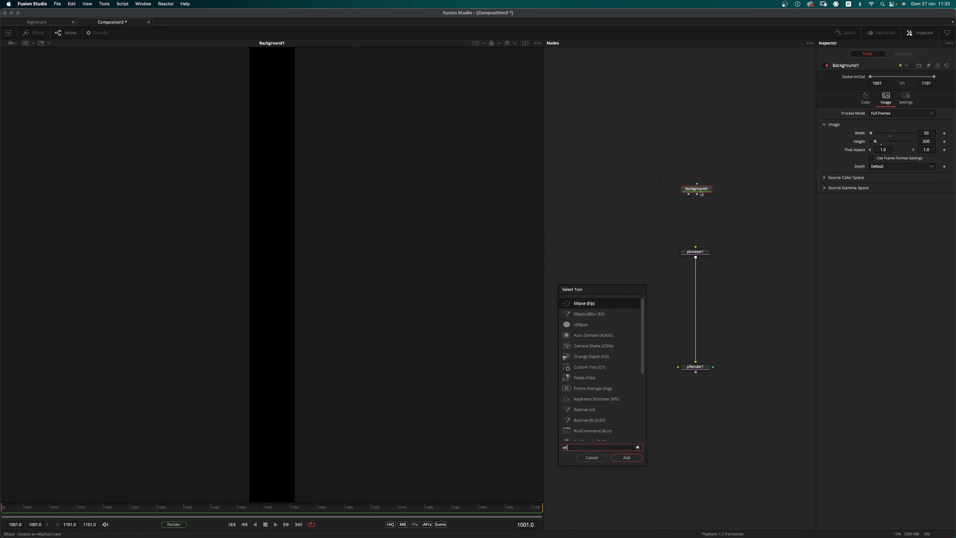
key(Return)
drag(661, 189, 700, 132)
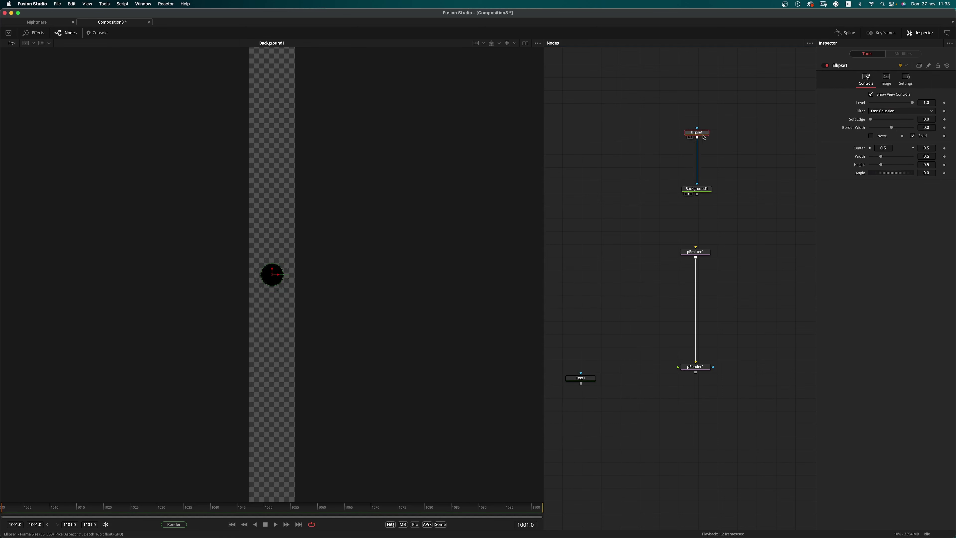
drag(273, 270, 298, 471)
- Move the ellipse node upward and insert a Rectangle mask between it and the background
drag(721, 166, 710, 204)
click(710, 203)
drag(694, 172, 694, 149)
key(shift+space)
text(rec)
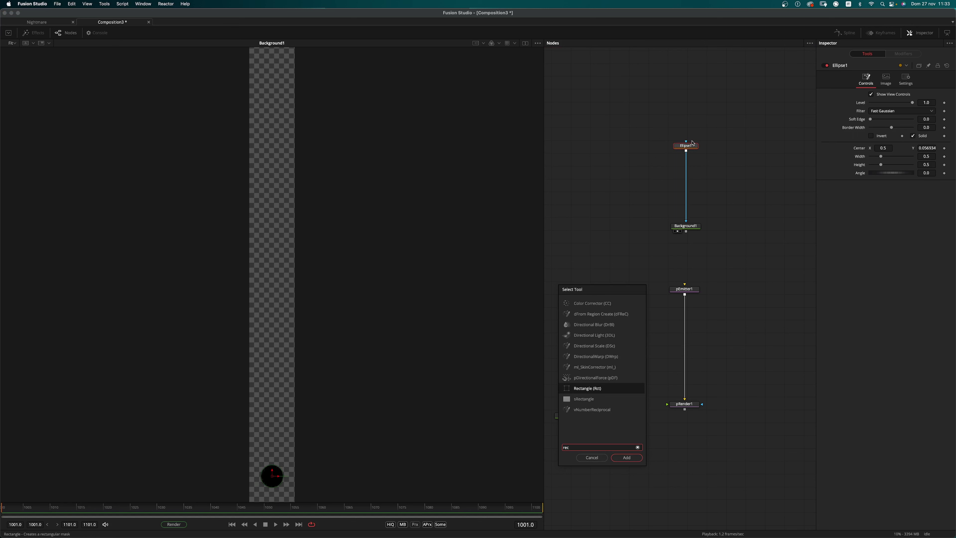
key(Return)
- Shape the rectangle mask into a thin strip above the circle, about 0.21 wide and 0.93 high, centred at about Y 0.53
drag(284, 344, 277, 342)
drag(274, 388, 281, 487)
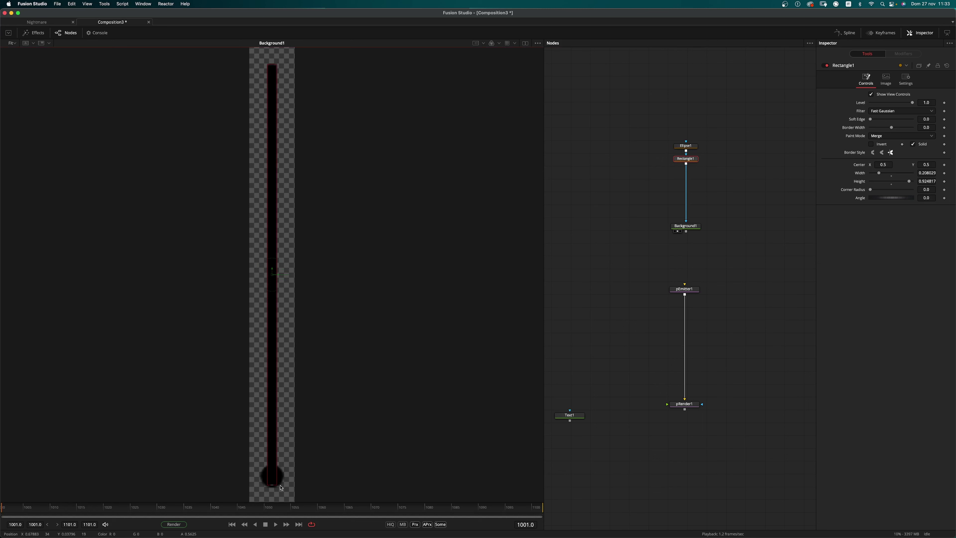
drag(272, 271, 271, 256)
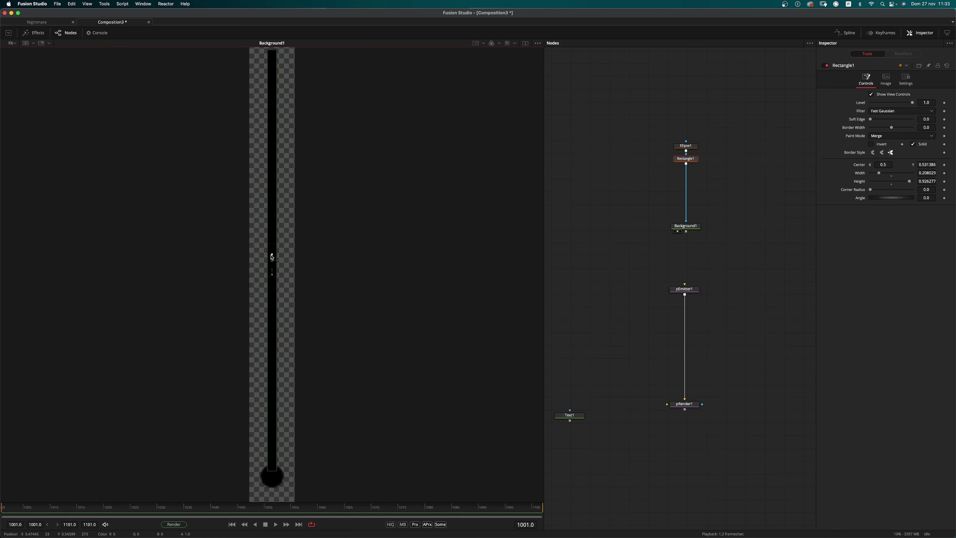
click(626, 241)
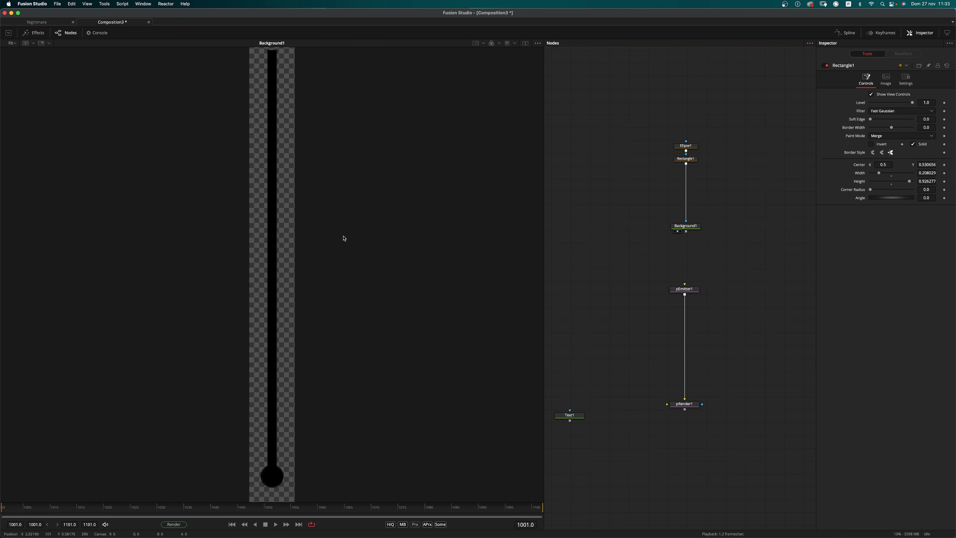
scroll(341, 237, down, 2)
- Add a Matte Control node and place it beside the masked background's node branch
click(775, 189)
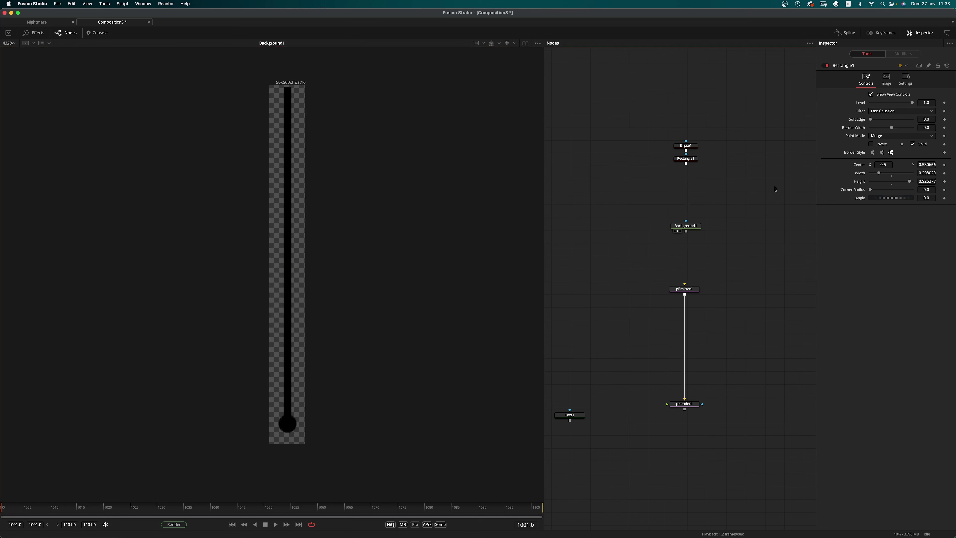
key(shift+space)
text(matte)
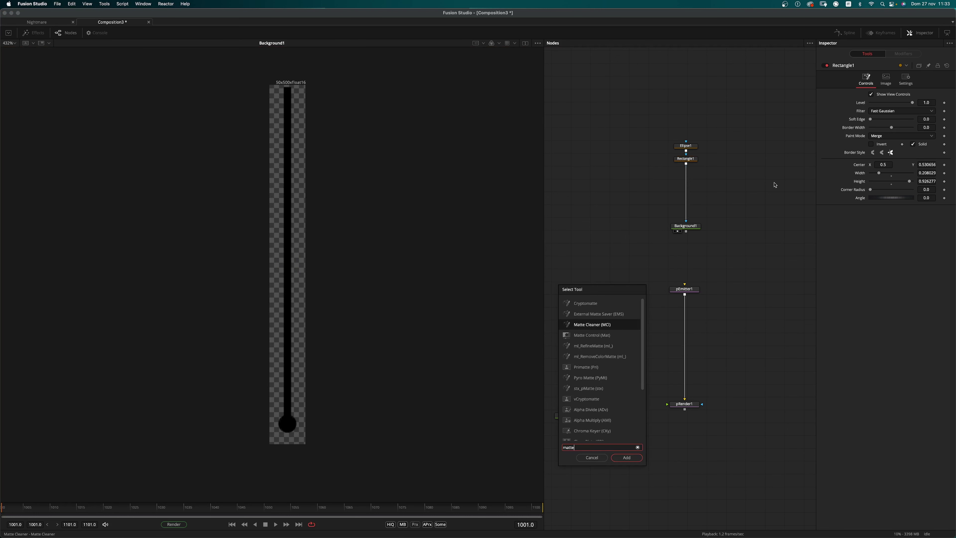
key(Down)
key(Return)
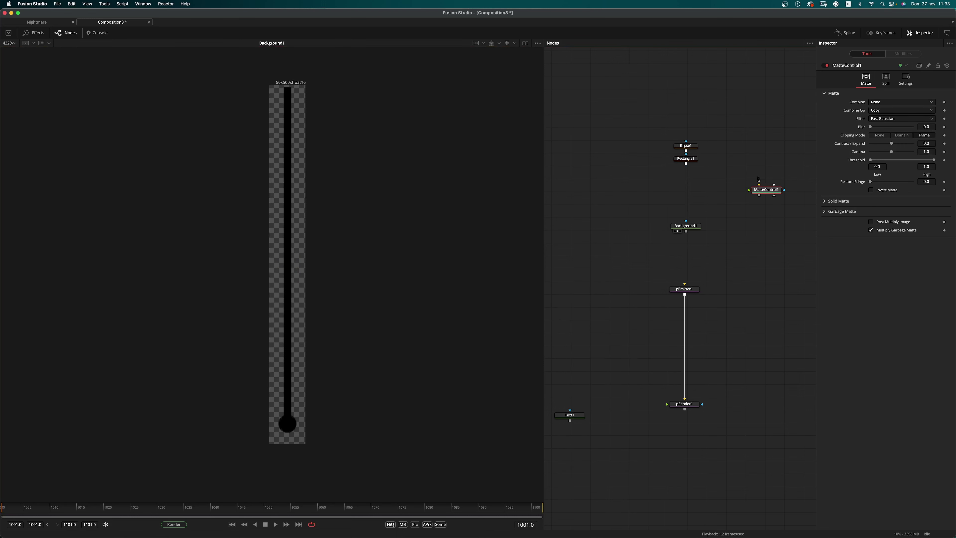
drag(772, 192, 731, 192)
scroll(636, 248, right, 5)
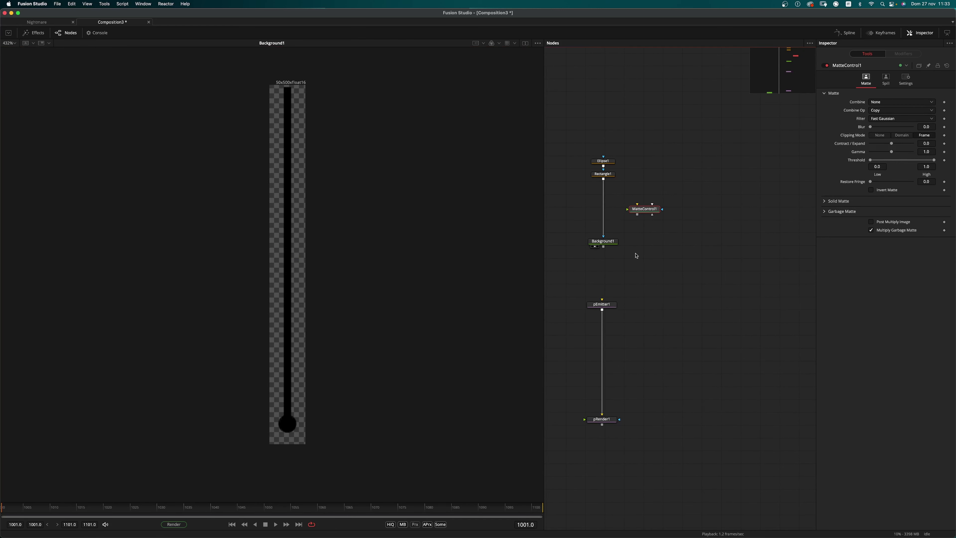
- Duplicate the background node without its masks and set the copy's colour type to Vertical
click(614, 245)
key(ctrl+v)
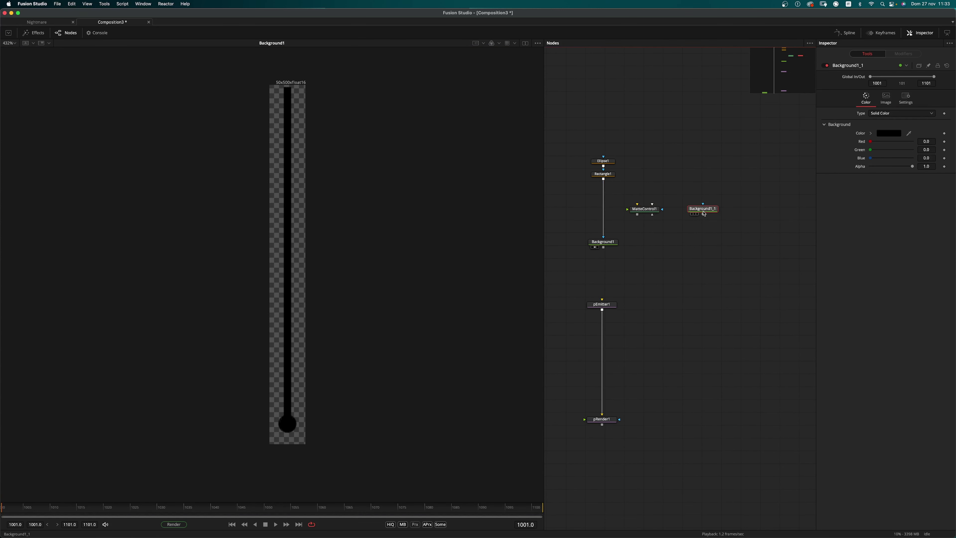
click(887, 114)
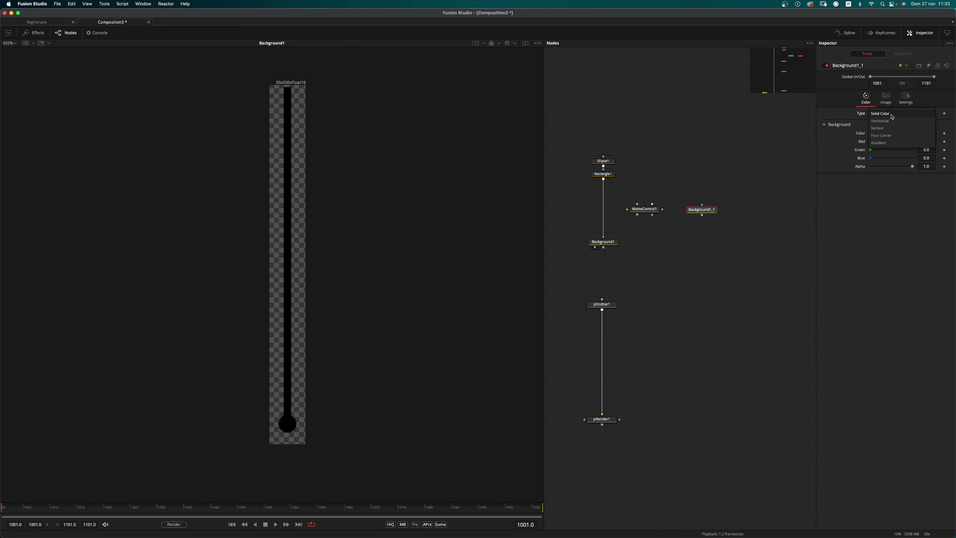
click(890, 128)
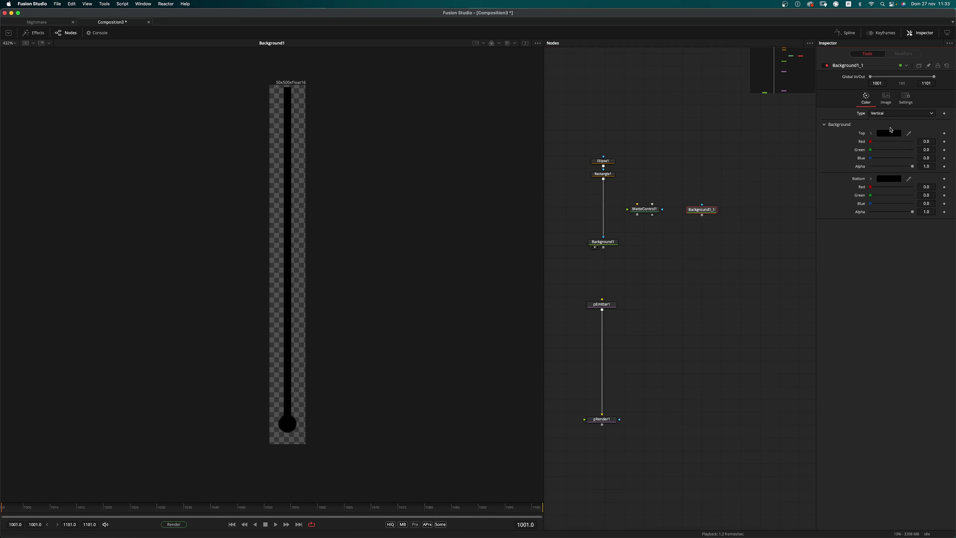
- Set the vertical gradient's bottom colour to white and move the duplicate background farther from the Matte Control
click(871, 178)
click(877, 191)
drag(876, 192, 869, 184)
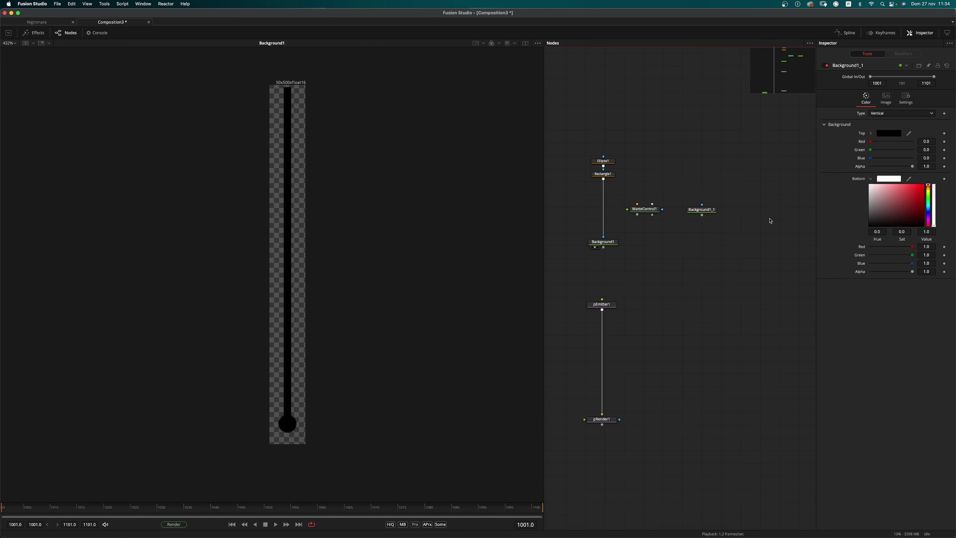
drag(704, 212, 731, 189)
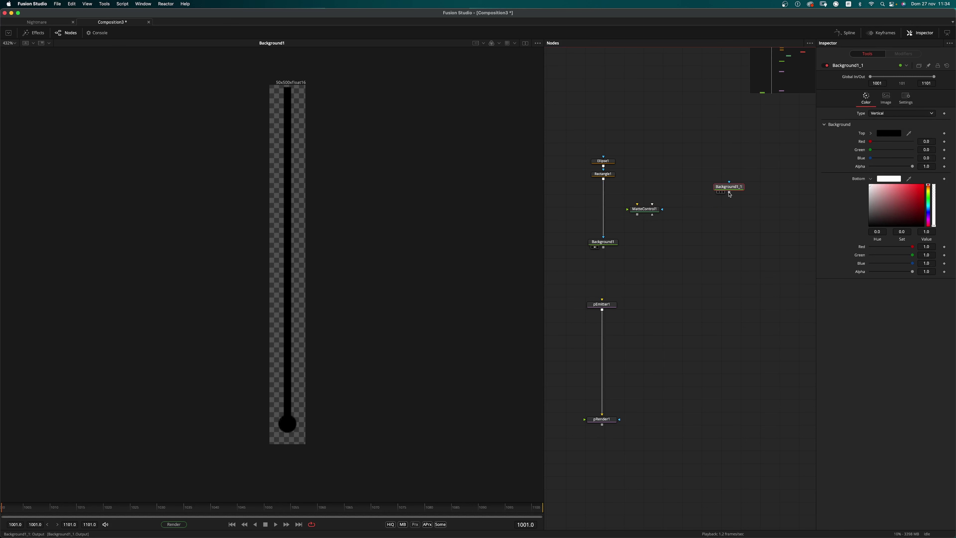
- Connect the masks into the Matte Control node, attach the vertical gradient background to it, and view the Matte Control
drag(605, 237, 639, 207)
drag(637, 205, 603, 218)
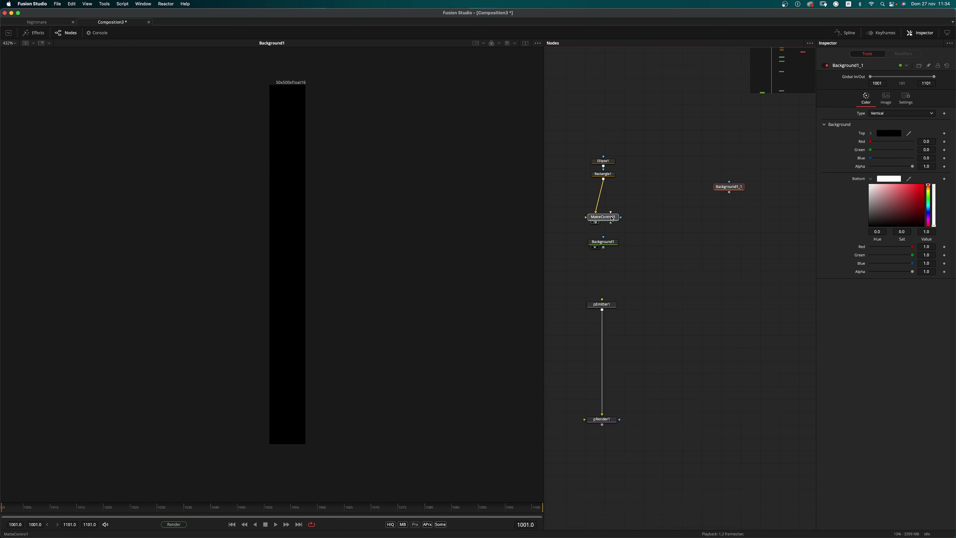
drag(730, 194, 717, 217)
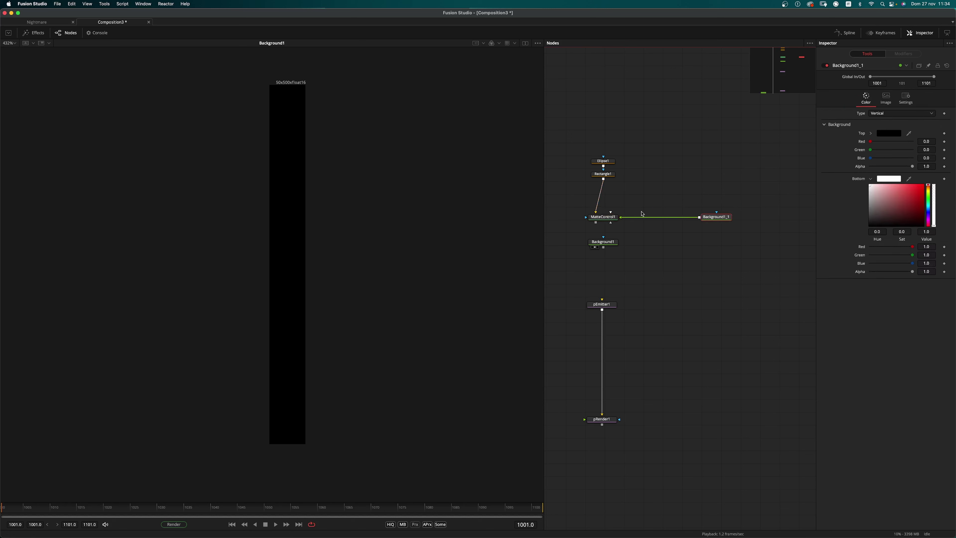
drag(416, 273, 415, 273)
click(609, 217)
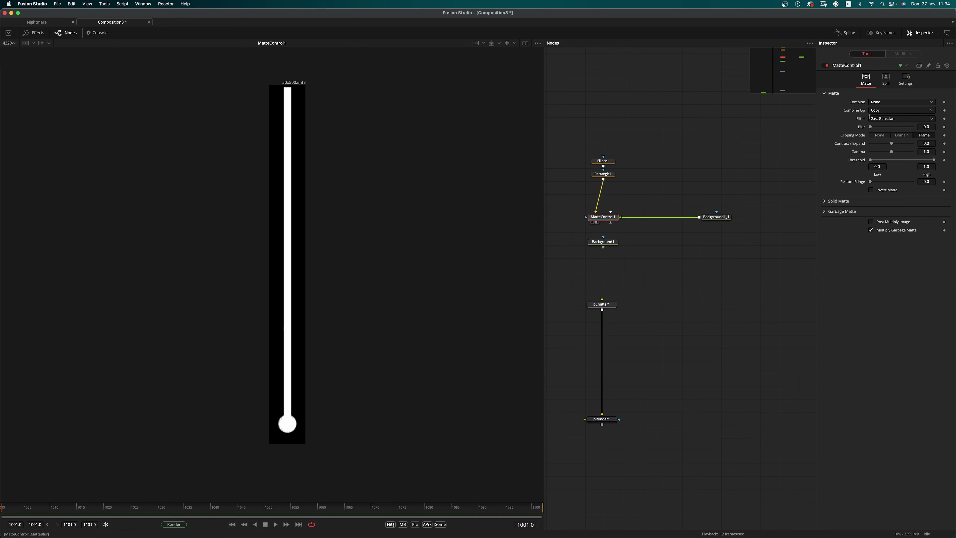
- Set the Matte Control's Combine to Combine Red with the Minimum operation, and its blur to 60
click(894, 102)
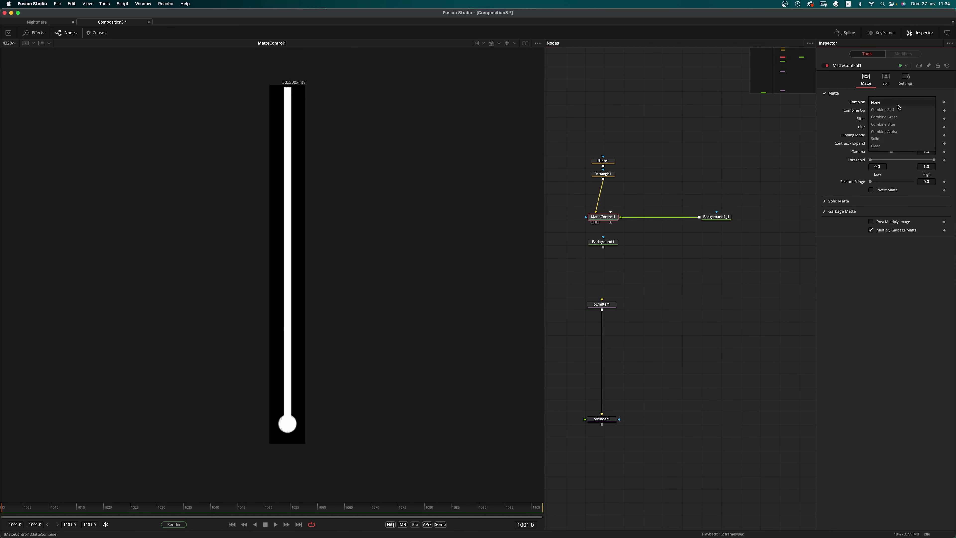
click(898, 110)
click(890, 112)
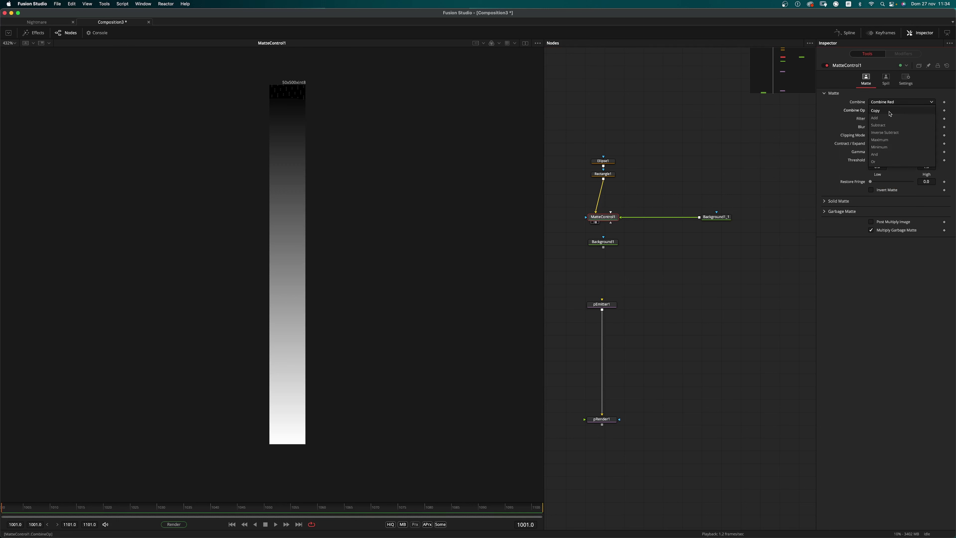
click(881, 146)
click(926, 126)
text(60)
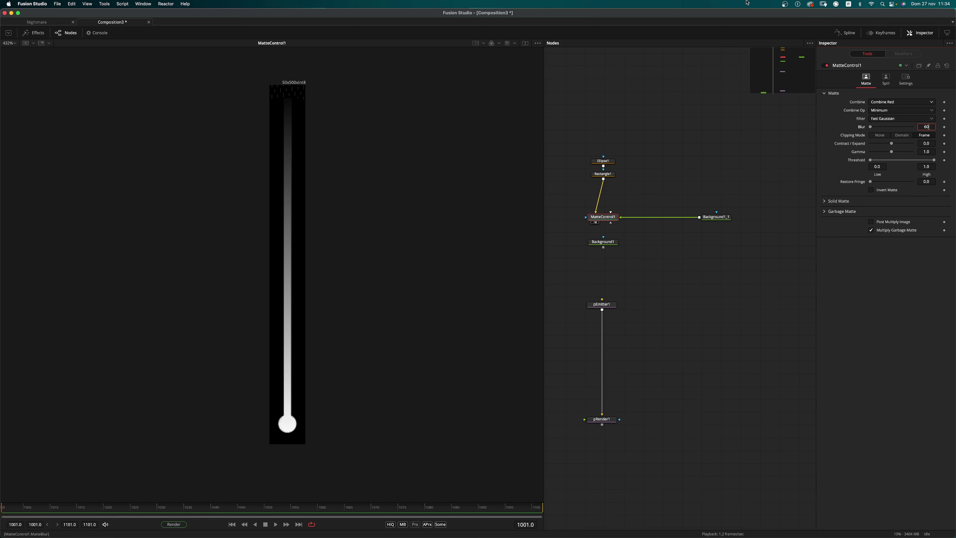
key(Return)
- Mask the original background with the Matte Control output and feed that background into the particle emitter as its bitmap
drag(596, 222, 369, 284)
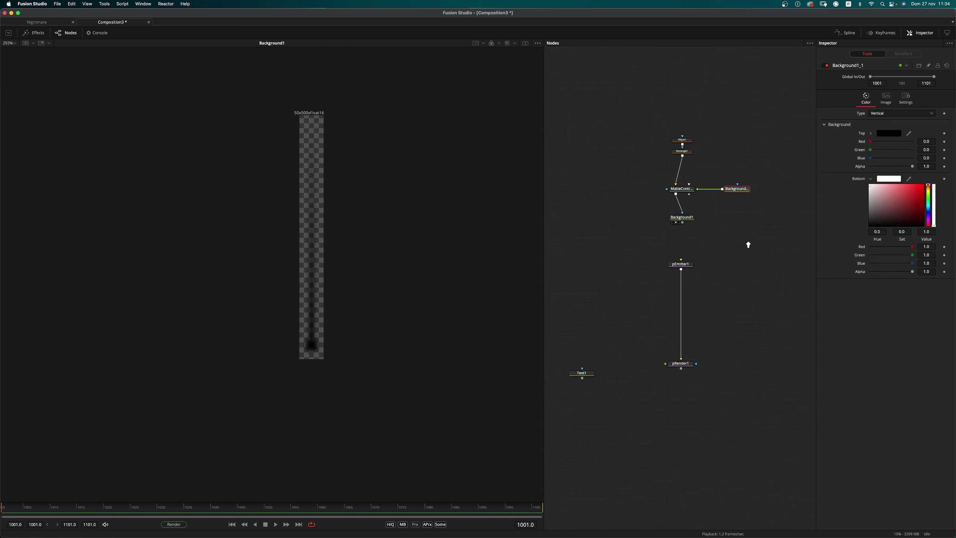
scroll(710, 244, up, 3)
drag(665, 206, 671, 273)
click(673, 274)
click(665, 428)
scroll(678, 414, down, 2)
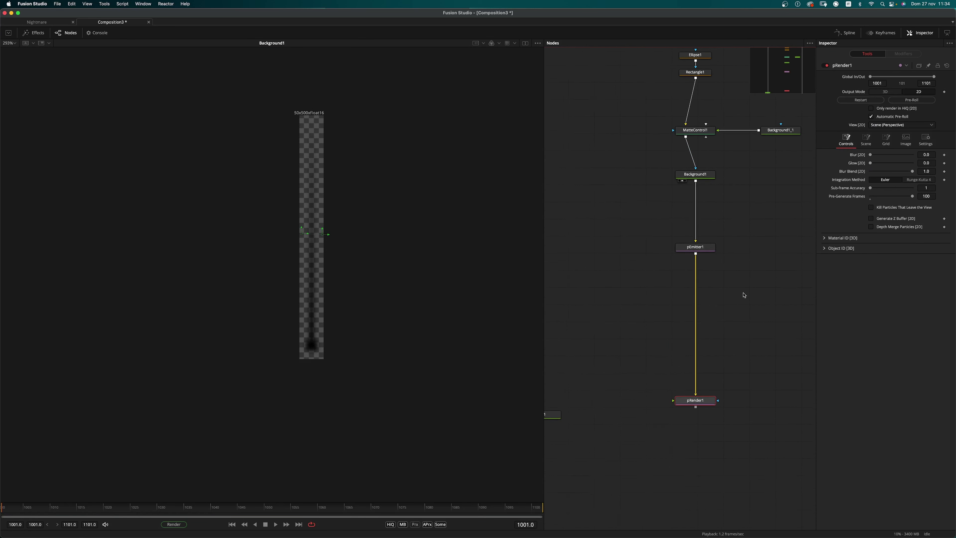
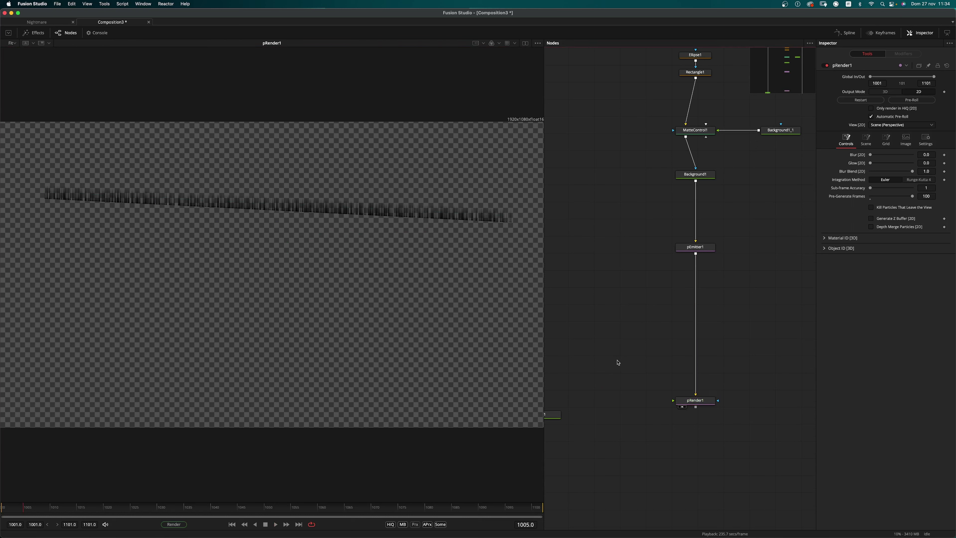
- Set the particle emitter's Number to 2
click(695, 247)
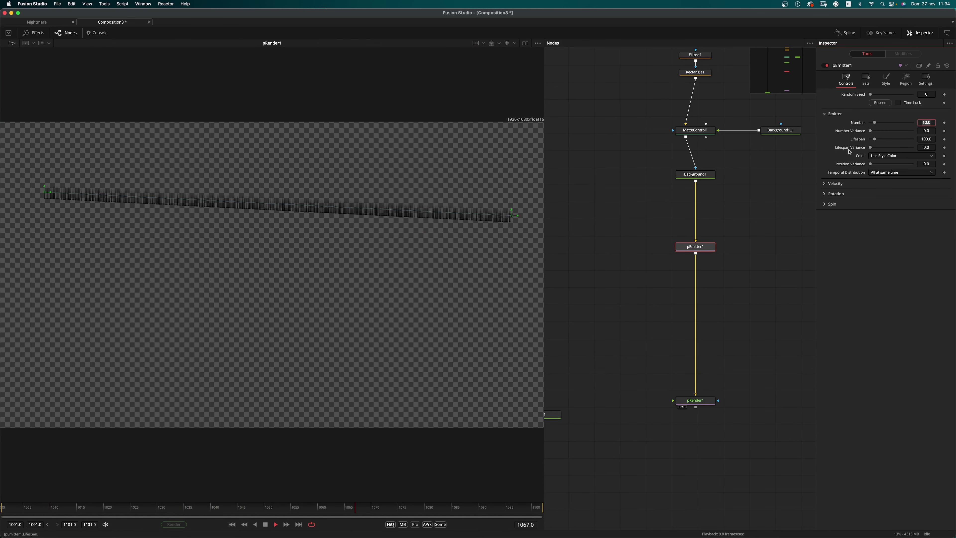
text(2)
key(Tab)
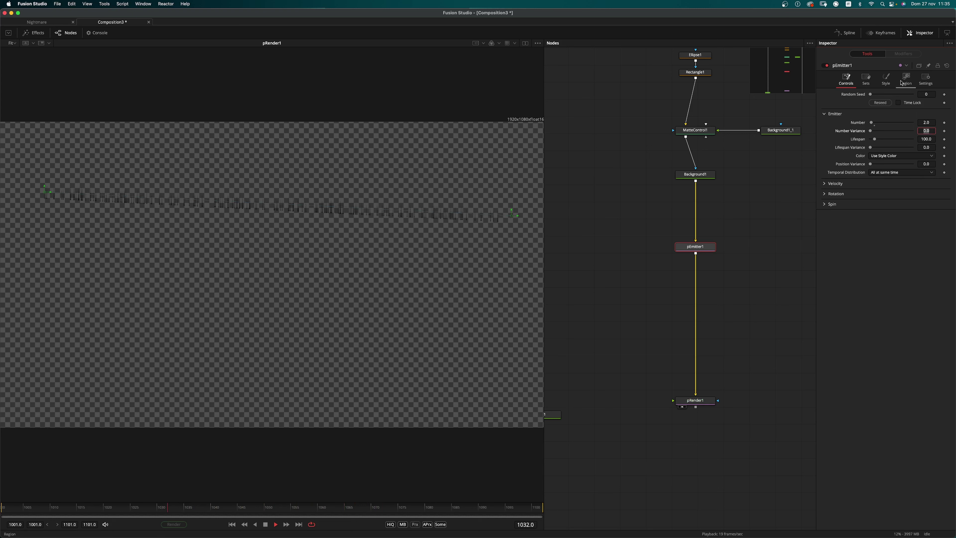
- Set the emitter's particle size to 0.4 and its size variance to 0.3
click(886, 83)
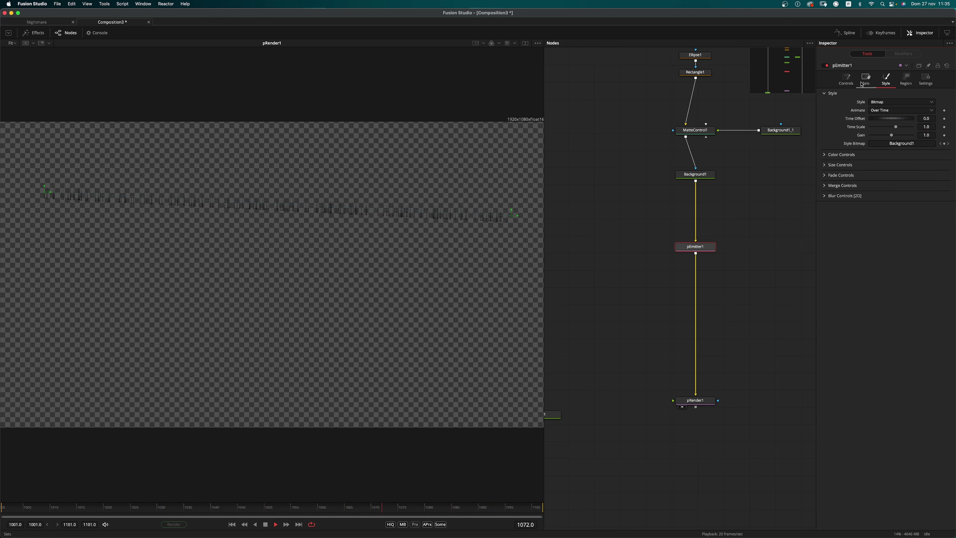
click(824, 155)
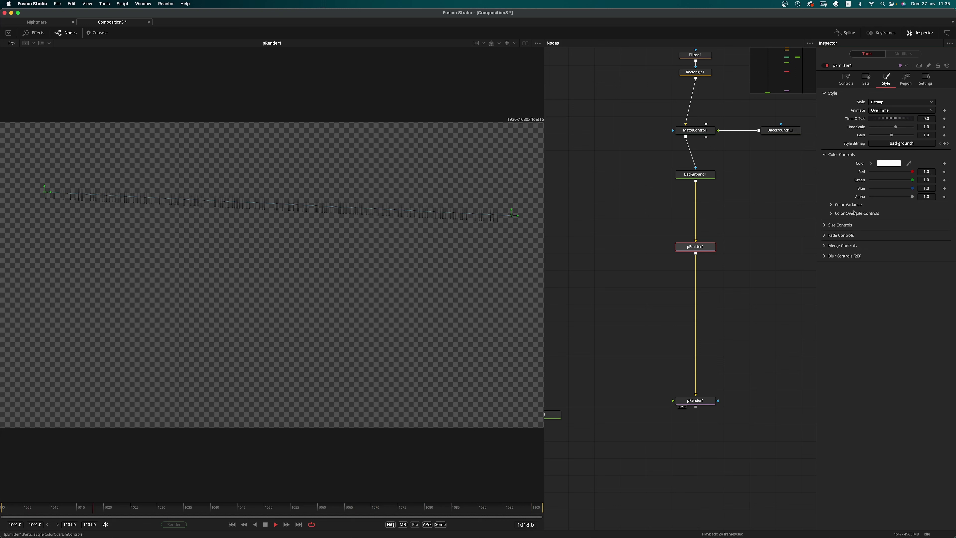
click(827, 155)
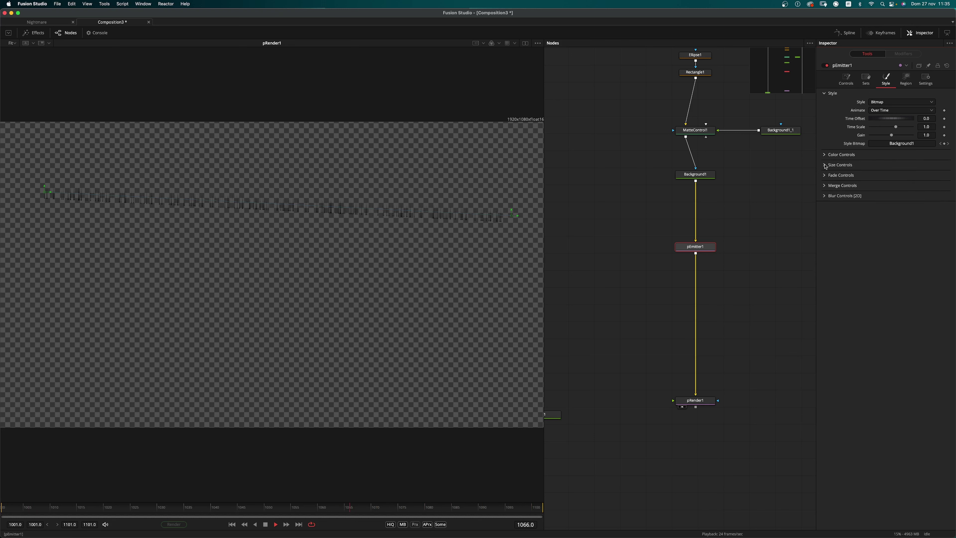
click(825, 165)
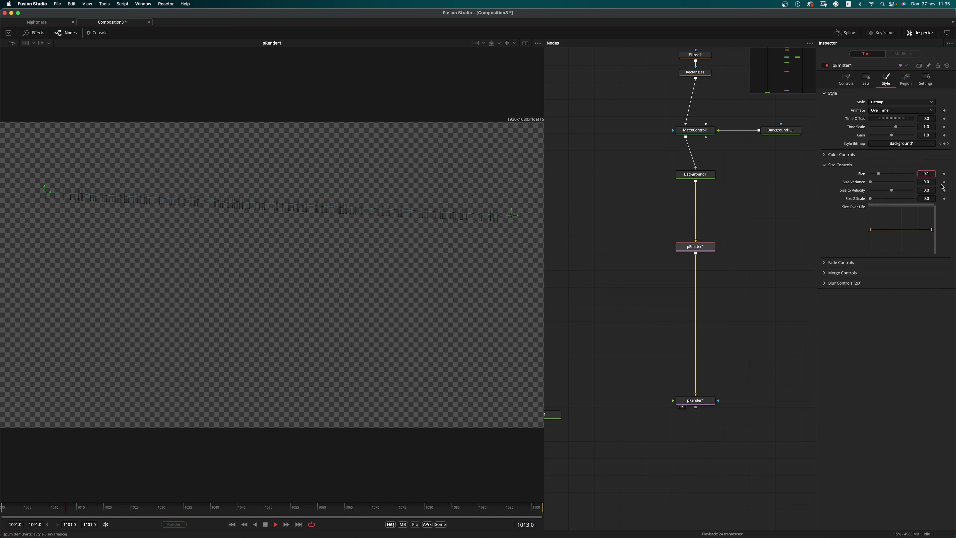
key(Tab)
text(0.3)
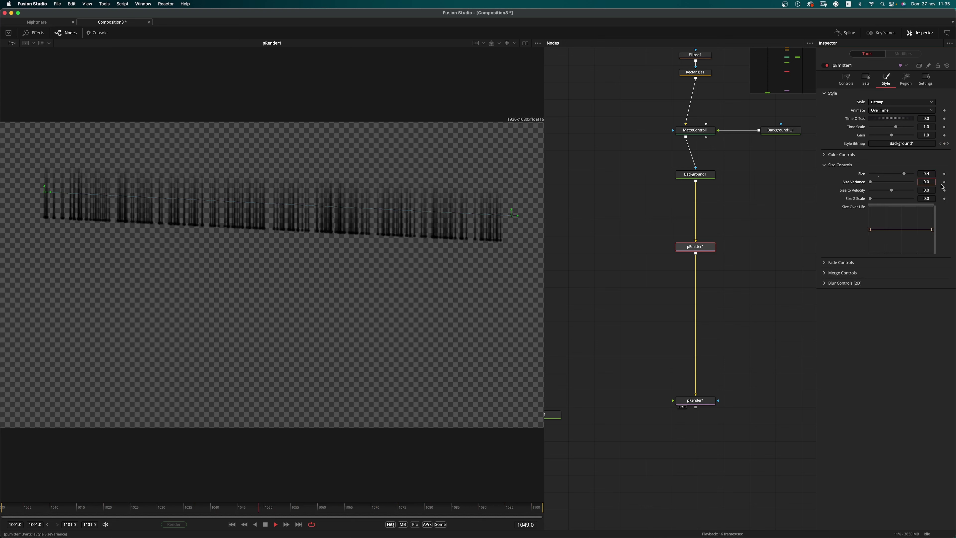
key(Return)
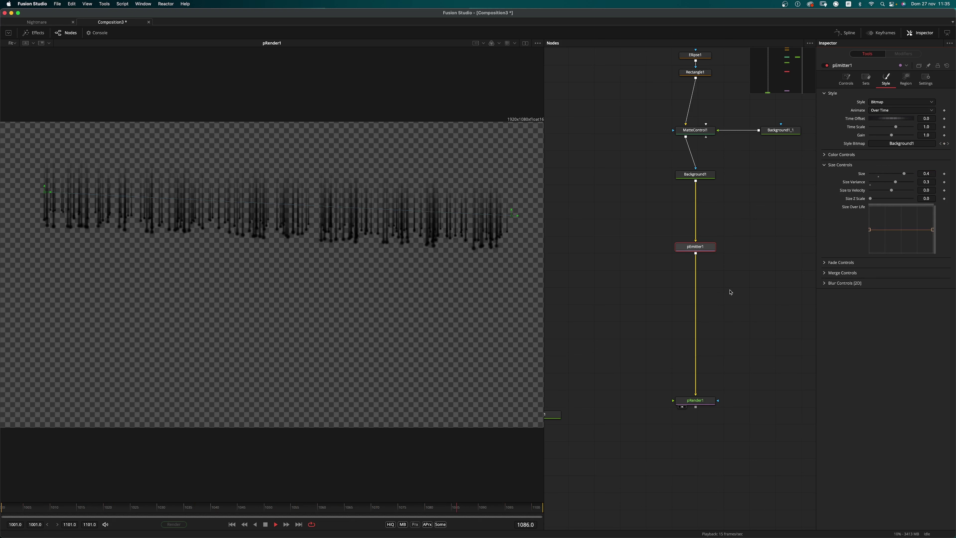
- Raise the particles' fade-in value to 0.05 and stop the playback
click(840, 262)
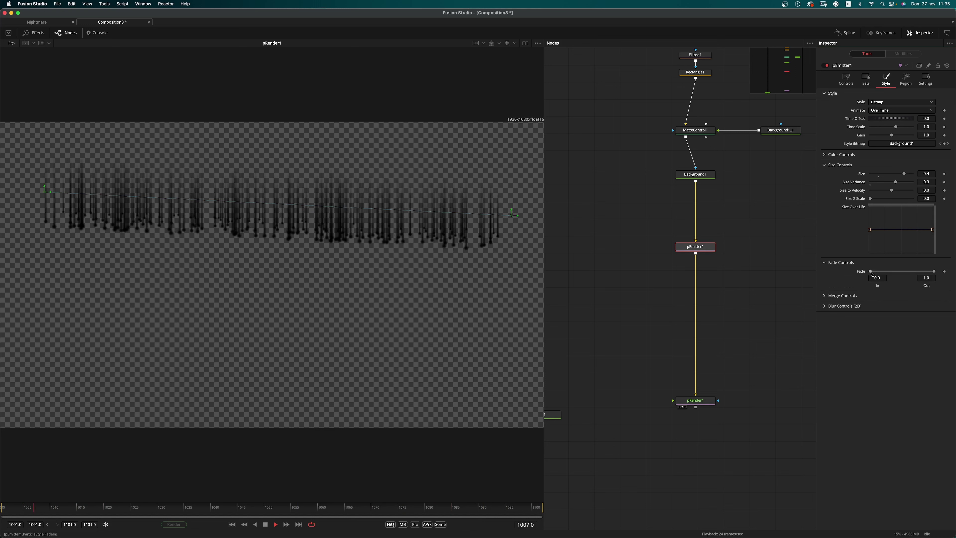
drag(870, 271, 874, 273)
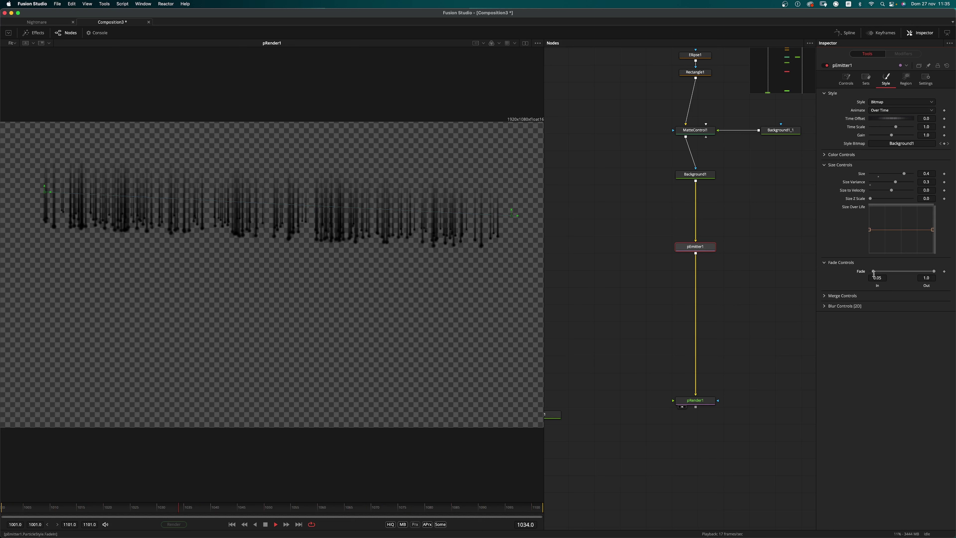
key(space)
- Add a pDirectionalForce node after the particle emitter and show the alpha channel in the viewer
drag(711, 247, 711, 227)
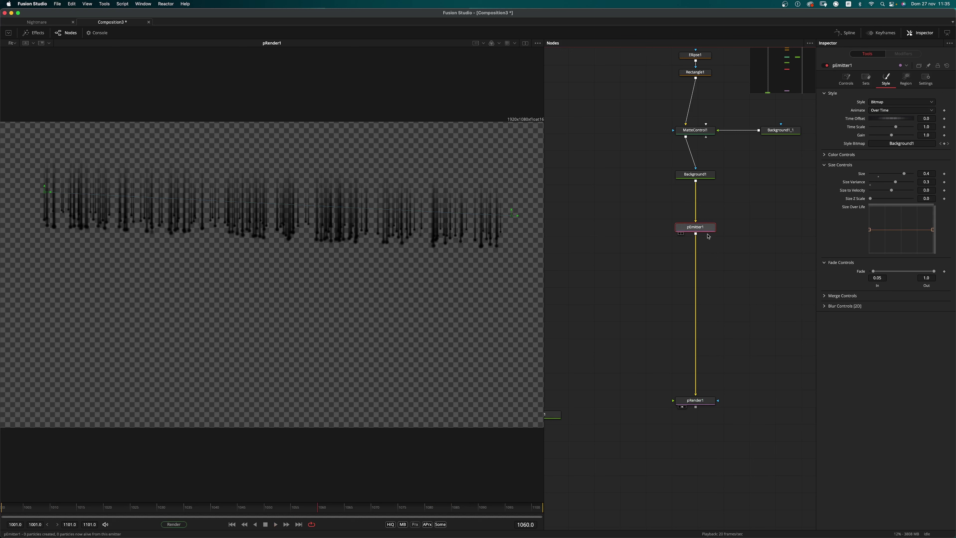
drag(707, 227, 708, 229)
key(shift+space)
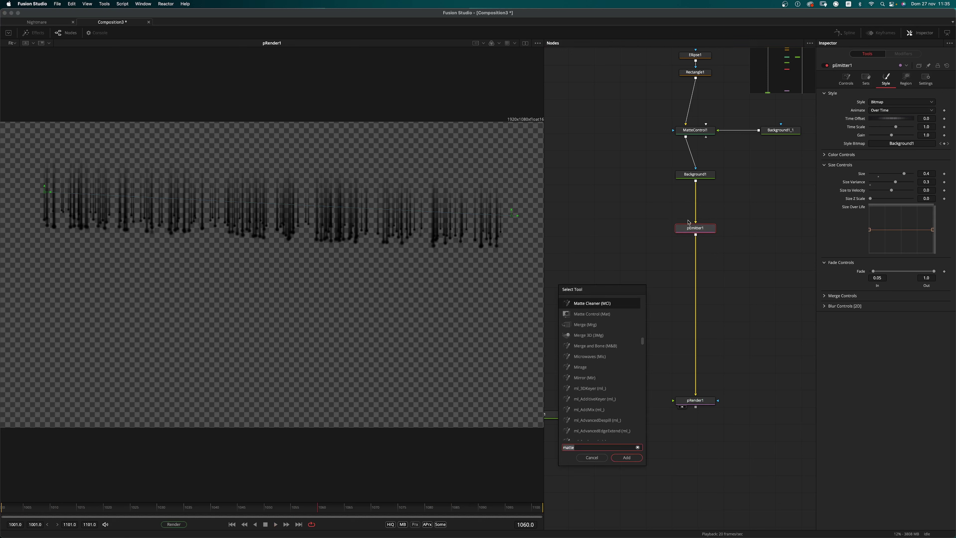
text(pd)
key(Return)
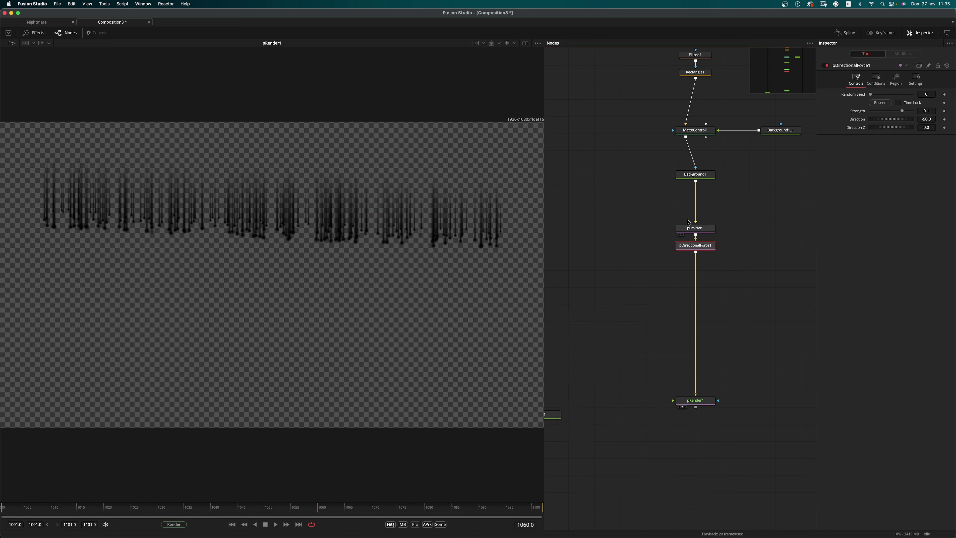
click(499, 42)
click(503, 90)
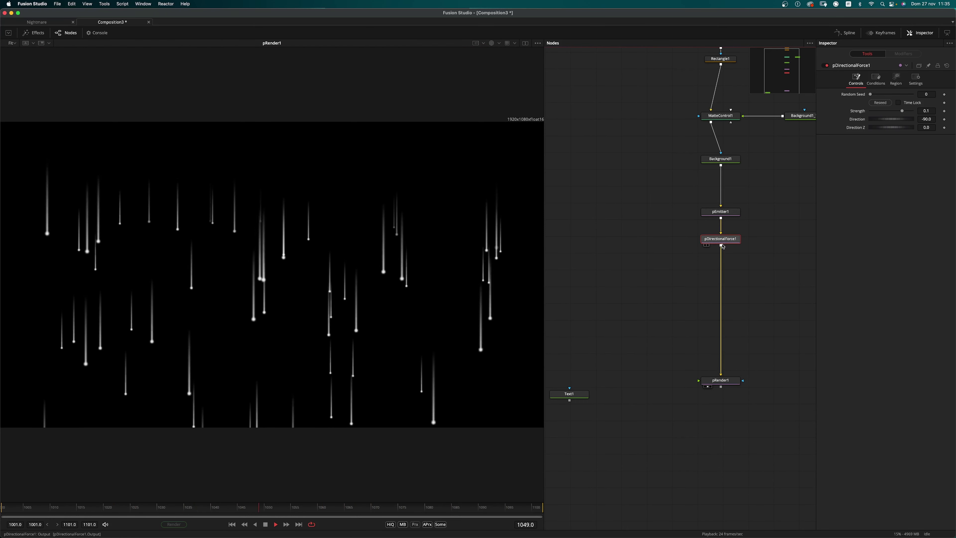
- Add a pFriction node after the directional force and place it midway toward the particle render node
key(shift+space)
text(pd)
text(pfr)
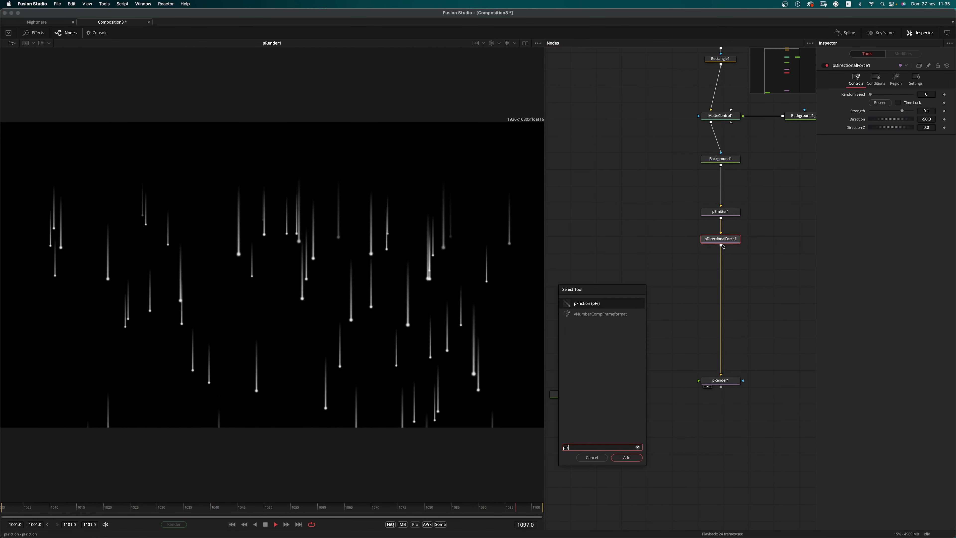
key(Return)
drag(729, 257, 728, 299)
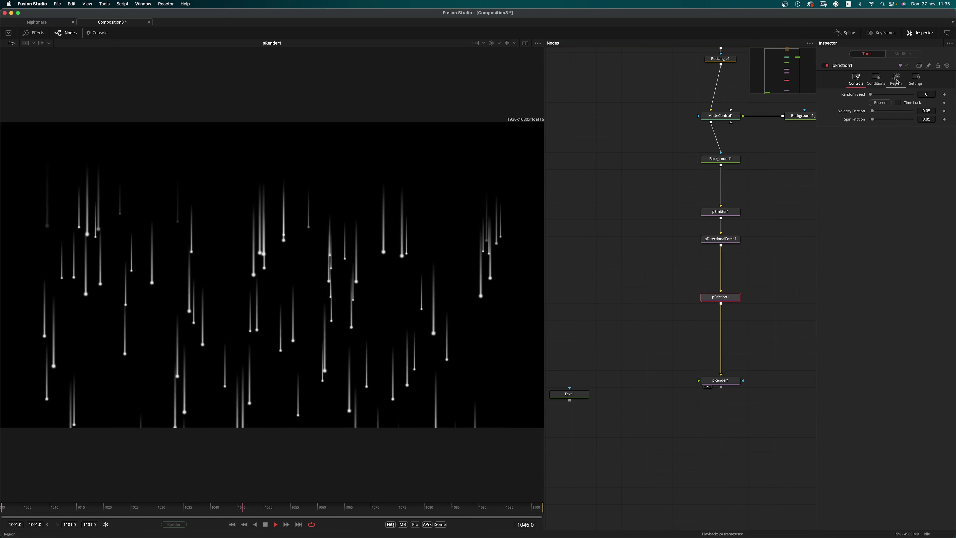
- Limit the friction to a Bitmap region, active When inside region, using the Nightmare text node as the region bitmap
click(896, 80)
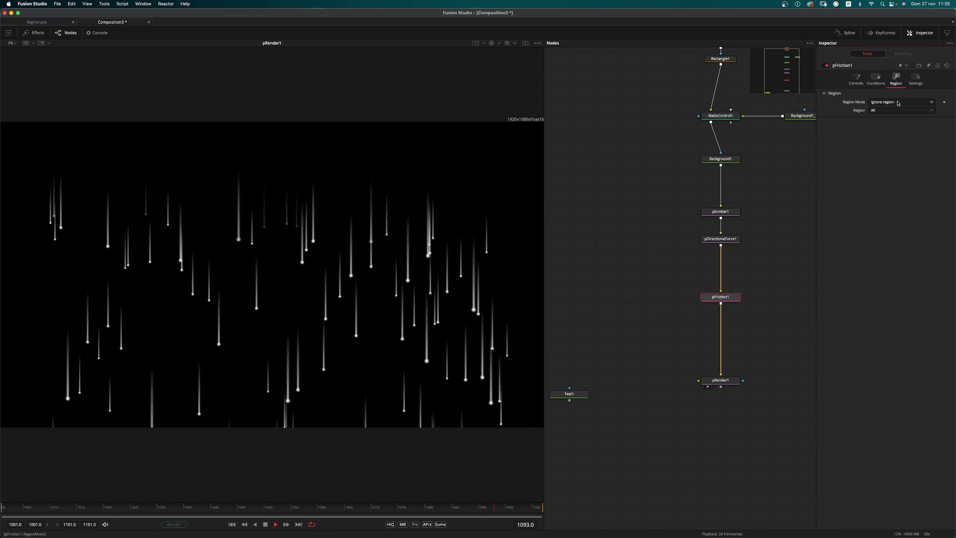
click(897, 111)
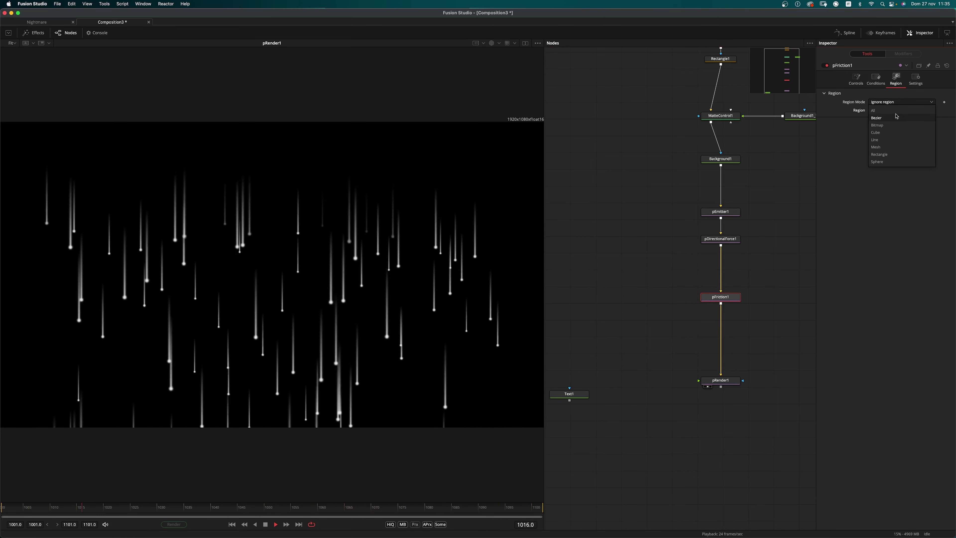
click(888, 125)
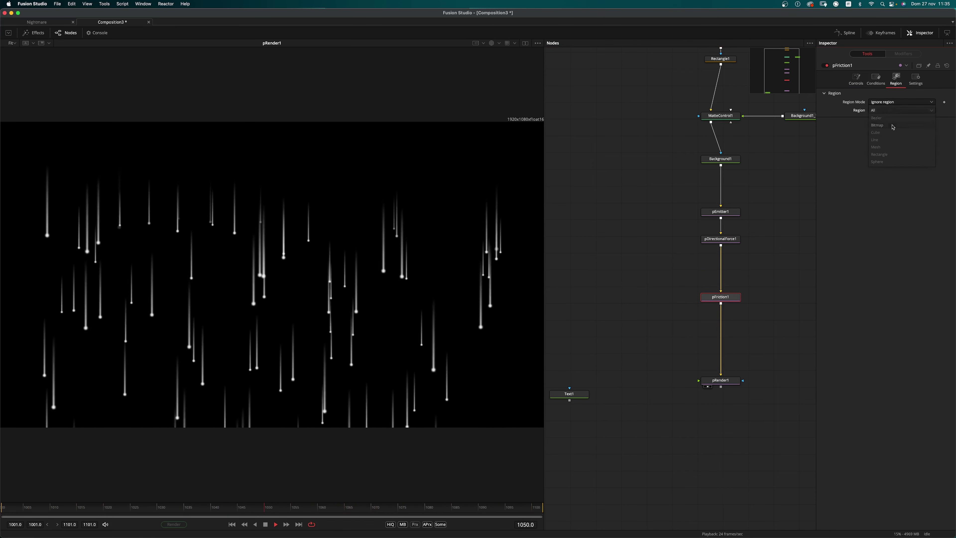
click(898, 103)
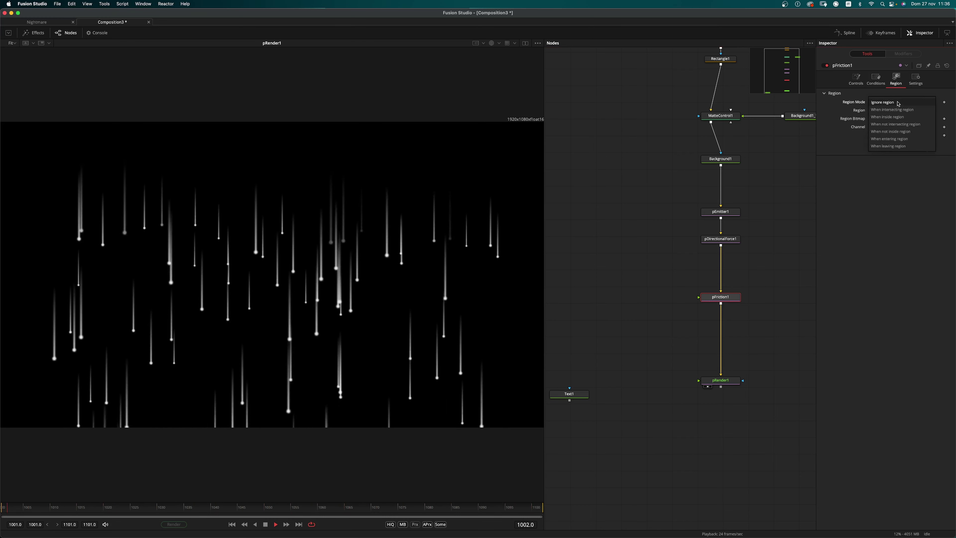
click(900, 117)
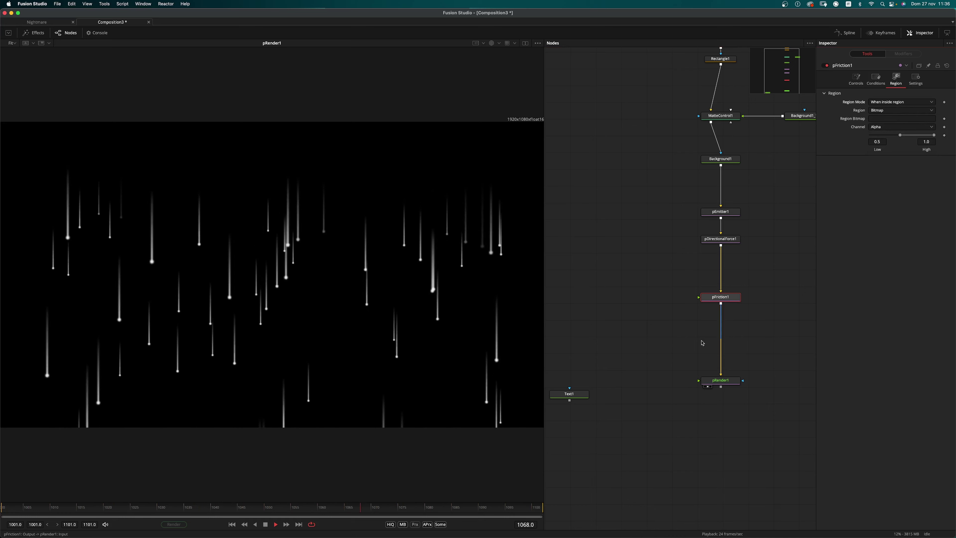
drag(619, 389, 721, 270)
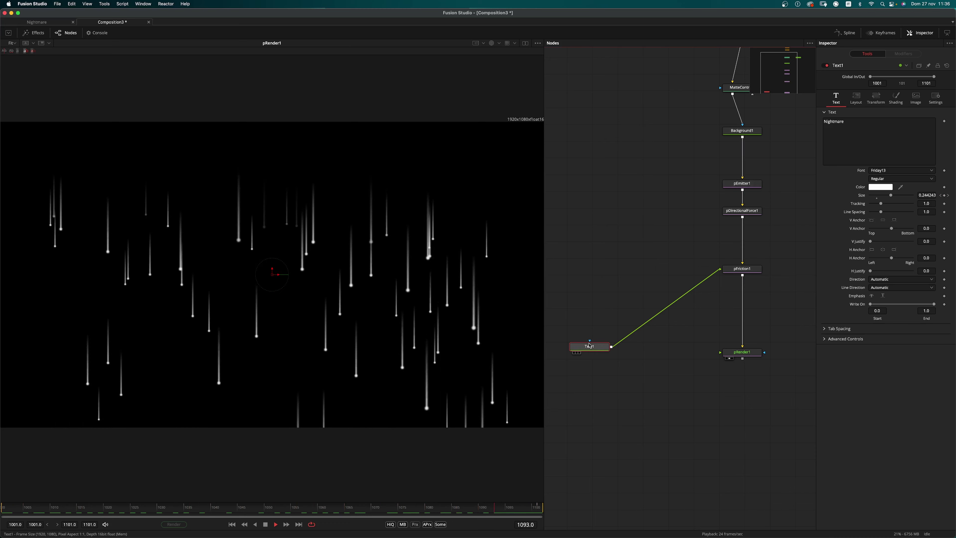
- Set the pFriction node's Velocity Friction to 0.3
click(753, 271)
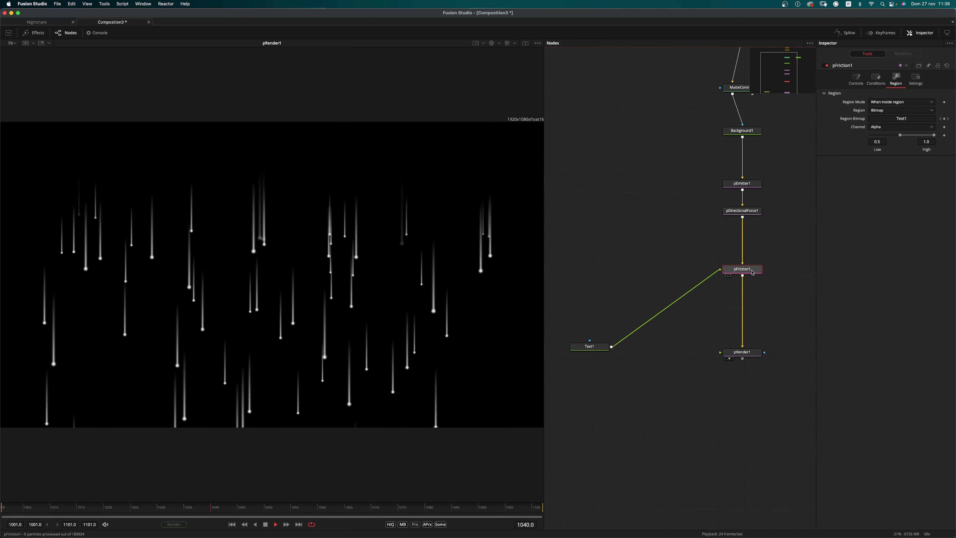
click(859, 81)
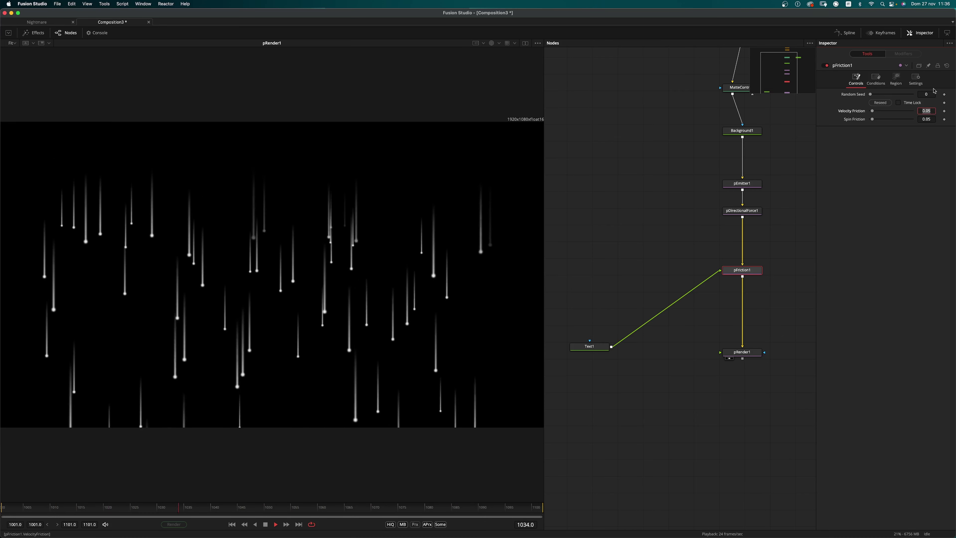
key(Tab)
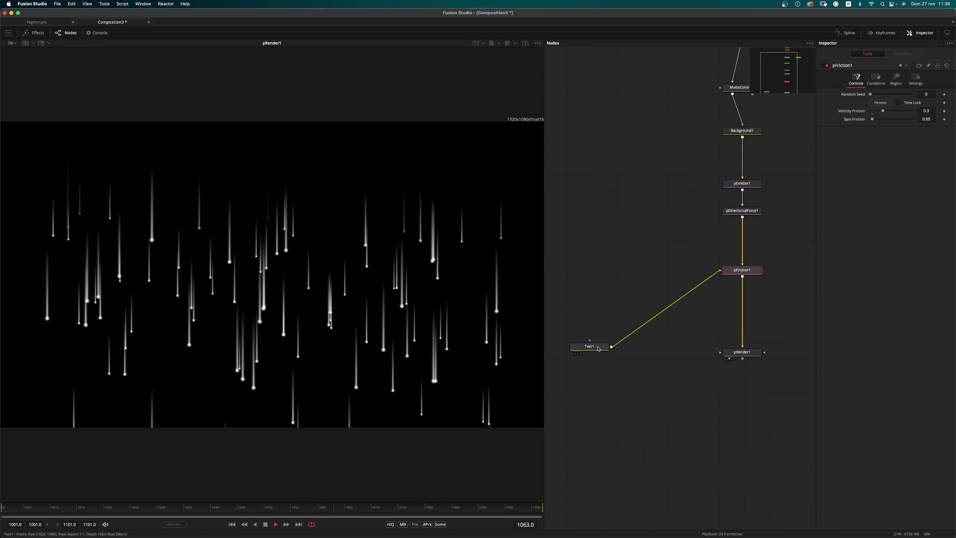
- Insert a Transform node between the Nightmare text and the pFriction node, and shift its centre up to about Y 0.598
click(588, 346)
key(shift+space)
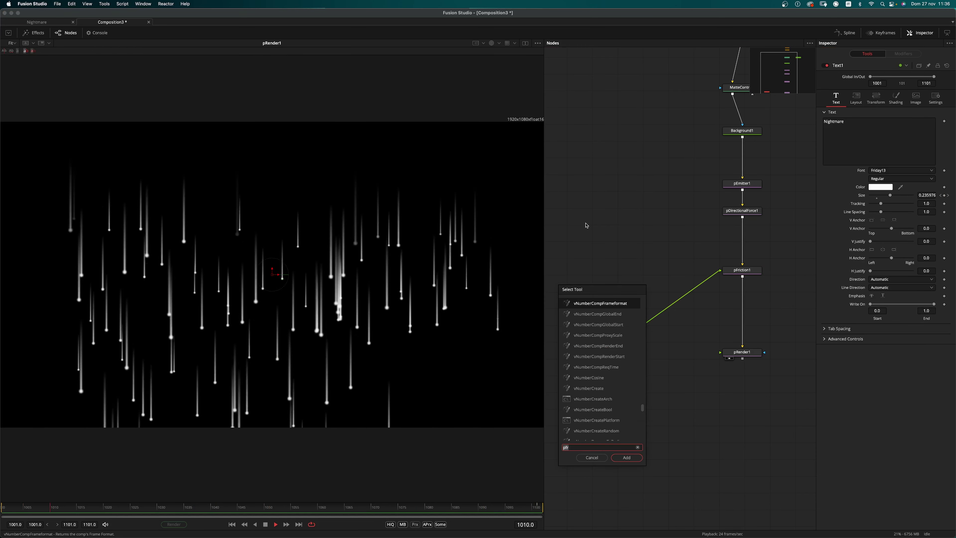
text(tra)
key(Down)
key(Down)
key(Down)
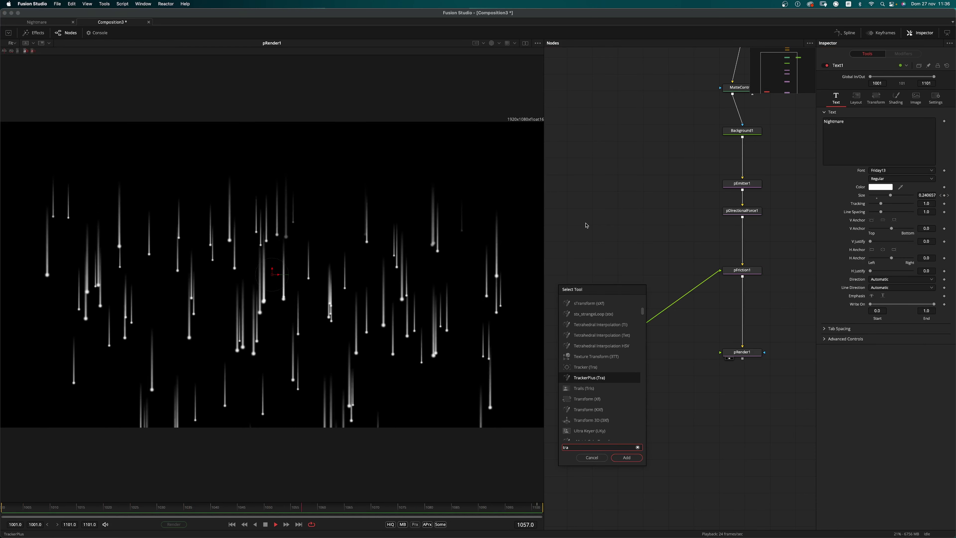
key(Return)
drag(655, 346, 676, 269)
drag(273, 270, 272, 241)
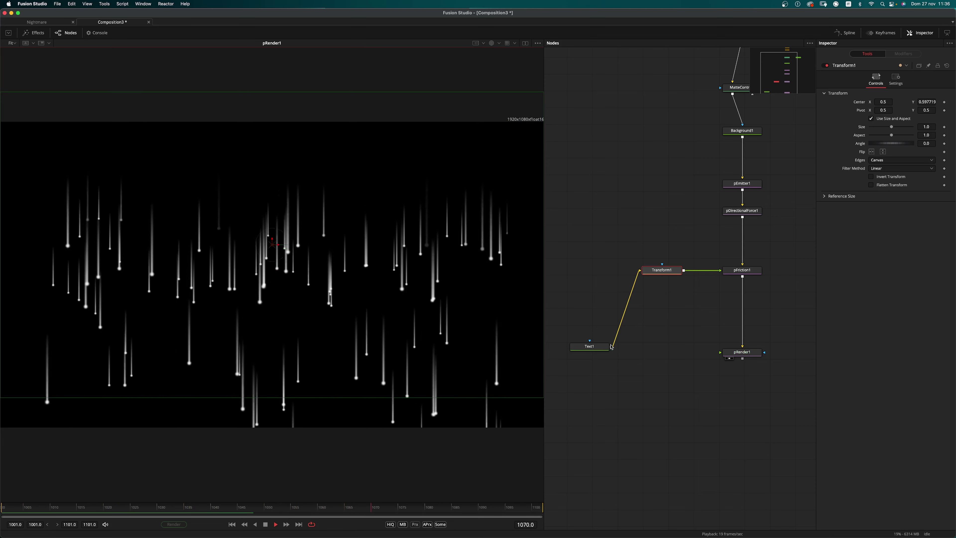
- Line up the text node with the Transform node, stop playback and view the Nightmare text in full colour
drag(596, 346, 425, 287)
drag(742, 272, 521, 283)
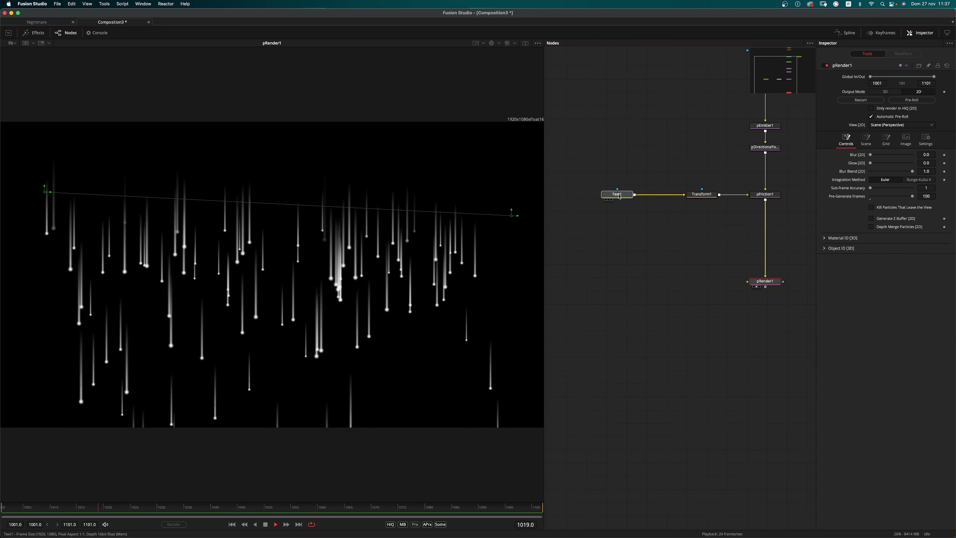
click(617, 192)
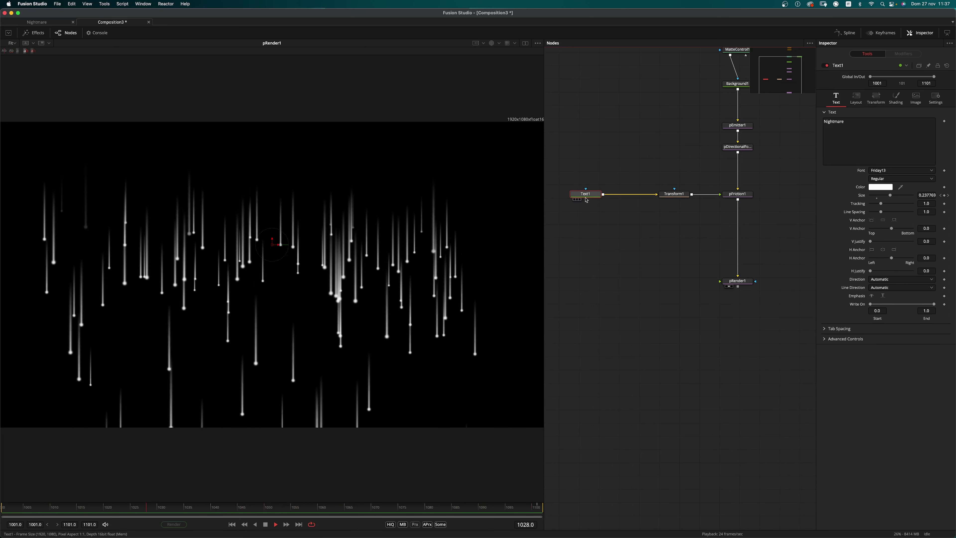
key(space)
click(531, 149)
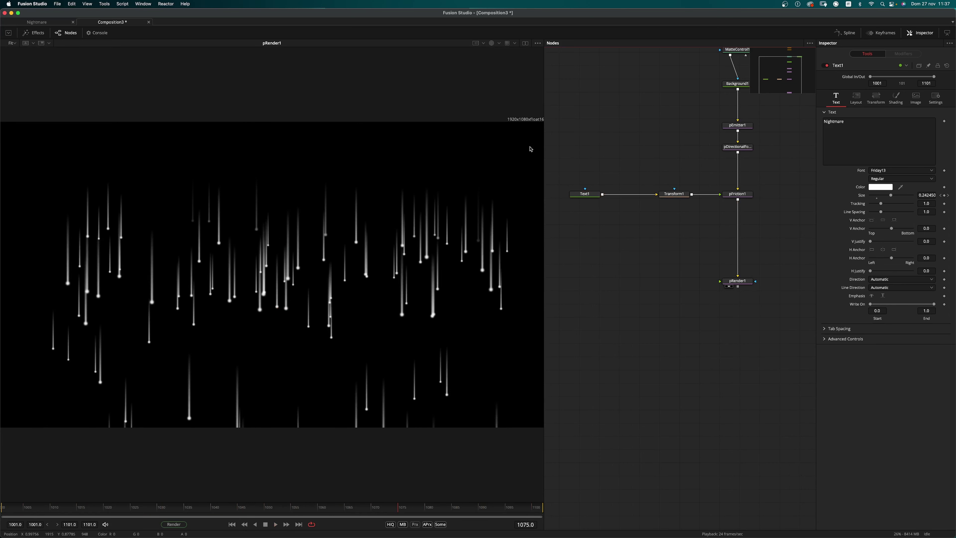
click(577, 199)
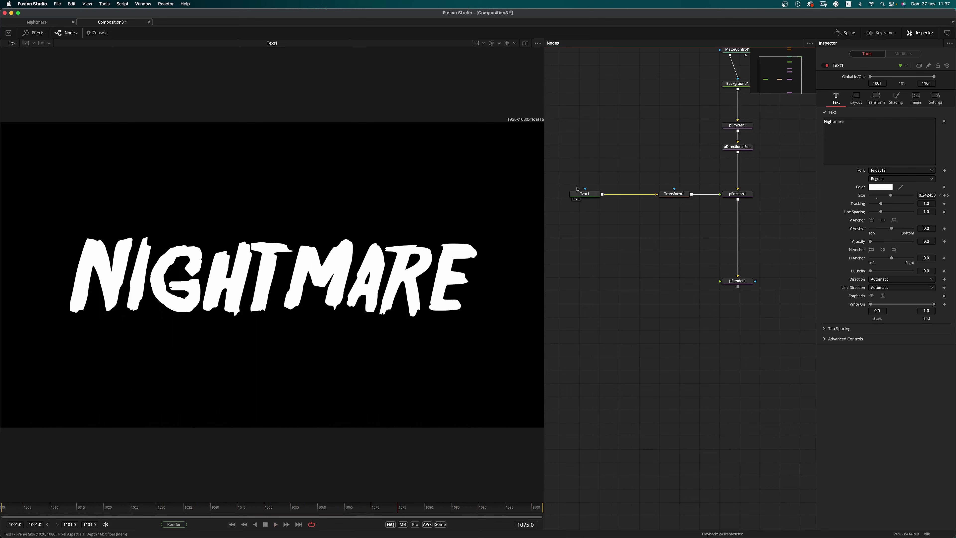
click(493, 43)
- Add a Directional Blur node fed by the Nightmare text and place it on a separate branch below
click(591, 199)
key(shift+space)
text(tra)
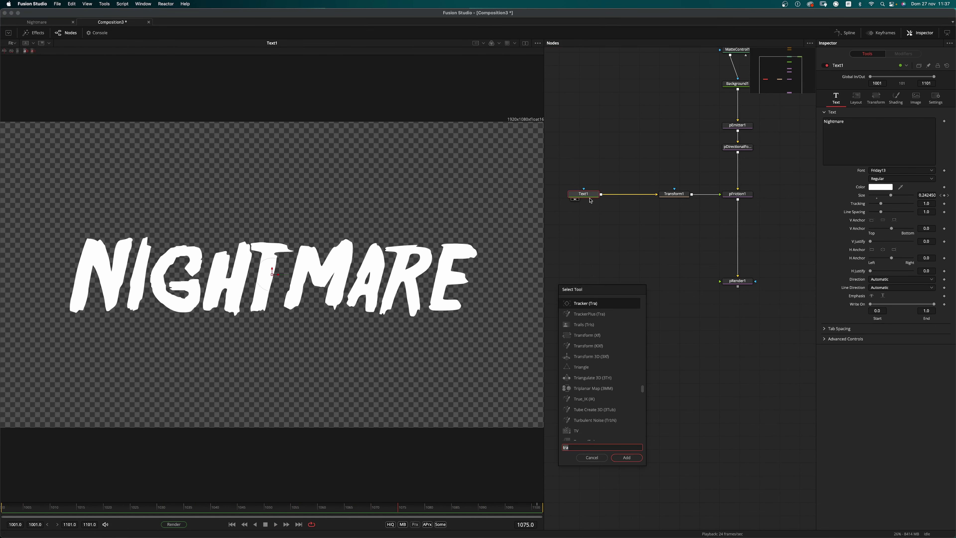
text(dire)
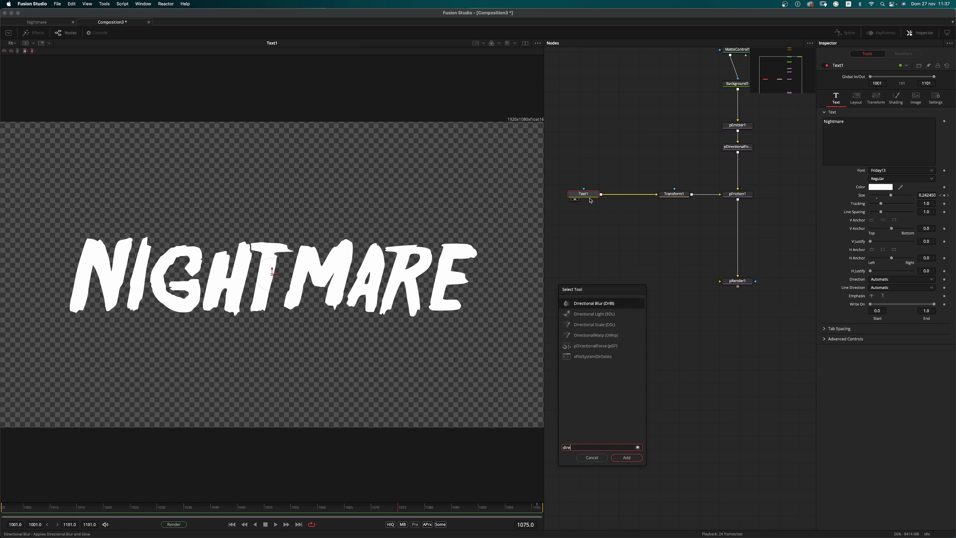
key(Down)
key(Up)
key(Return)
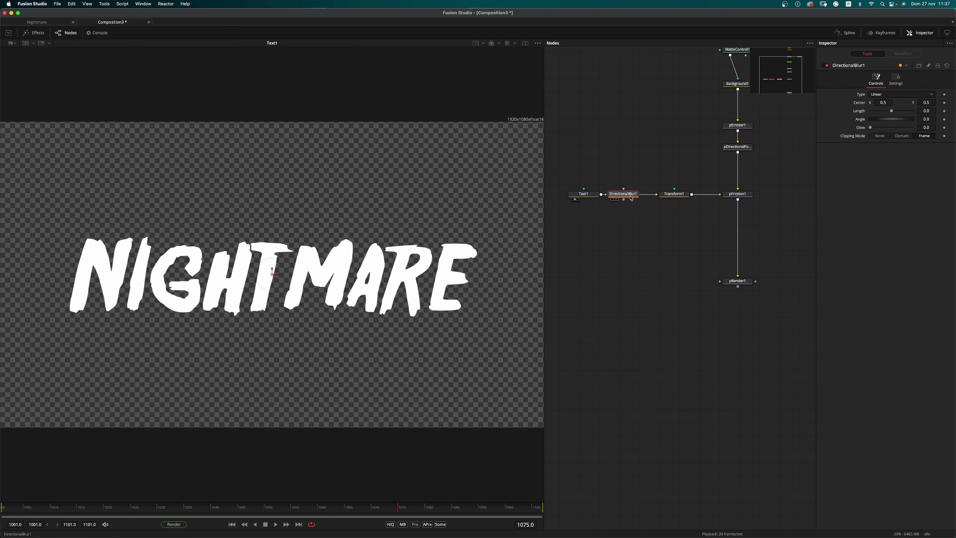
drag(630, 193, 642, 253)
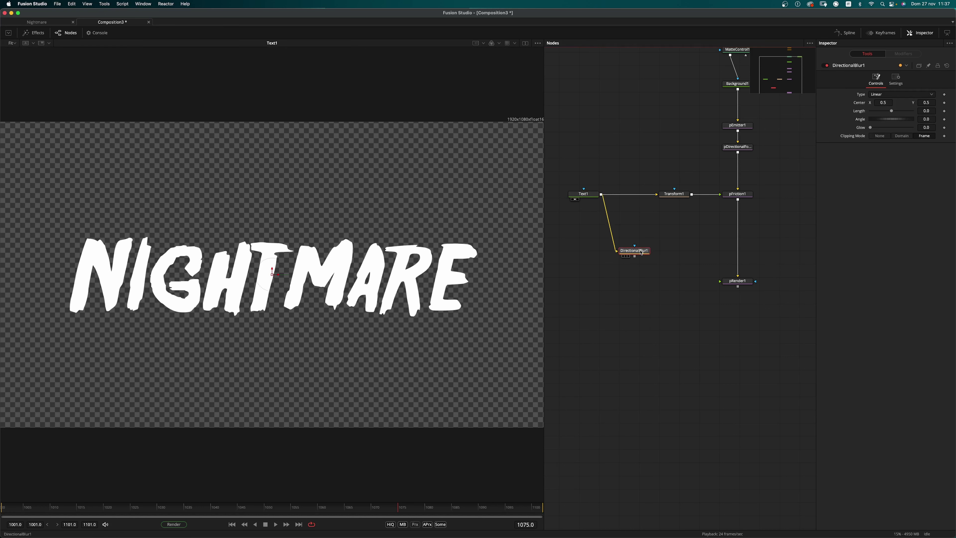
- Add a Blur node after the Directional Blur
key(shift+space)
text(dire)
key(BackSpace)
key(BackSpace)
key(BackSpace)
key(BackSpace)
text(blur)
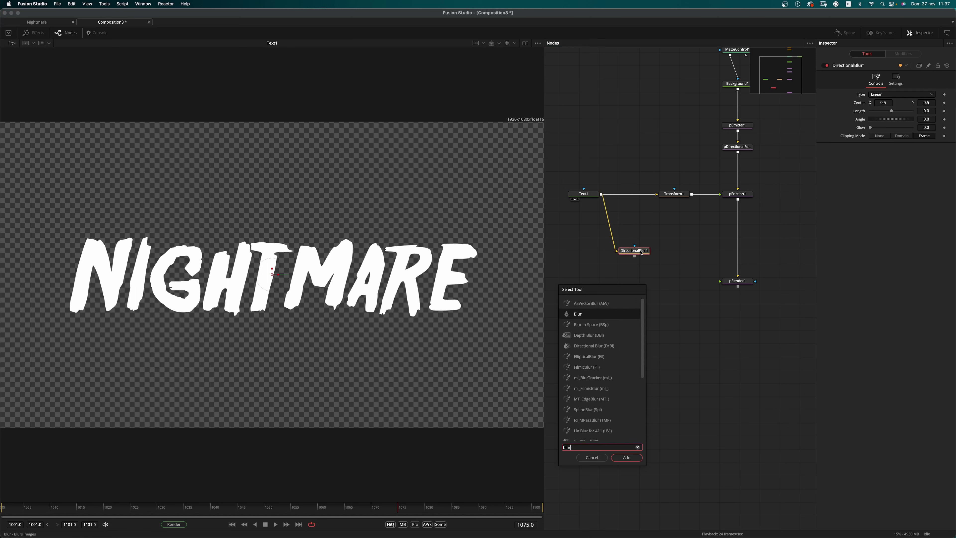
key(Return)
- Add a Brightness Contrast node after the Blur and space the three branch nodes apart vertically
key(shift+space)
text(bc)
key(Return)
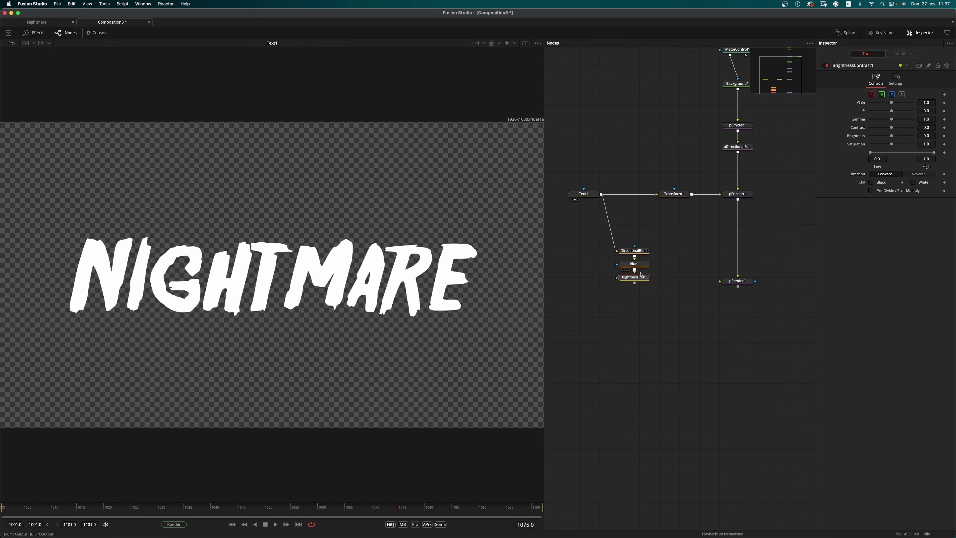
drag(645, 277, 645, 285)
drag(646, 263, 646, 243)
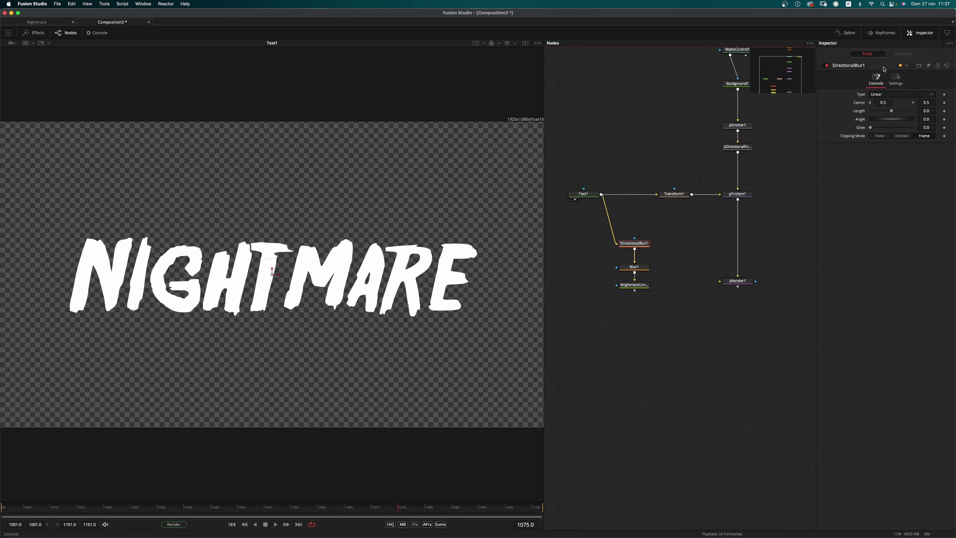
- Set the Directional Blur's length to 0.4, angle it so the text streaks straight down, and view it
click(932, 110)
text(.4)
key(Tab)
key(Tab)
click(636, 244)
key(2)
- Set the Blur node's Blur Size to 4
click(648, 269)
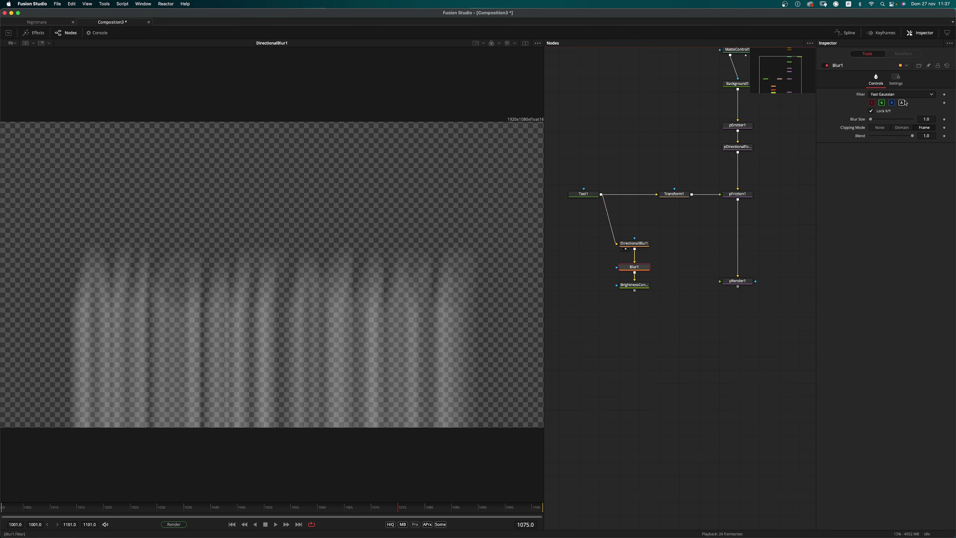
click(934, 119)
text(4)
key(Tab)
- Enable the alpha channel on the Brightness Contrast node, raise its Gain to 5.0 and view it
click(645, 285)
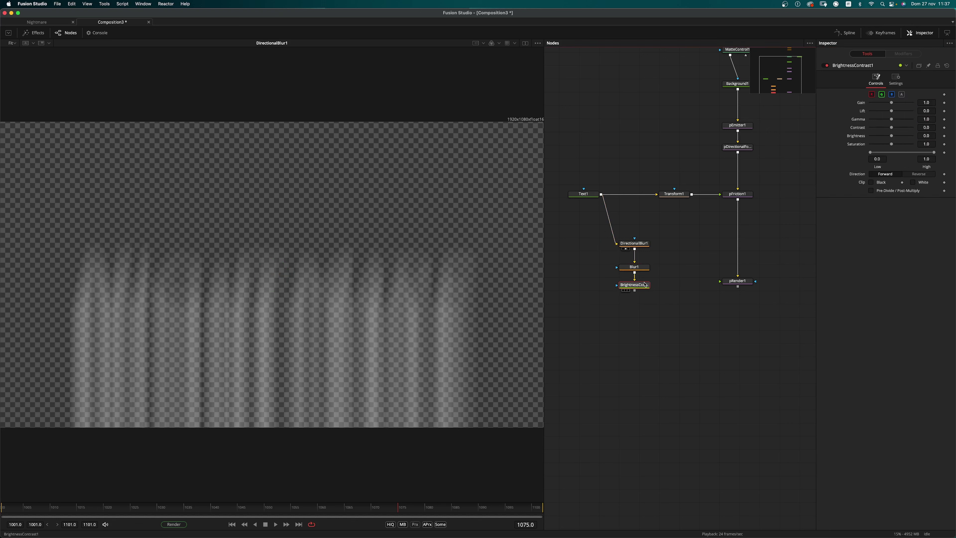
click(901, 95)
click(626, 291)
- Connect the Brightness Contrast output to pRender1's effect mask and view the particle render's alpha channel
drag(728, 286, 729, 293)
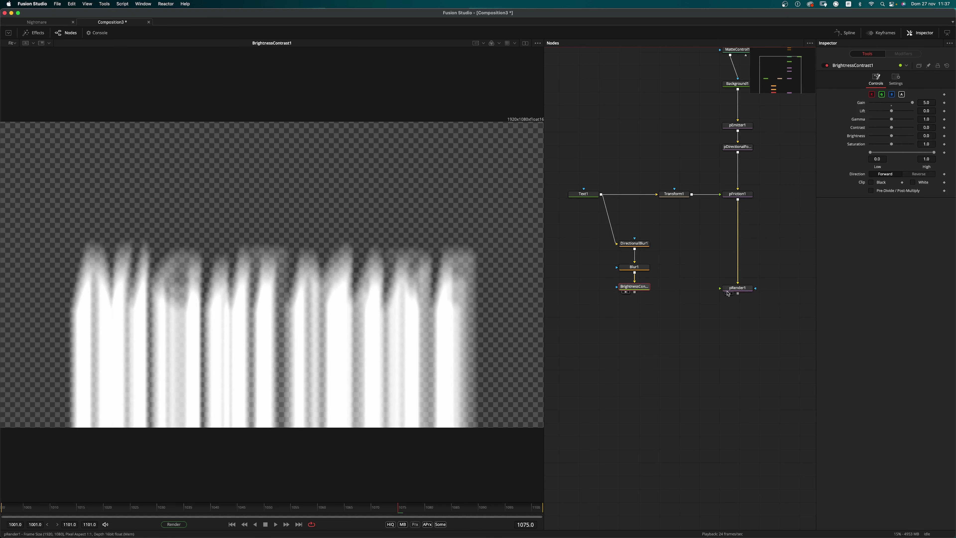
drag(635, 293, 757, 290)
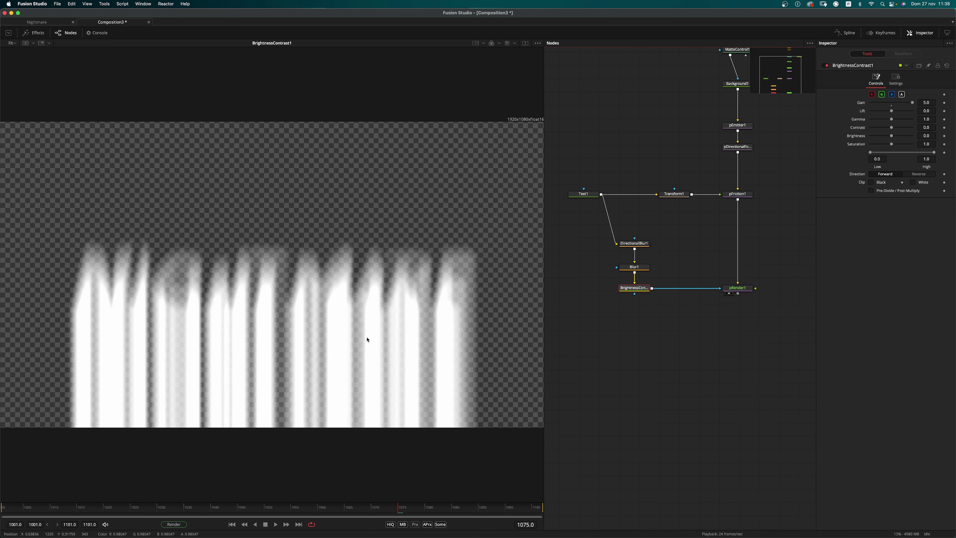
click(631, 389)
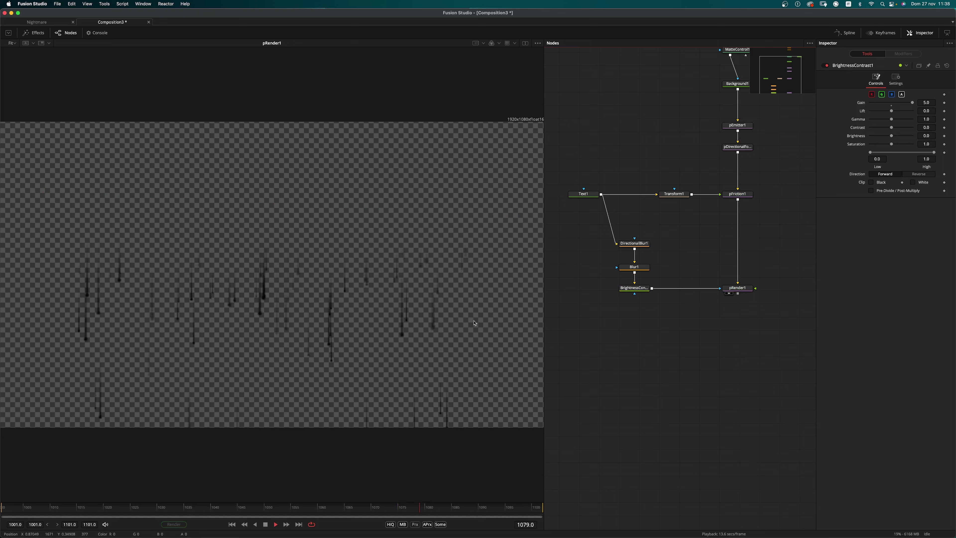
click(500, 43)
click(503, 87)
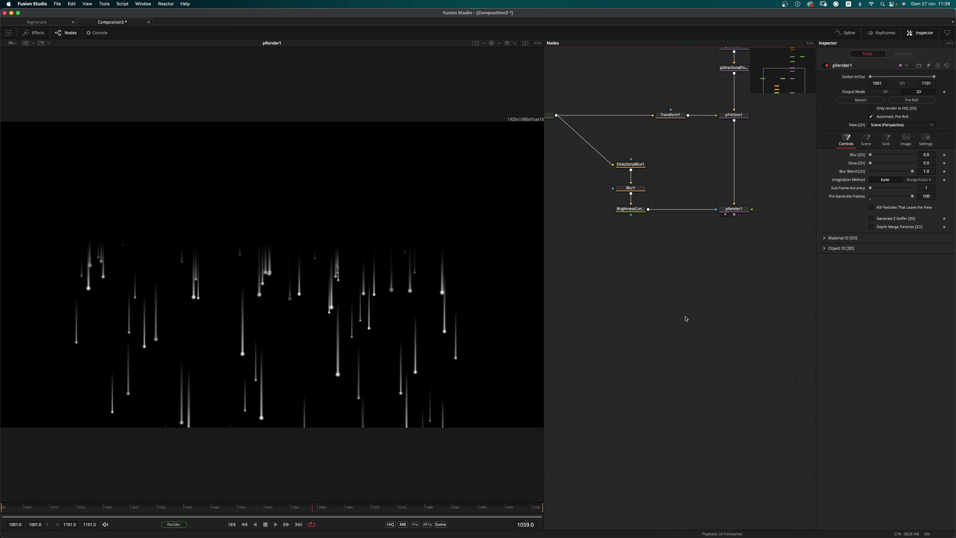
- Add an ml_RoughenEdges node after the particle render node
scroll(686, 319, right, 3)
click(714, 206)
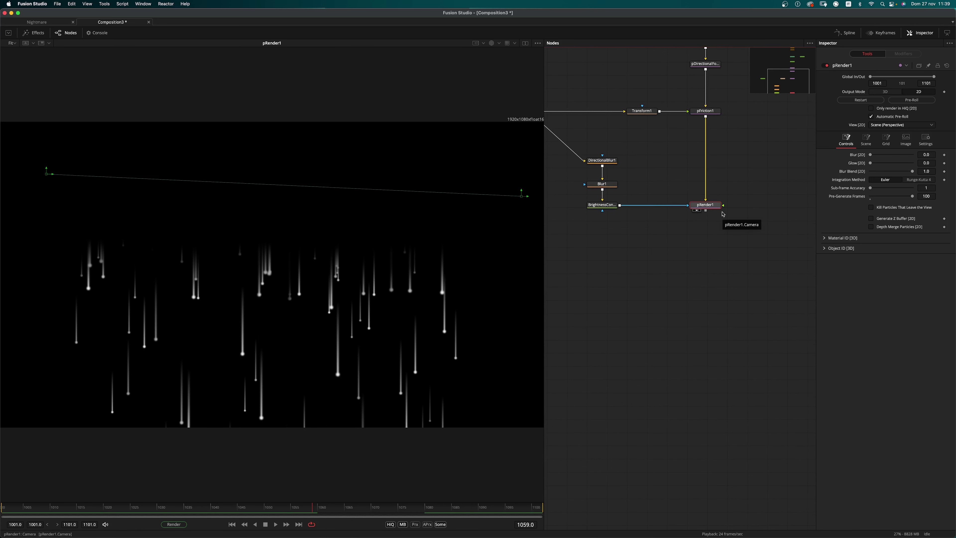
key(shift+space)
text(bc)
key(BackSpace)
key(BackSpace)
text(rough)
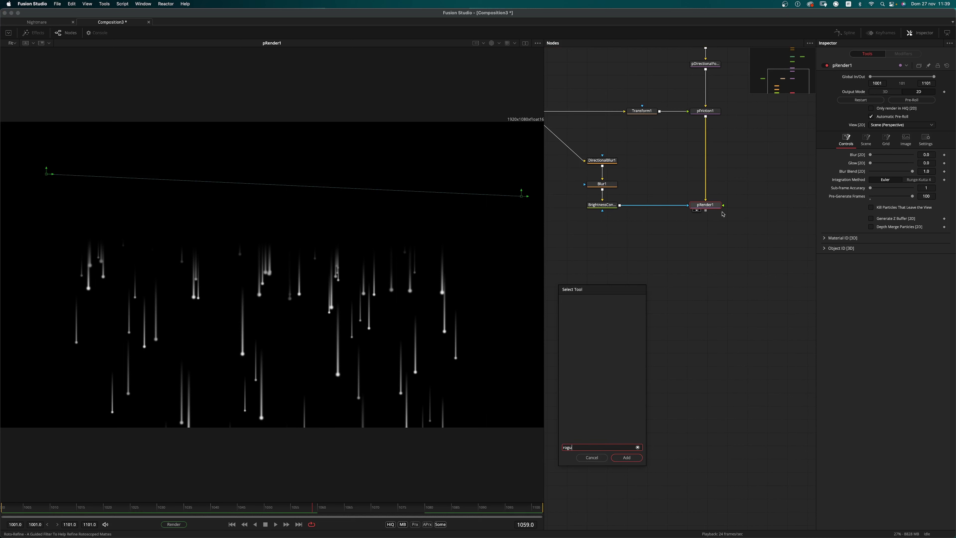
key(Up)
key(Return)
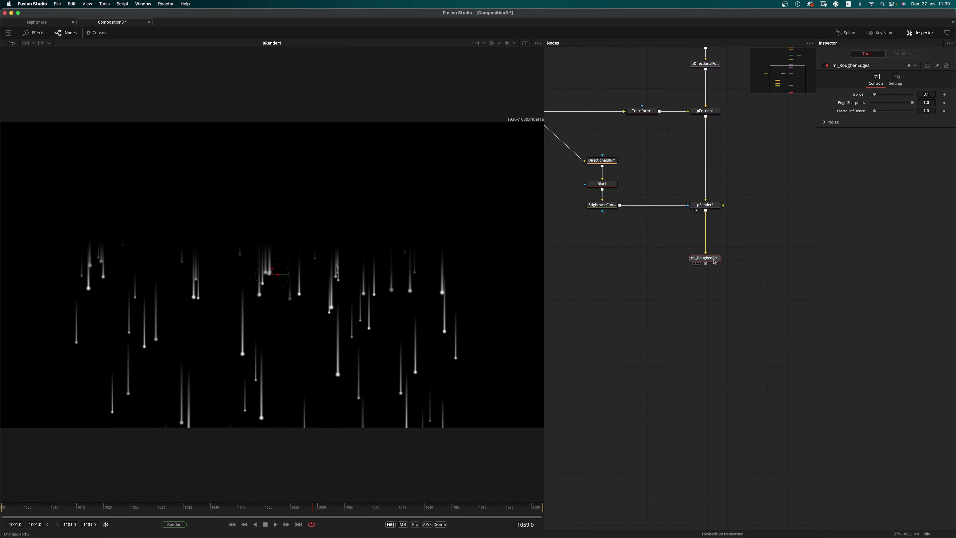
- Set the Roughen Edges node's Border to 0, noise Scale to 105, Edge Sharpness to about 0.087 and Fractal Influence to about 0.242
mouse_move(874, 94)
mouse_down()
mouse_move(870, 115)
mouse_move(887, 106)
mouse_up()
key(space)
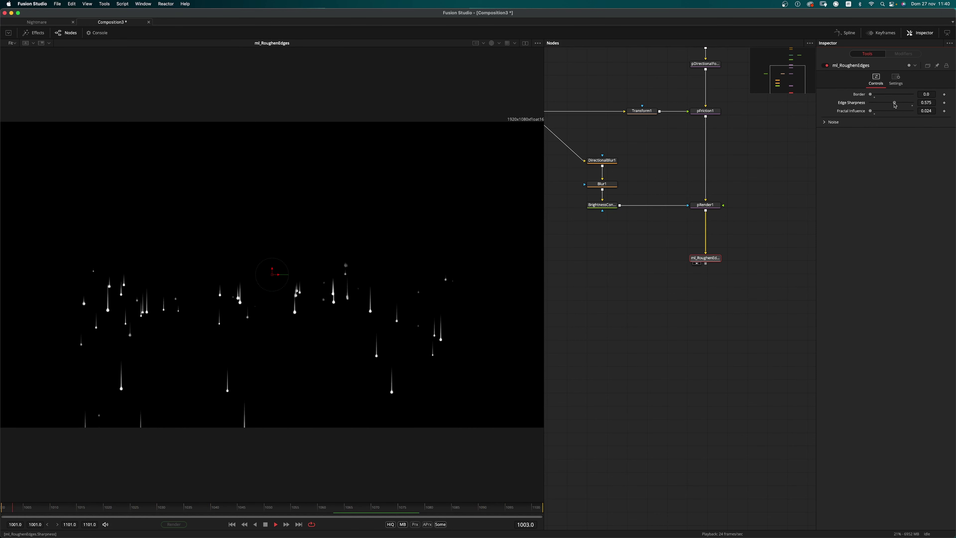
click(830, 122)
click(926, 162)
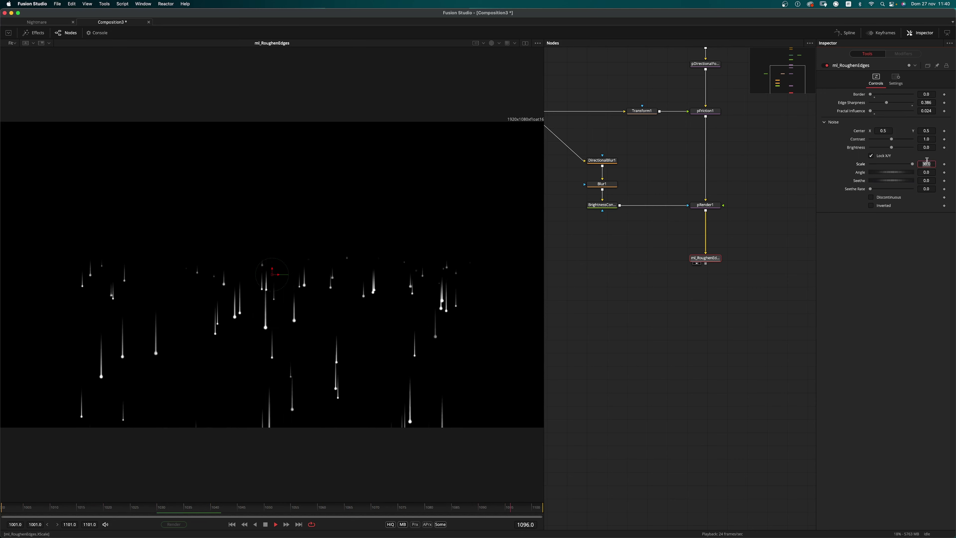
text(5)
key(Return)
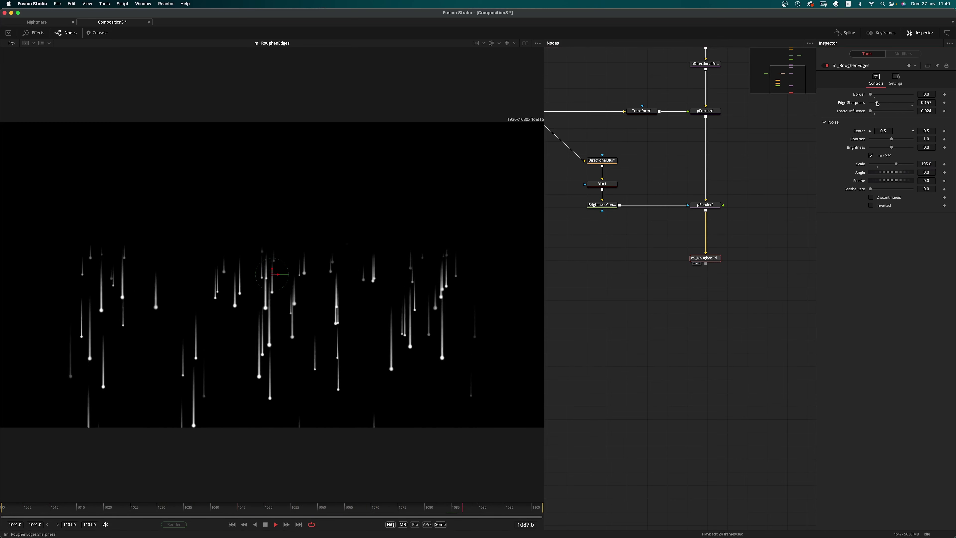
drag(887, 102, 874, 106)
click(659, 333)
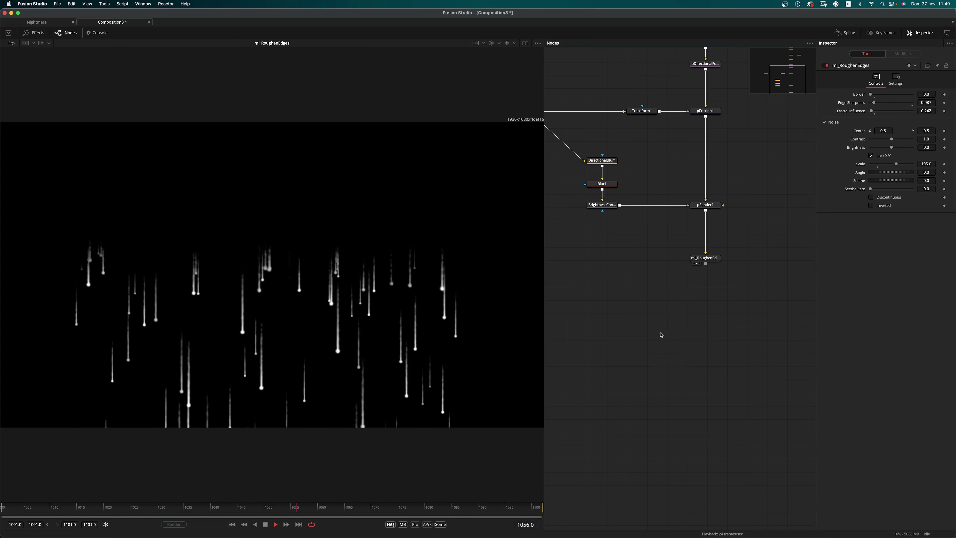
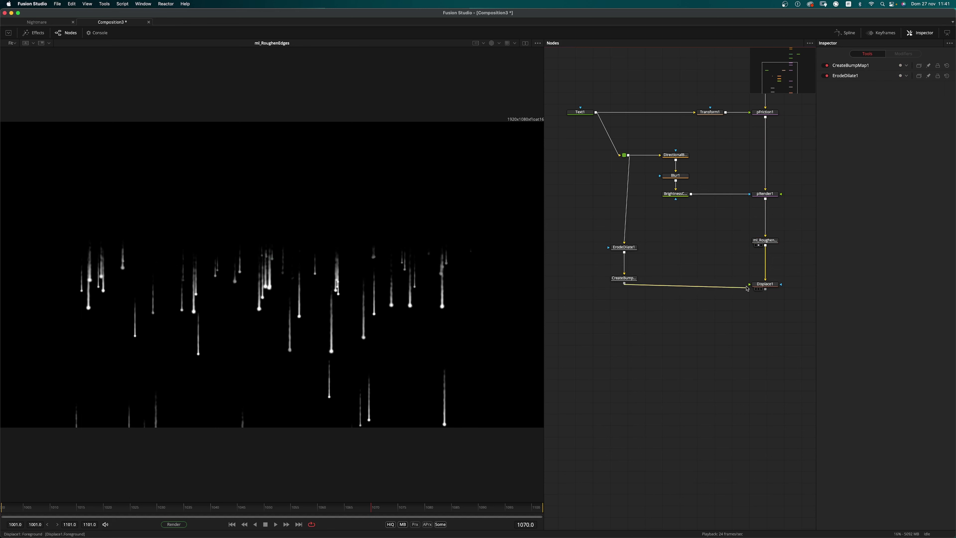
- Align the Erode Dilate and bump map branch with the Displace node, and set Erode Dilate to the Linear filter with amount -0.01
drag(641, 282, 664, 288)
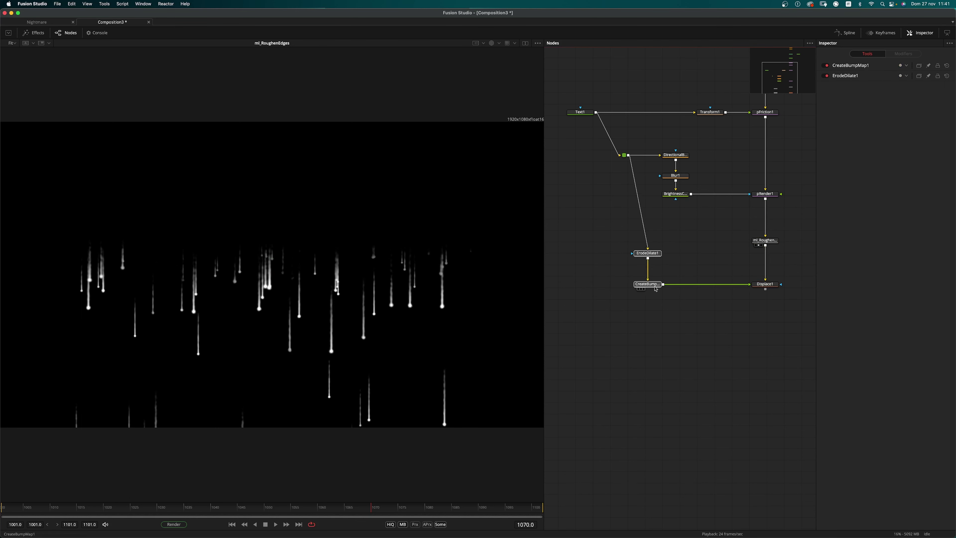
click(657, 256)
key(1)
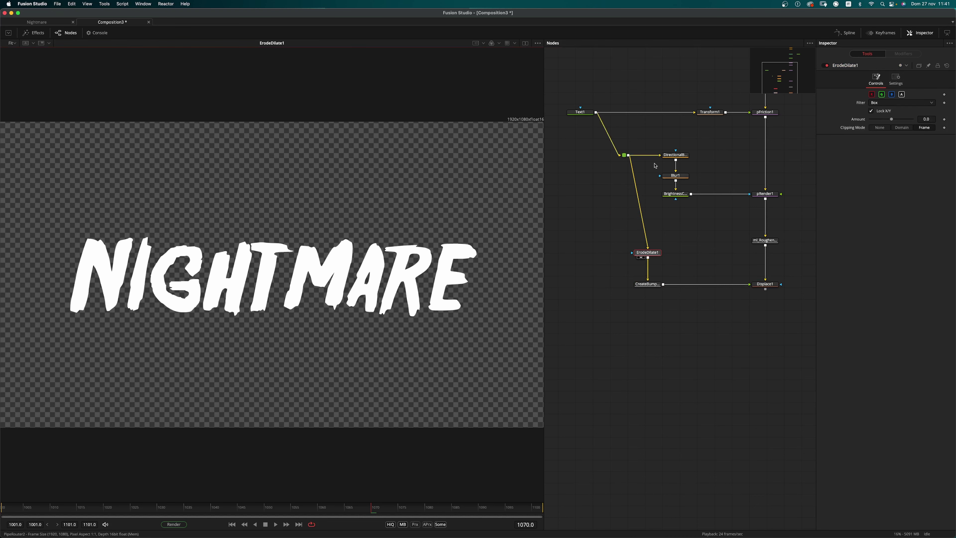
click(900, 103)
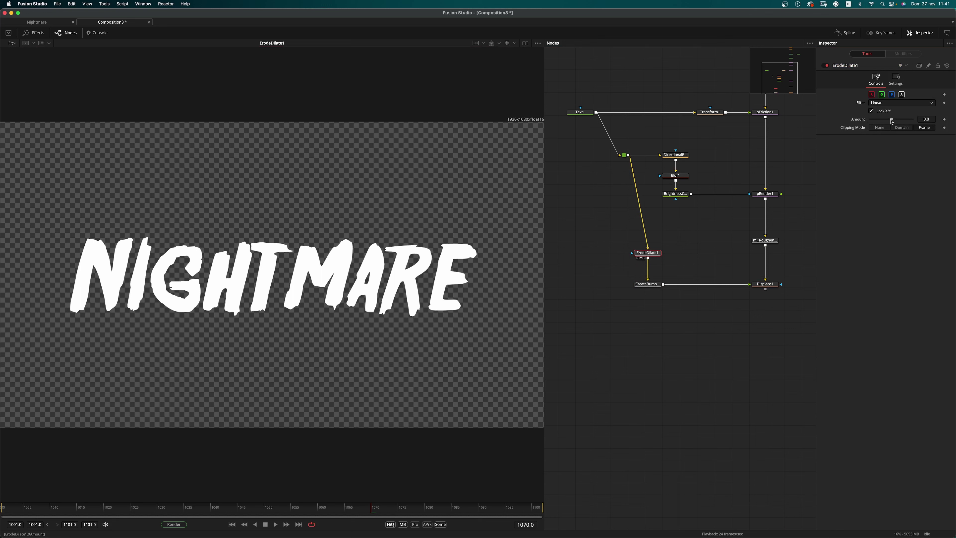
drag(892, 119, 761, 119)
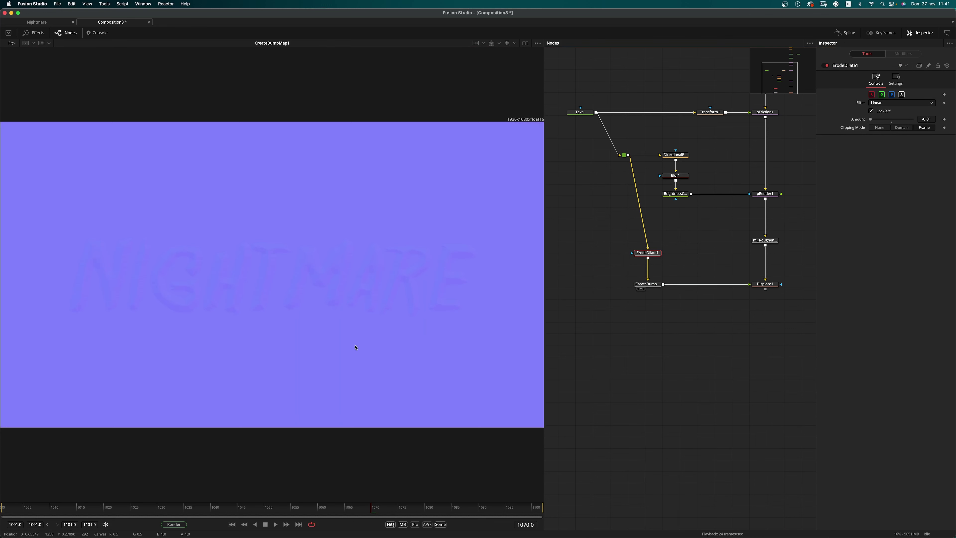
- View the Create Bump Map node and raise its Height Scale to 100
key(1)
click(657, 286)
drag(873, 128, 954, 132)
- View the Displace node's alpha channel and switch its displacement type to XY
click(758, 289)
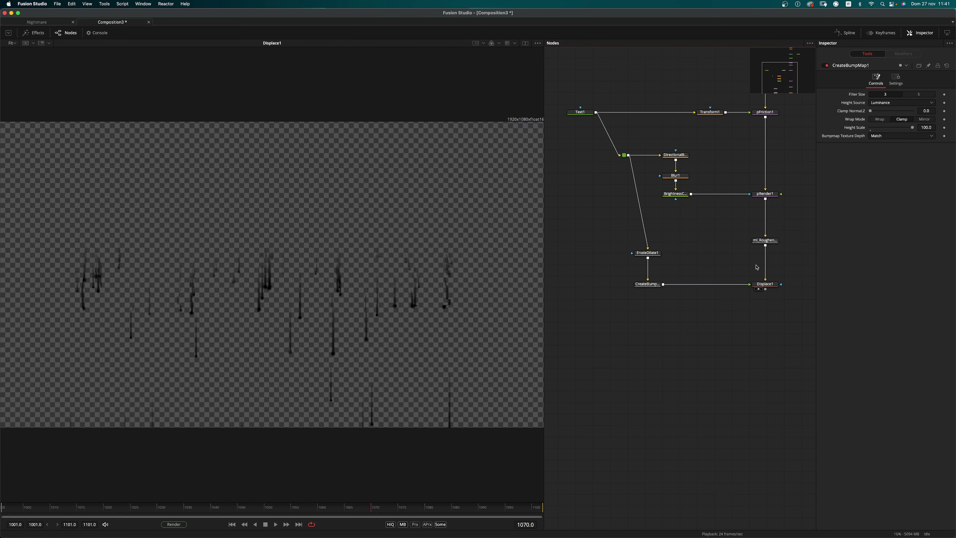
click(765, 284)
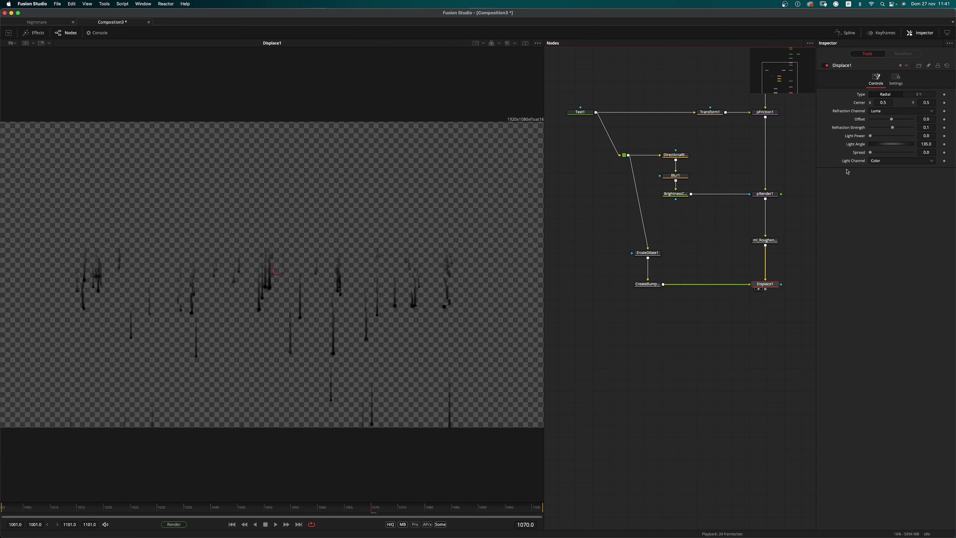
click(499, 43)
click(503, 88)
click(766, 284)
click(918, 94)
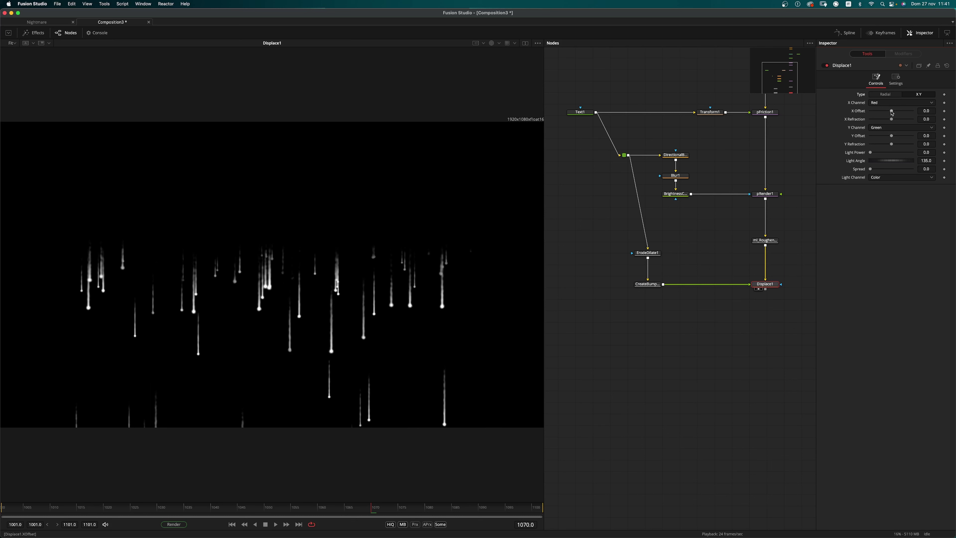
- Set the Displace node's X and Y Offset to -0.5 and link Y Refraction to X Refraction with an expression
right_click(863, 146)
click(877, 223)
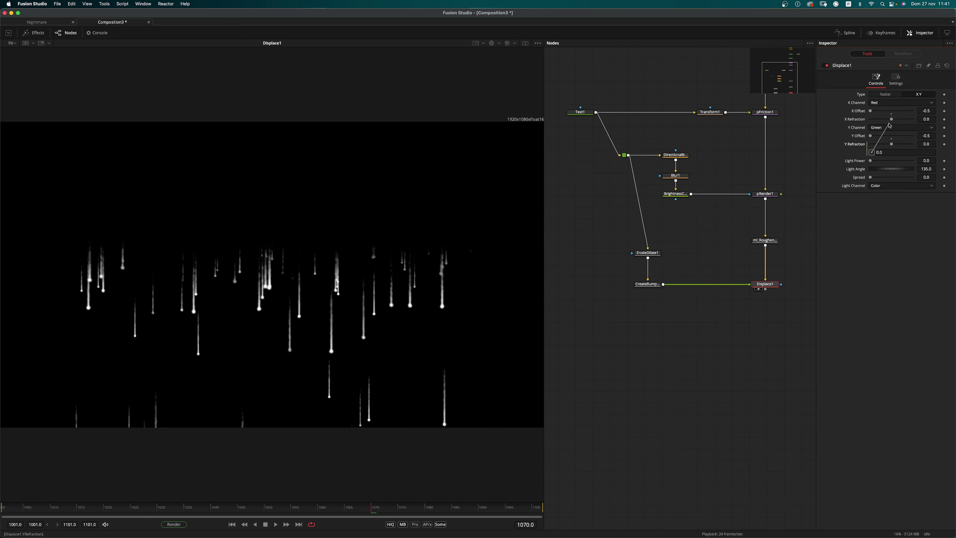
drag(889, 160, 887, 120)
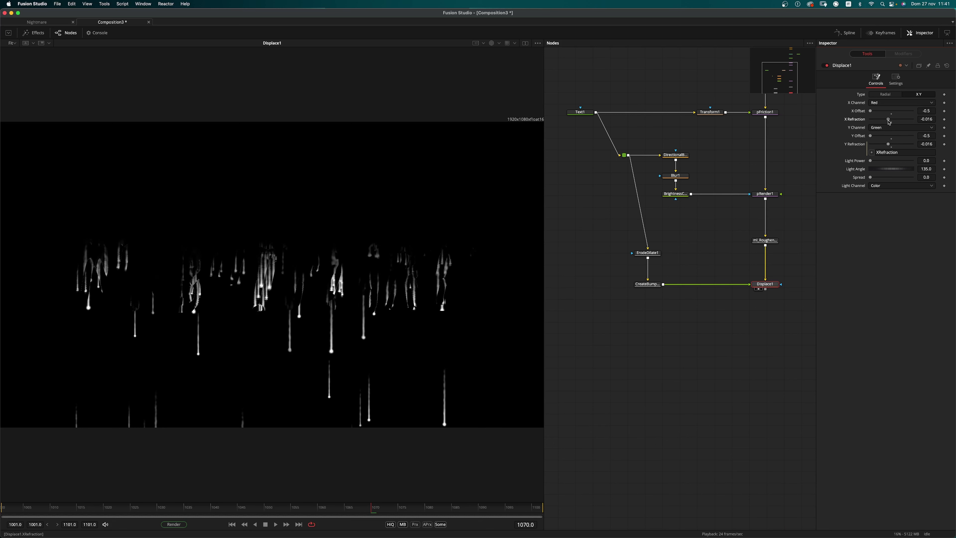
- Set the Displace node's Spread to about 1.37 and its linked X Refraction to about -0.006
mouse_move(873, 179)
mouse_down()
mouse_move(906, 181)
mouse_move(895, 183)
mouse_up()
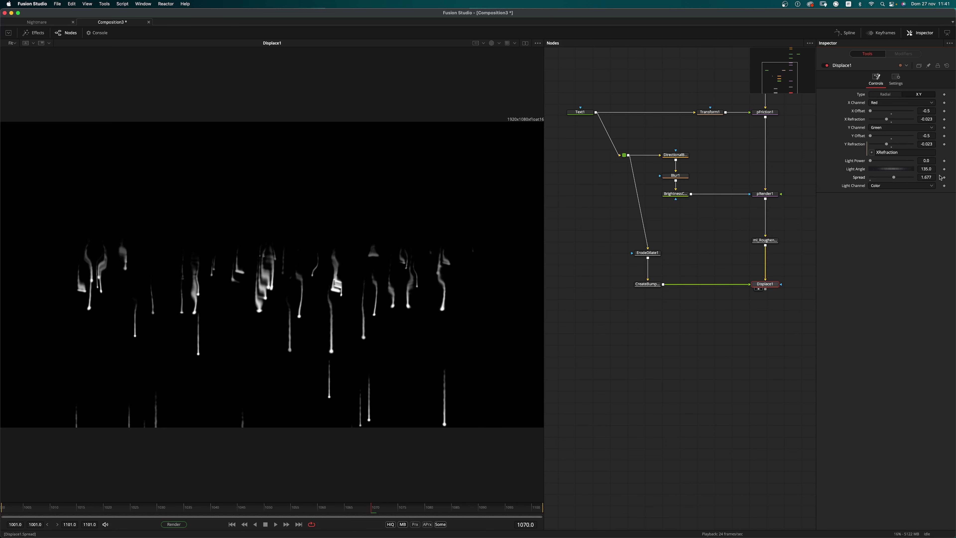
text(1.5)
key(Tab)
drag(887, 119, 891, 118)
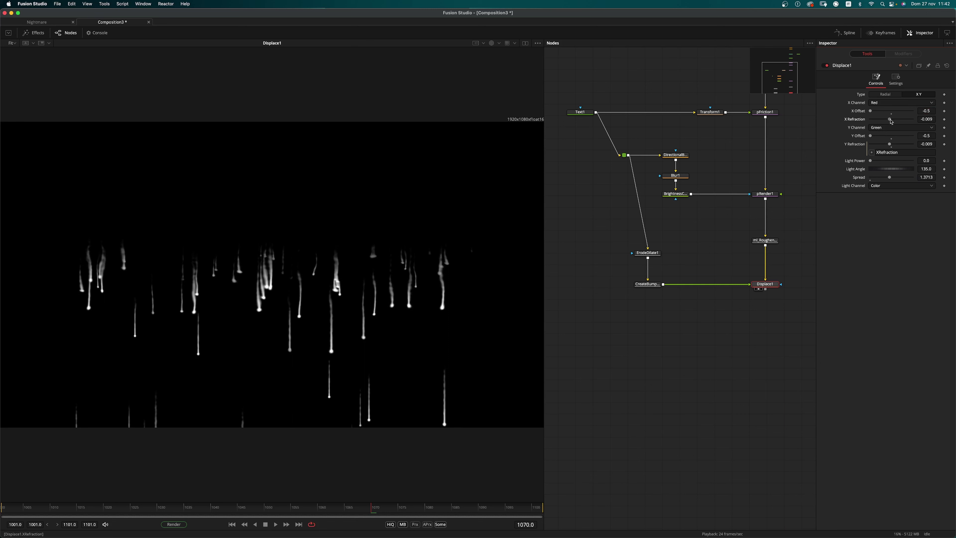
drag(892, 120, 891, 119)
- Play back the displaced drips and check their motion in the Displace node's output
click(601, 402)
key(space)
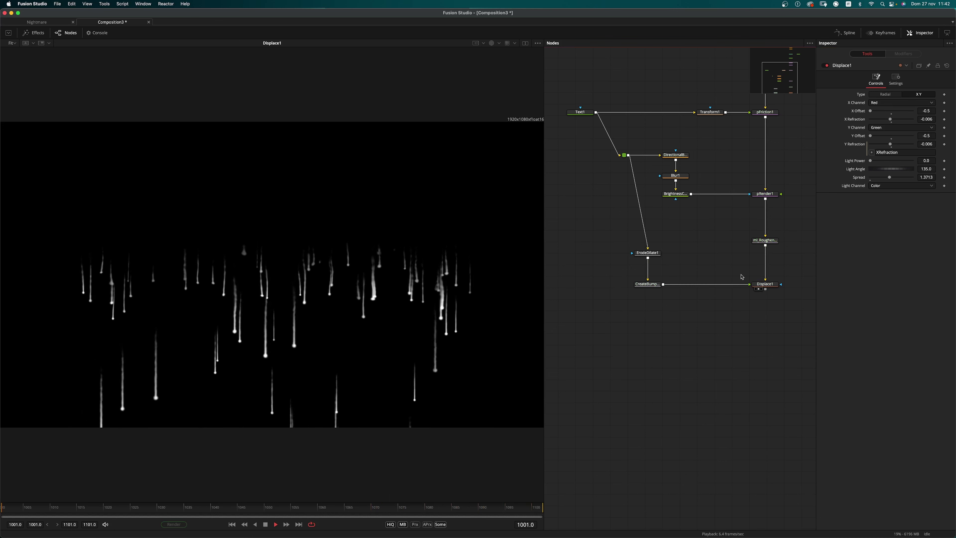
drag(590, 166, 658, 169)
drag(648, 115, 625, 115)
drag(694, 355, 679, 335)
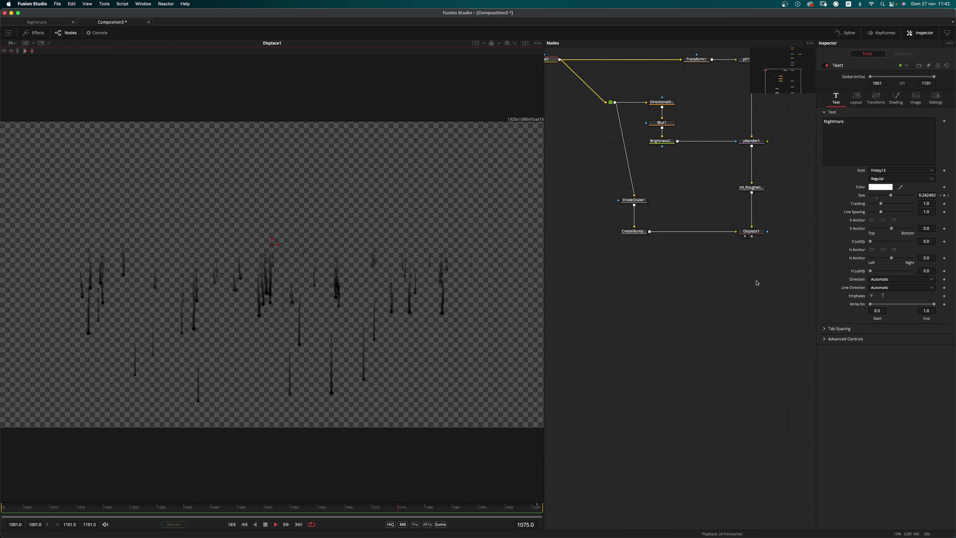
drag(745, 321, 762, 290)
key(space)
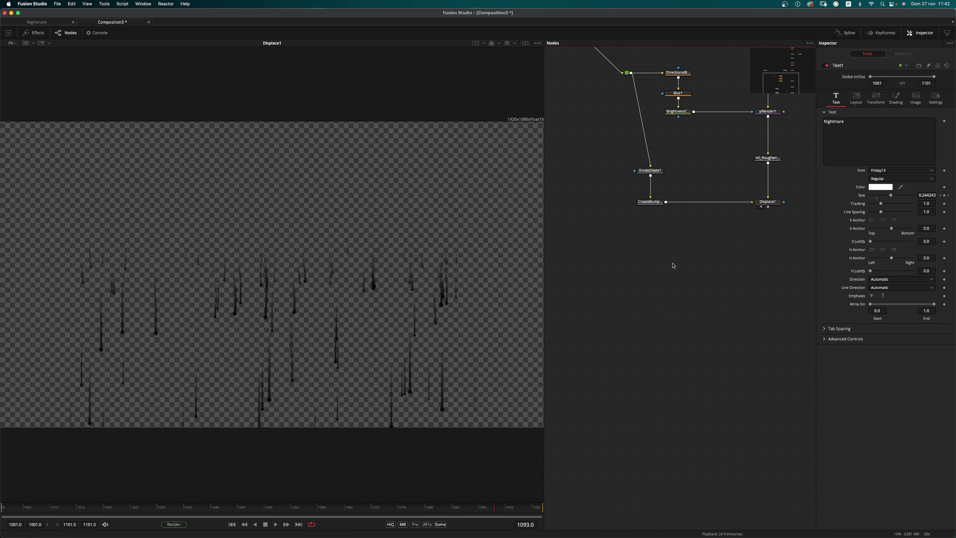
- Branch an ml_Lightwrap node off the text through an additional router on its connection
scroll(673, 265, up, 3)
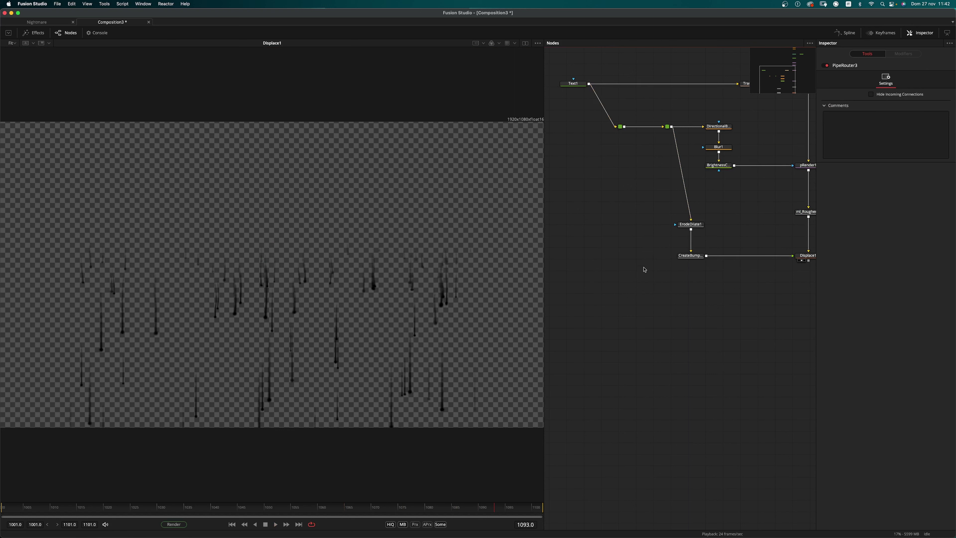
key(shift+space)
text(displ)
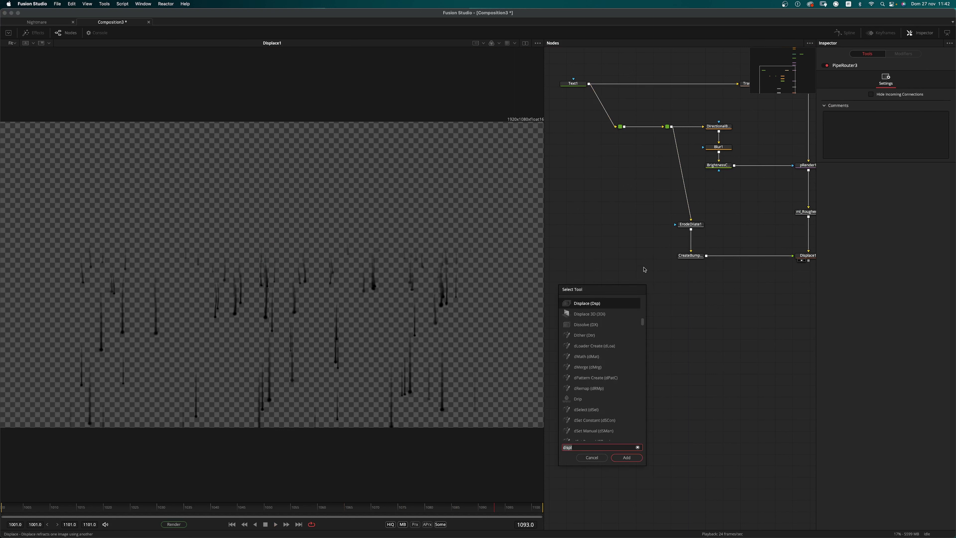
key(BackSpace)
key(BackSpace)
key(BackSpace)
key(BackSpace)
key(BackSpace)
text(light)
key(Down)
key(Down)
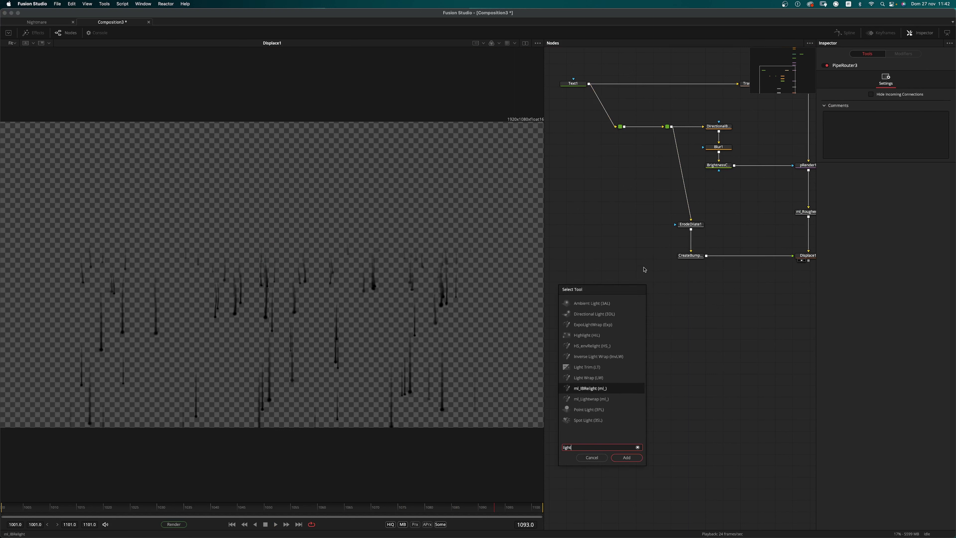
key(Down)
key(Return)
drag(625, 126, 641, 342)
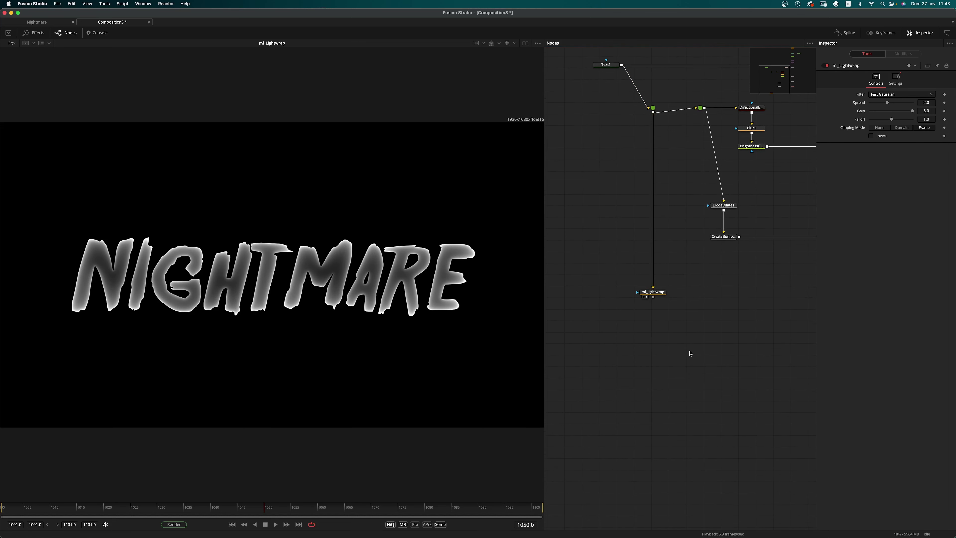
- Add a Background node masked by the ml_Lightwrap output and view it
key(shift+space)
text(bg)
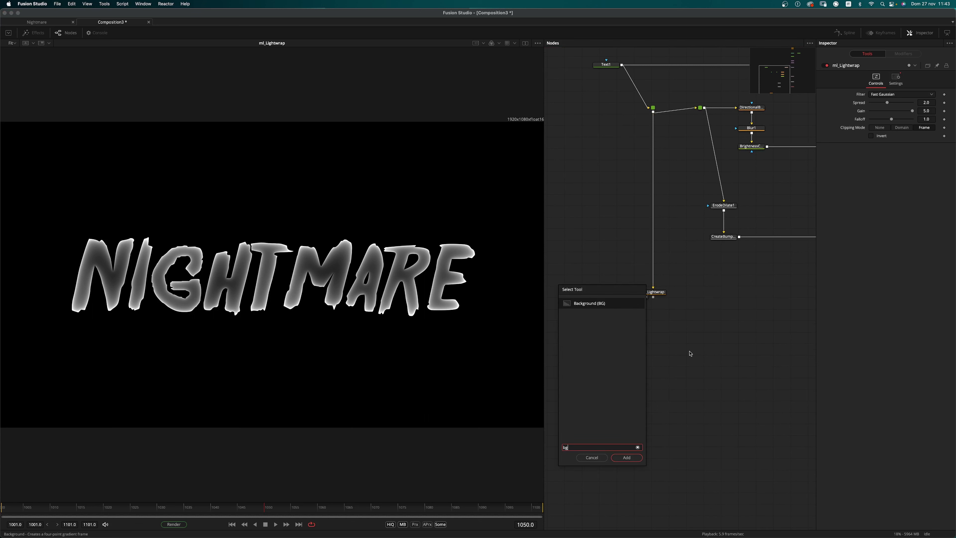
key(Return)
mouse_move(654, 297)
mouse_down()
mouse_move(690, 353)
mouse_move(656, 337)
mouse_up()
key(1)
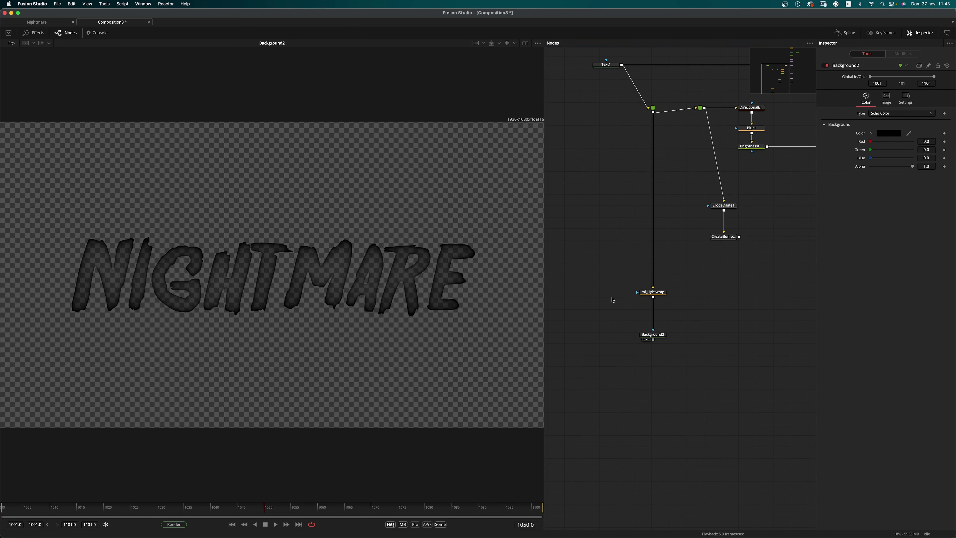
- Attach a Directional Blur to the light-wrapped Background with Length 0.4 and Angle 90
key(shift+space)
text(bg)
text(dire)
key(Return)
drag(643, 324, 700, 312)
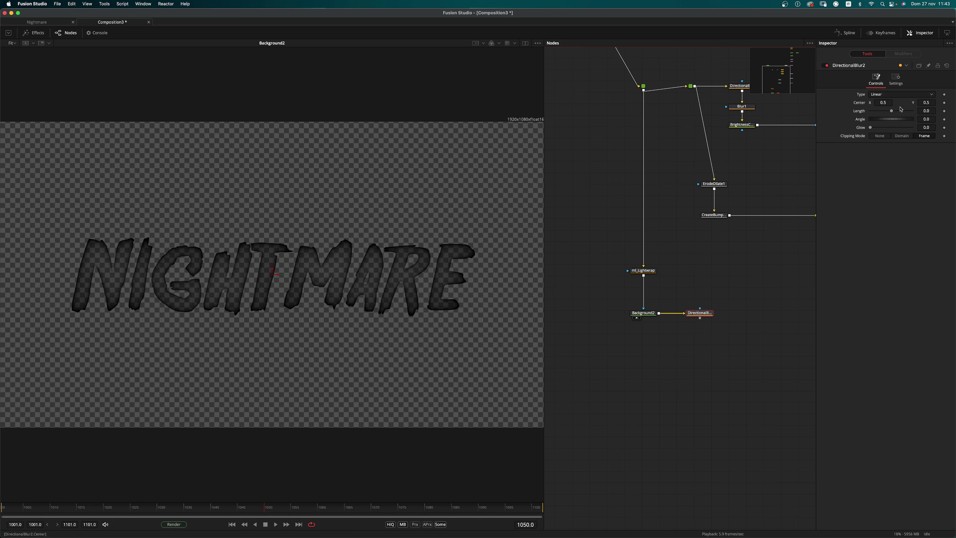
click(937, 110)
text(0.4)
key(Tab)
text(90)
key(Return)
- Merge the light-wrapped Background over its directionally blurred version, view the merge and set its Blend to 0.5
drag(694, 313, 716, 319)
key(2)
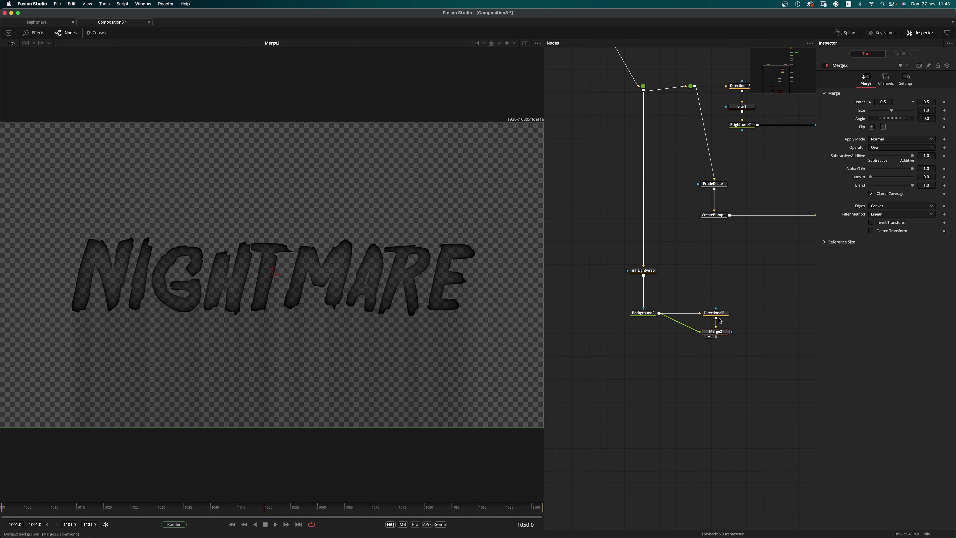
click(936, 187)
text(.5)
key(Return)
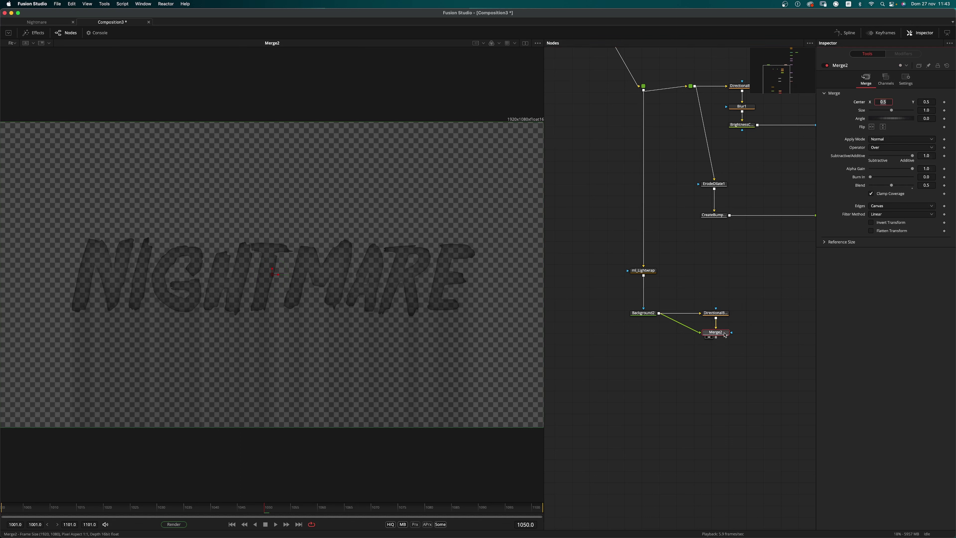
- Add a second Directional Blur after the half-blended merge, with Angle 90 and a new Length value
key(shift+space)
text(dire)
key(Return)
drag(759, 335, 720, 363)
click(928, 119)
key(Tab)
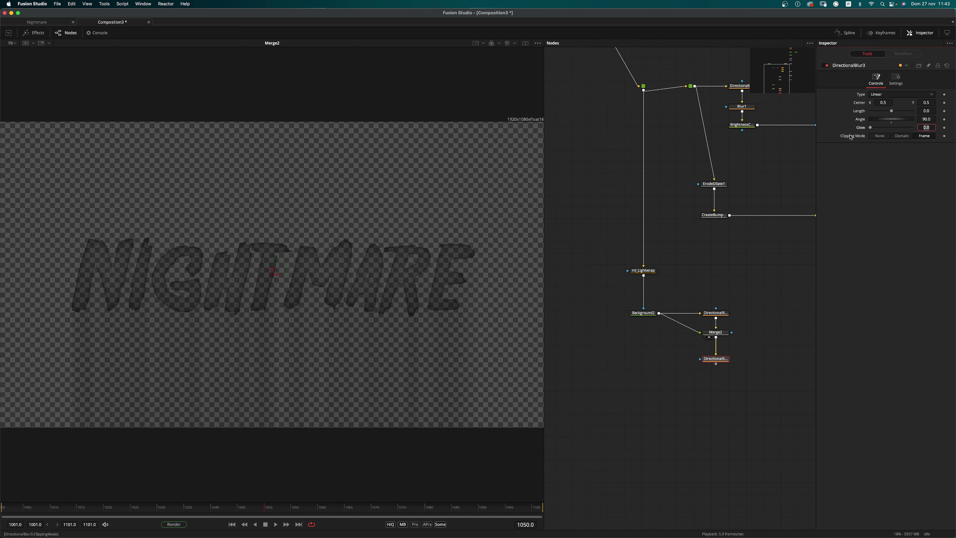
click(934, 110)
text(1)
- Merge the blurred text branch with the Displace node's output and play back the combined result
drag(715, 360, 493, 354)
scroll(659, 355, right, 4)
drag(641, 358, 641, 350)
scroll(734, 324, left, 3)
drag(757, 372, 664, 283)
drag(693, 305, 675, 305)
click(713, 360)
drag(713, 362, 765, 181)
scroll(725, 261, down, 1)
click(769, 308)
key(space)
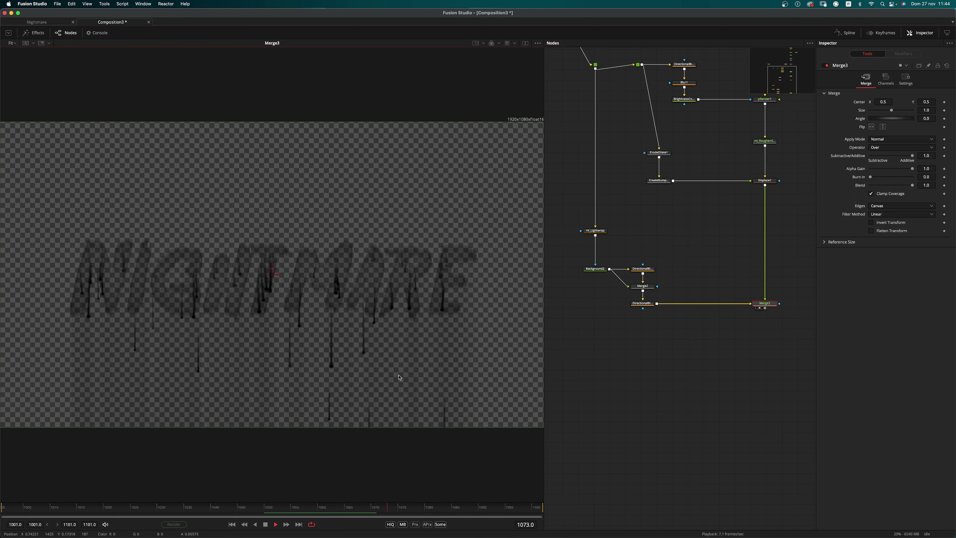
key(space)
- Add a Brightness Contrast node after the merge of drips and blurred text, and view it
drag(752, 357, 699, 324)
scroll(712, 302, up, 3)
click(718, 303)
key(shift+space)
text(bc)
key(Return)
drag(692, 268, 719, 303)
drag(722, 304, 696, 324)
key(2)
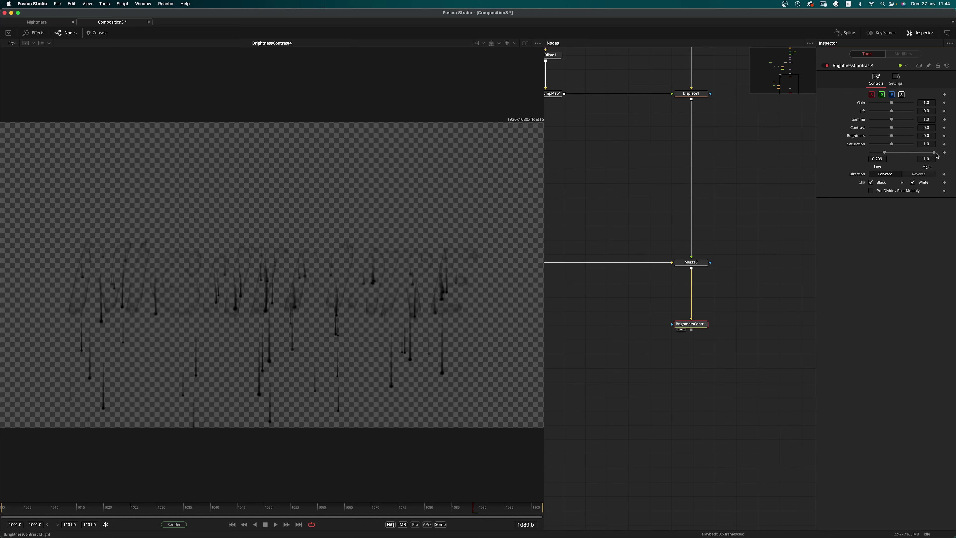
- Set the Brightness Contrast levels to about Low 0.311 and High 0.406, and check the alpha channel during playback
drag(924, 154, 895, 155)
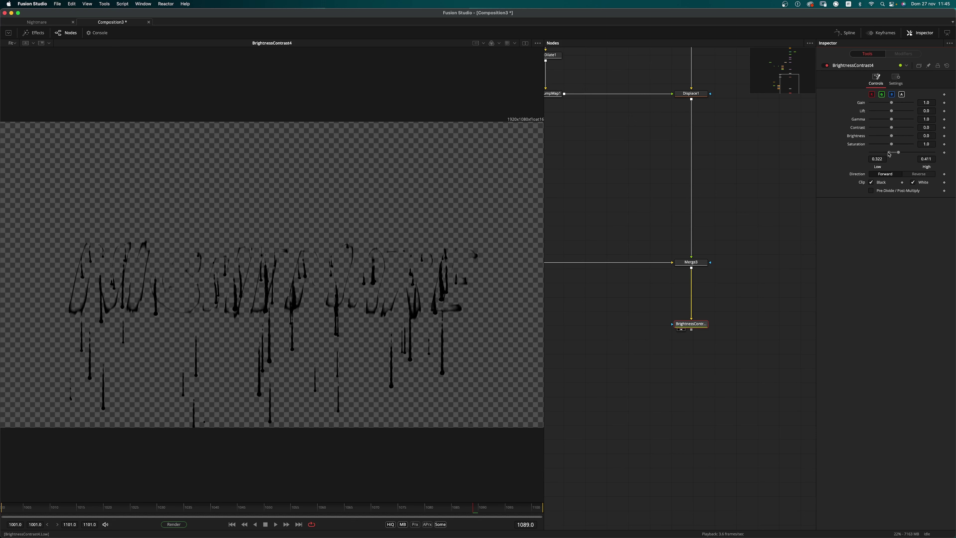
drag(898, 155, 893, 155)
key(space)
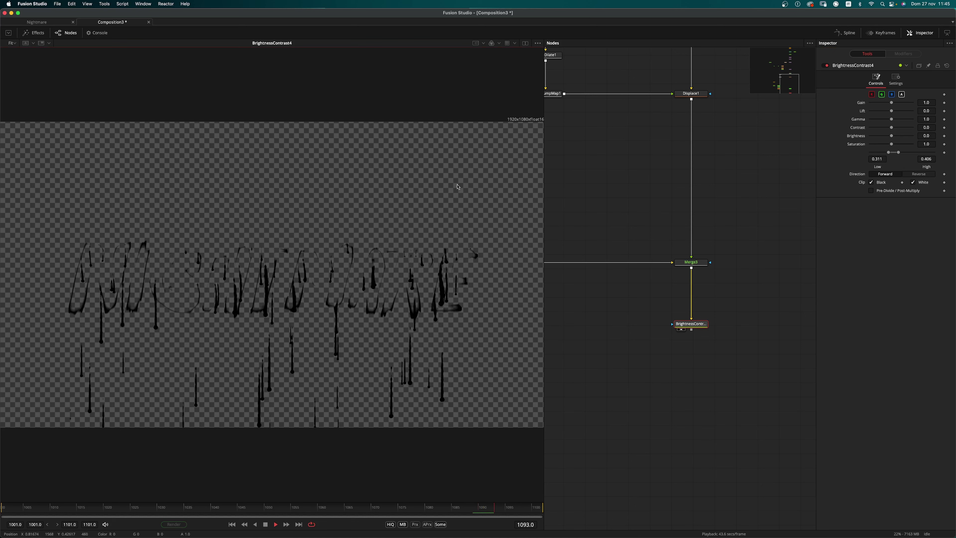
click(499, 43)
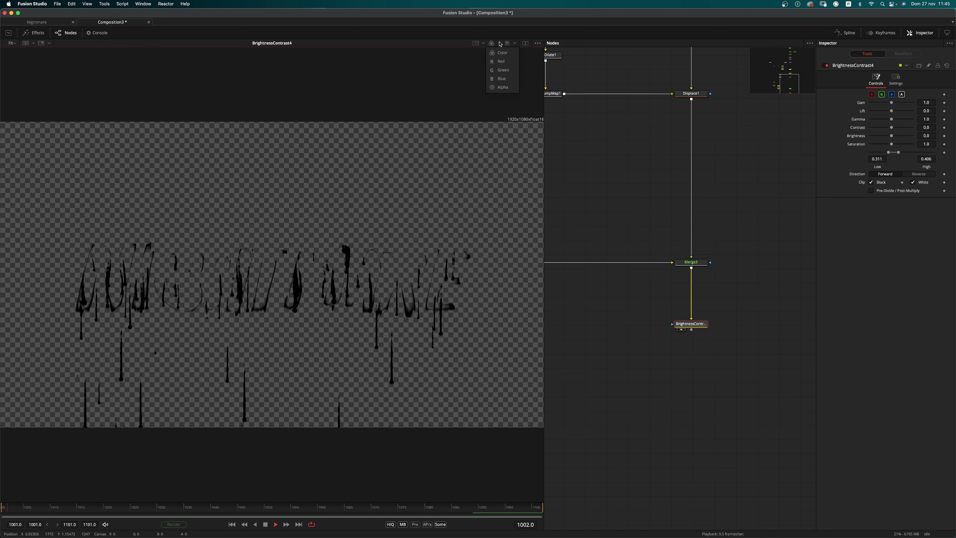
click(506, 91)
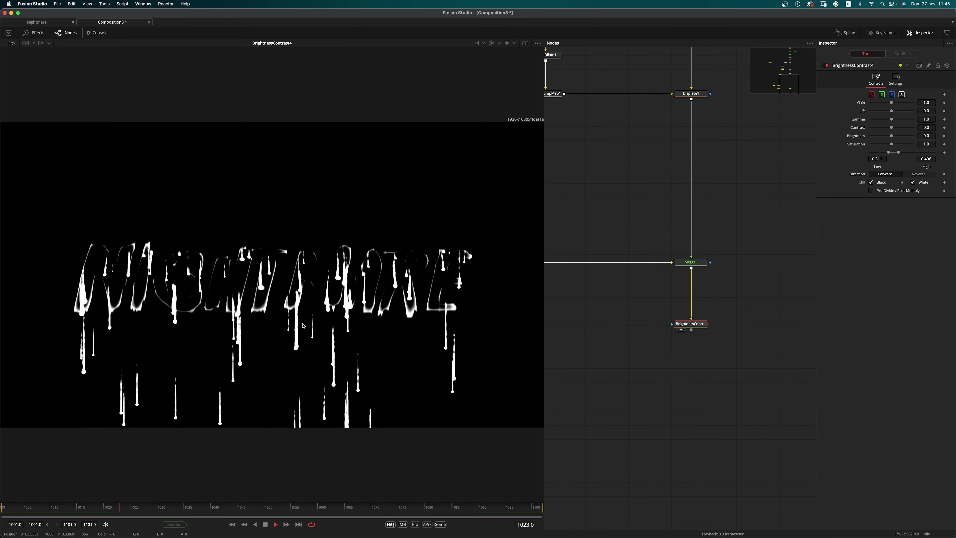
click(492, 43)
drag(628, 379, 682, 296)
key(space)
- Add a white Background node masked by the Brightness Contrast output and view it
scroll(681, 296, down, 3)
key(shift+space)
text(b)
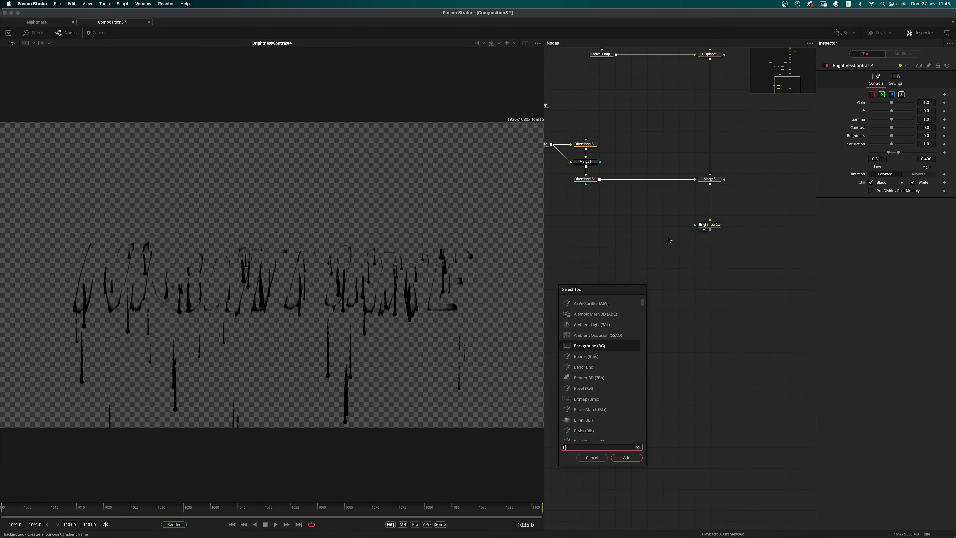
text(g)
key(Return)
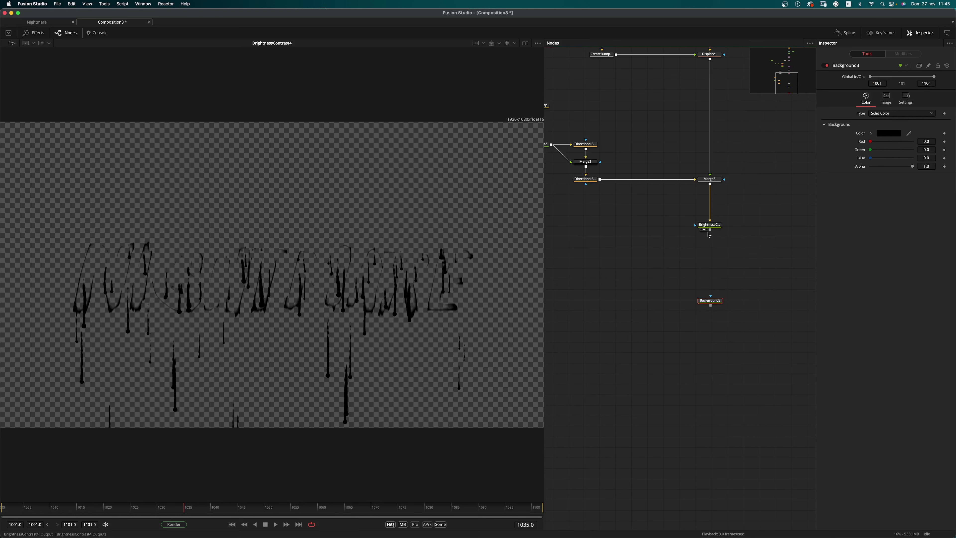
drag(716, 304, 716, 275)
key(2)
click(871, 133)
click(869, 139)
- Duplicate the white Background node as an unconnected copy beside the blurred text branch
drag(618, 261, 681, 301)
click(766, 281)
key(super+c)
click(602, 301)
key(super+v)
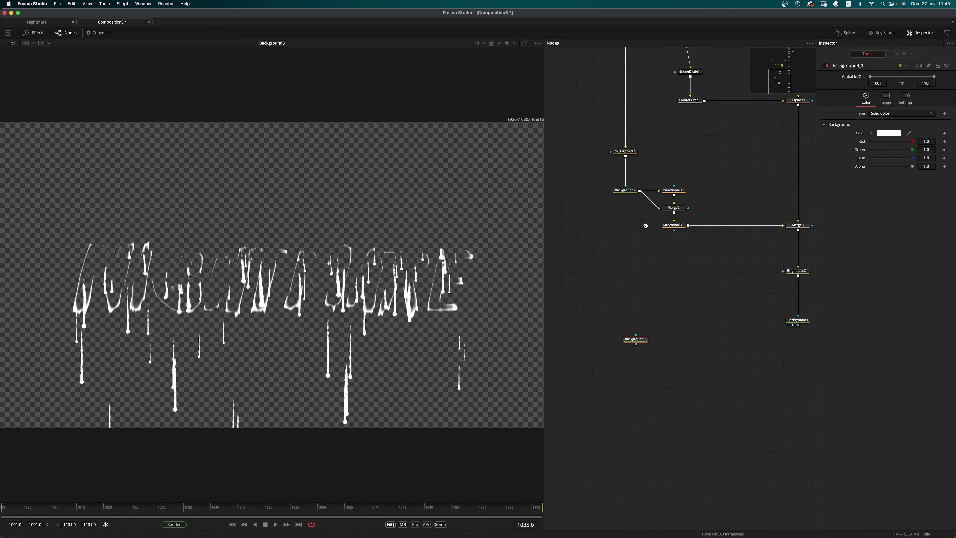
- Mask the duplicated Background with the original text through a routed connection and line it up below the node tree
drag(647, 226, 710, 398)
drag(660, 115, 624, 115)
mouse_move(658, 513)
mouse_down()
mouse_move(643, 515)
mouse_move(649, 507)
mouse_up()
alt+click(703, 158)
drag(748, 133, 650, 210)
key(super+p)
drag(733, 462, 675, 321)
scroll(675, 321, down, 1)
drag(567, 318, 568, 338)
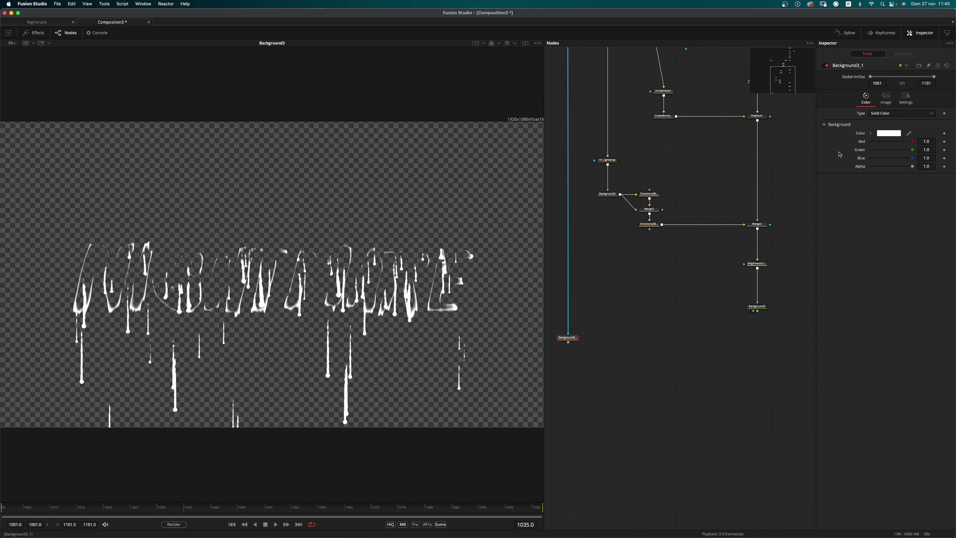
- Set the duplicated Background's color Value to 0.457 for a mid grey
click(870, 134)
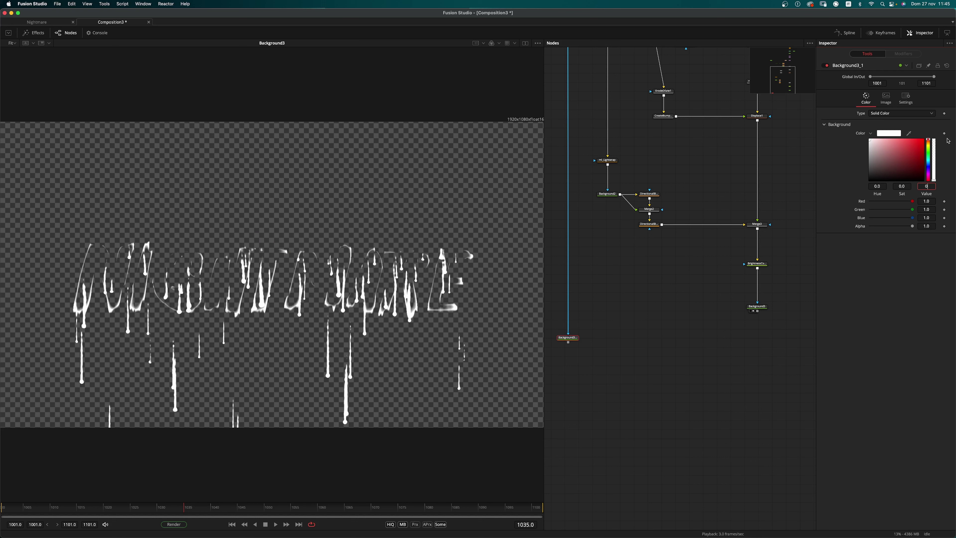
text(0,457)
key(Return)
- Merge the white drip Background over the grey text Background and view the merge
drag(757, 311, 571, 343)
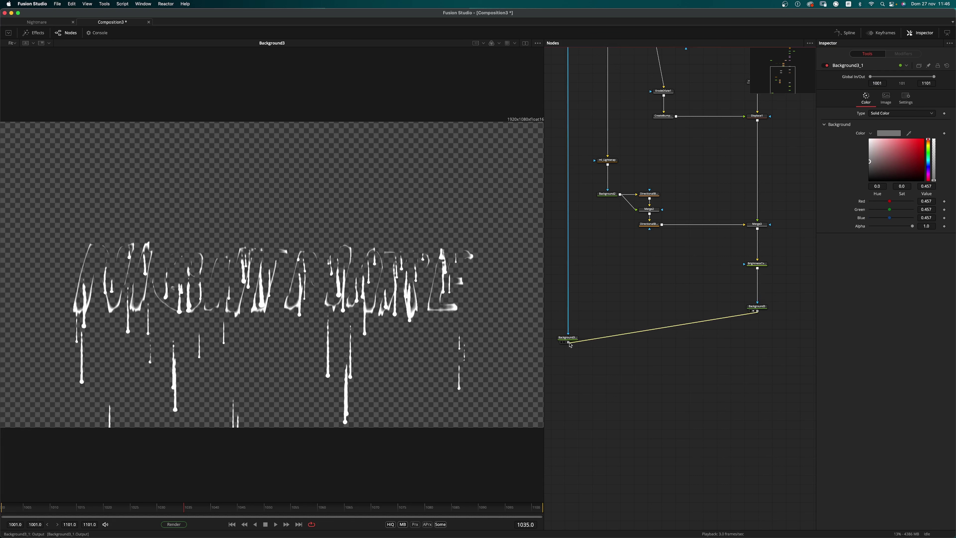
drag(570, 343, 569, 343)
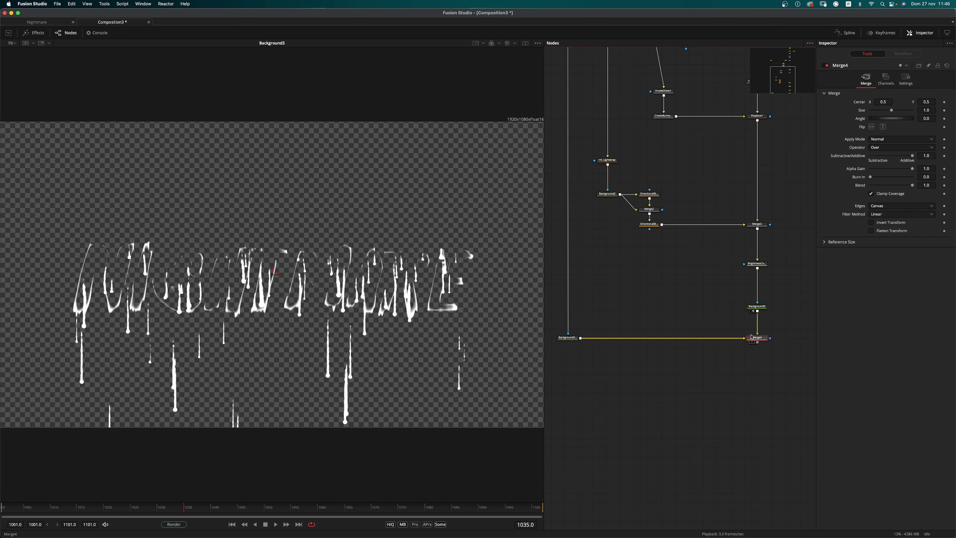
key(1)
- Add a Displace node after the merge of white drips and grey text
scroll(749, 324, down, 3)
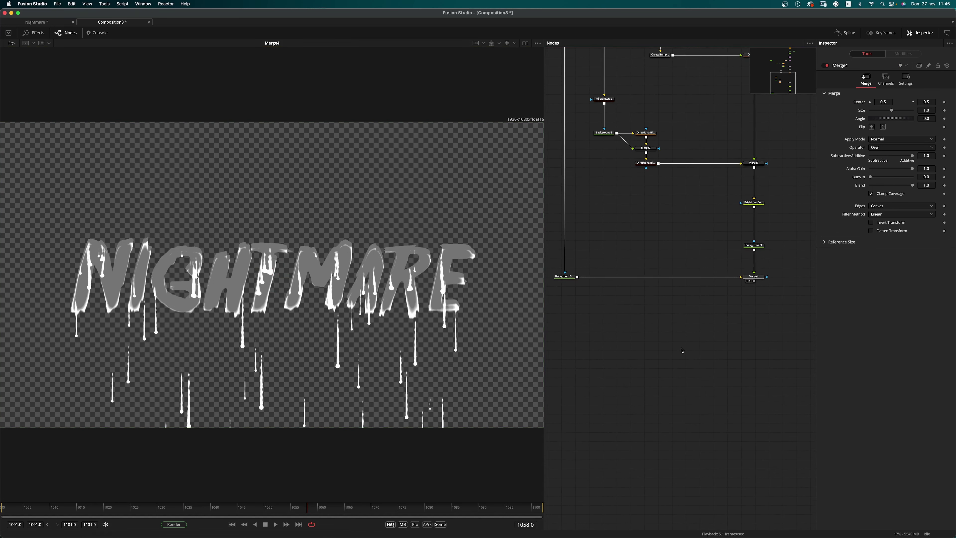
click(757, 281)
key(shift+space)
text(dip)
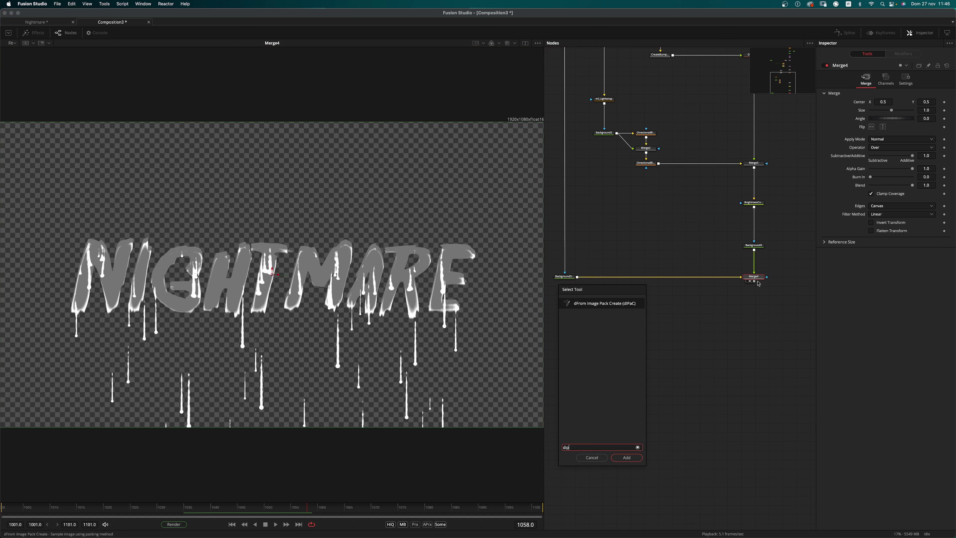
key(BackSpace)
text(s)
key(Down)
key(Down)
key(Return)
drag(759, 288, 759, 315)
- Branch a Blur node off the grey text Background
click(645, 312)
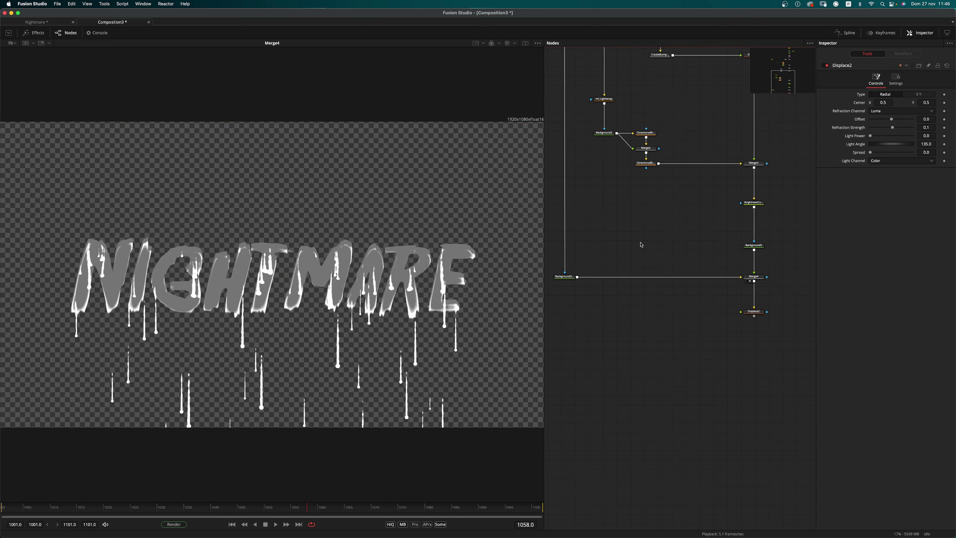
key(shift+space)
text(dis)
key(BackSpace)
key(BackSpace)
key(BackSpace)
text(blur)
key(Return)
- Add a Create Bump Map node after the new Blur and set its Height Scale to 100
key(shift+space)
text(creat)
key(Return)
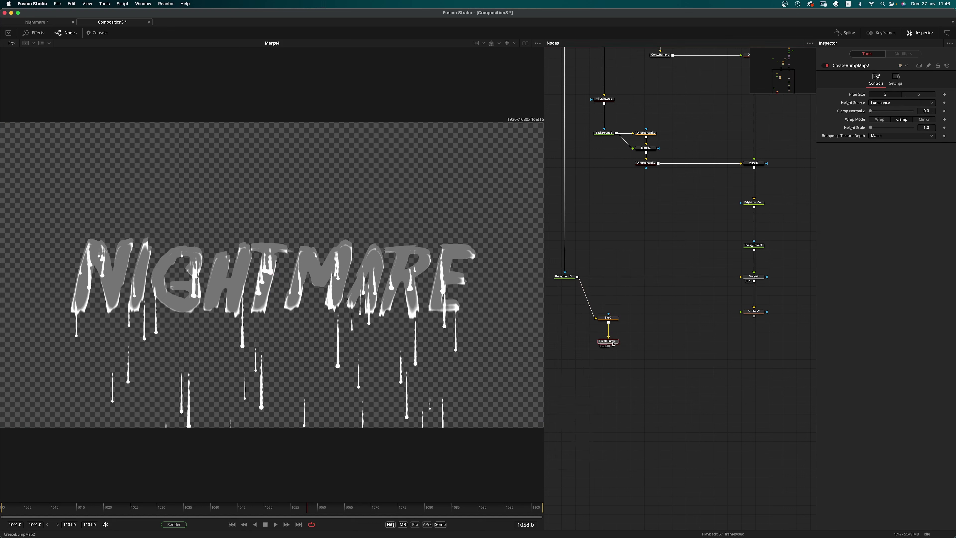
drag(872, 129, 915, 129)
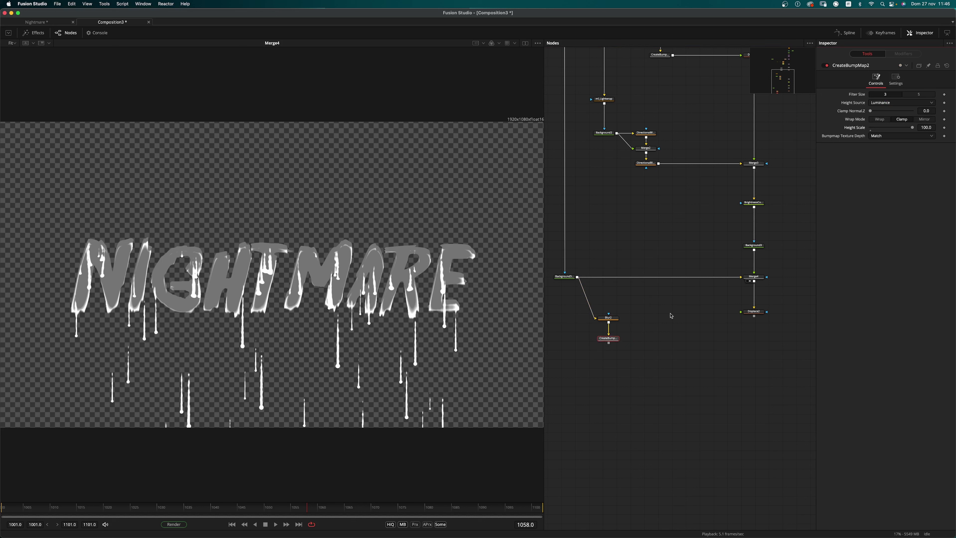
- Connect the Create Bump Map node to the Displace node and set it to XY type with X and Y Offset at -0.5
drag(616, 338, 617, 341)
drag(757, 312, 757, 332)
drag(609, 346, 749, 331)
drag(752, 332, 756, 341)
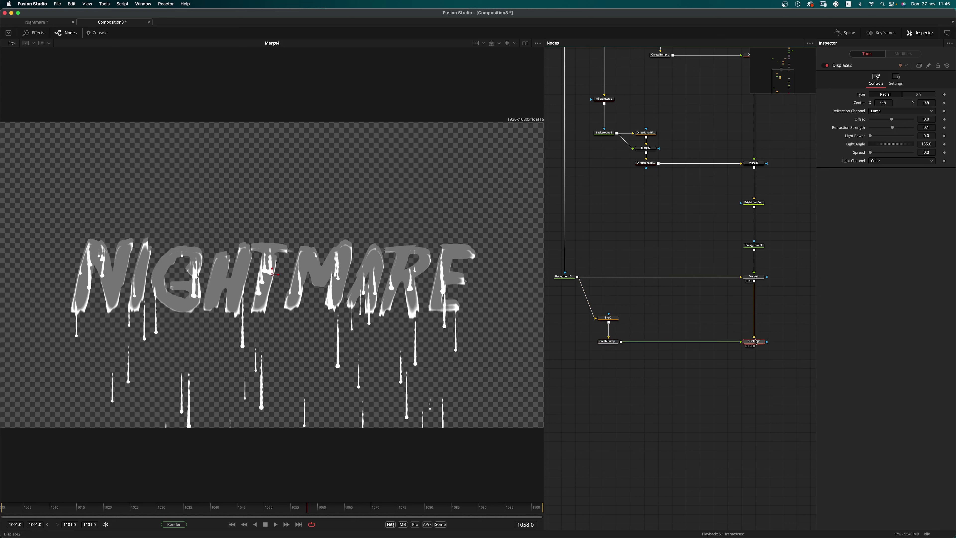
click(919, 94)
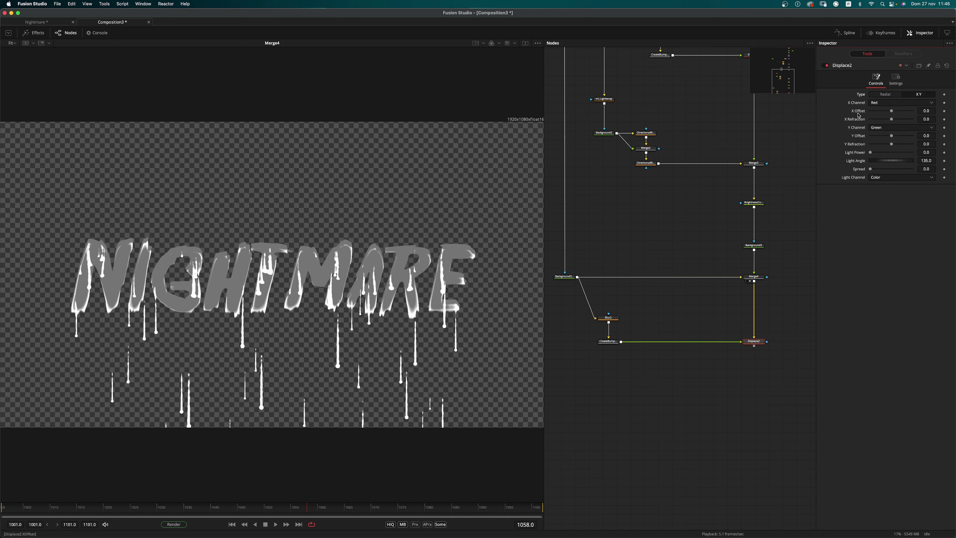
- Link Y Refraction to XRefraction with an expression, set X Refraction to -0.019 and Spread to 1.5 while viewing the Displace node
right_click(856, 148)
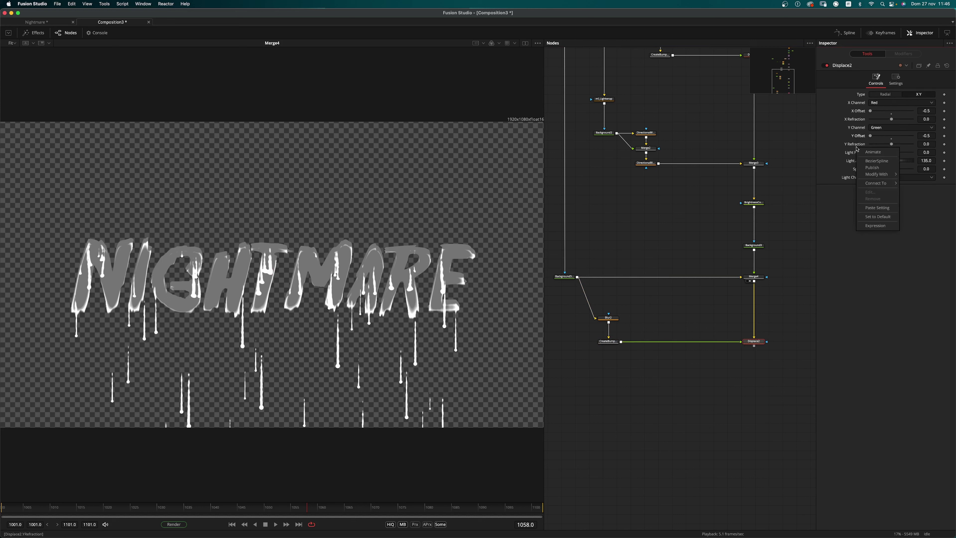
click(876, 226)
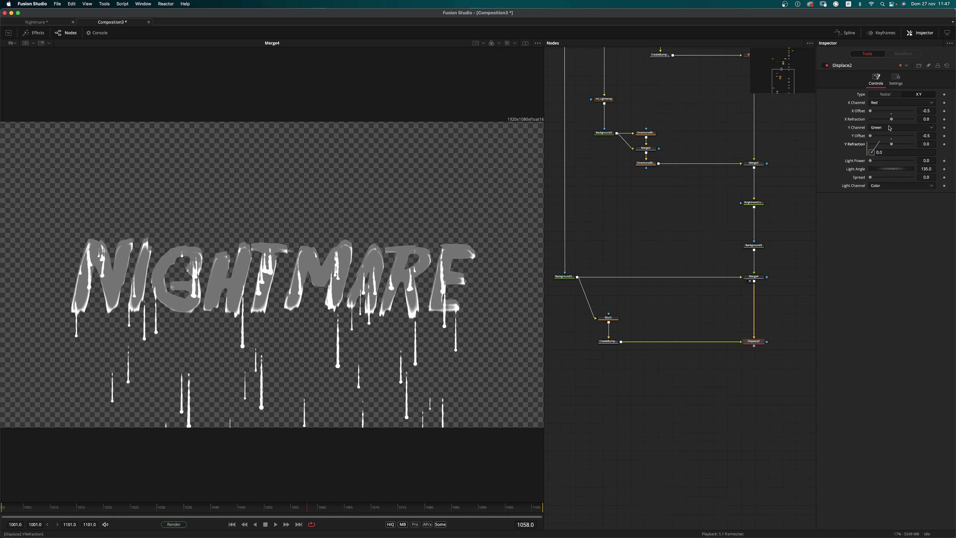
drag(891, 119, 891, 119)
key(Tab)
drag(757, 343, 367, 350)
drag(891, 119, 869, 133)
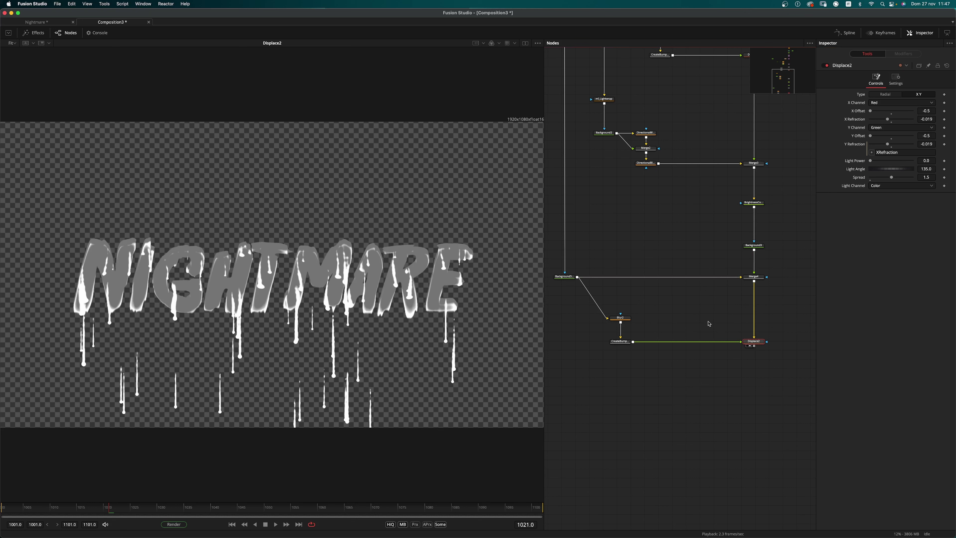
- Rename the Displace node Height_Map and add a Background node after it, masked by its output
key(F2)
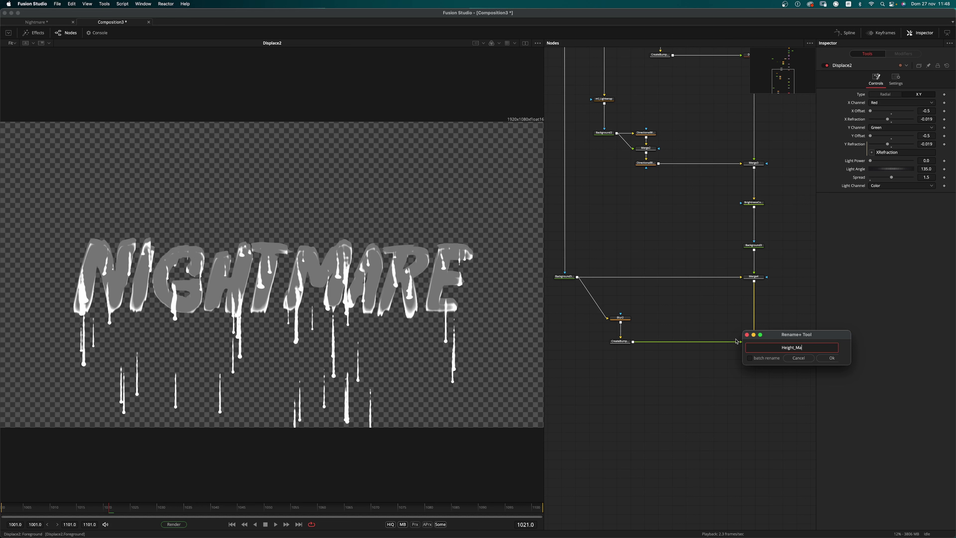
key(Return)
key(shift+space)
text(bg)
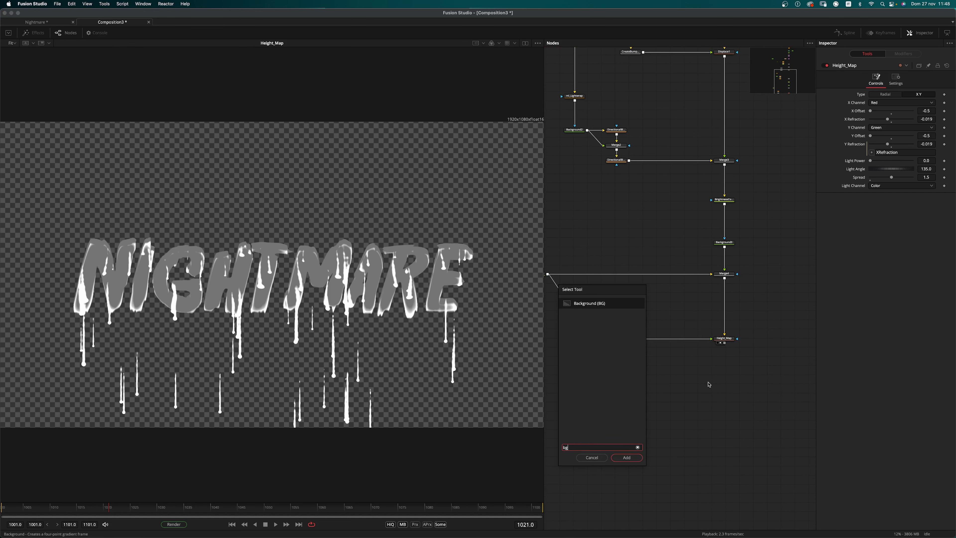
key(Return)
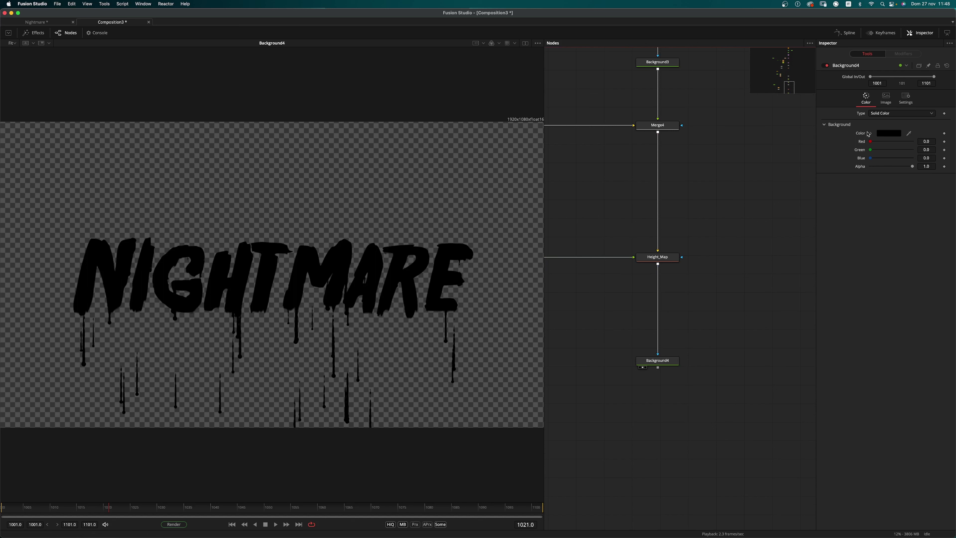
- Color the new Background dark red by setting its Red value to 0.15
click(871, 133)
click(932, 202)
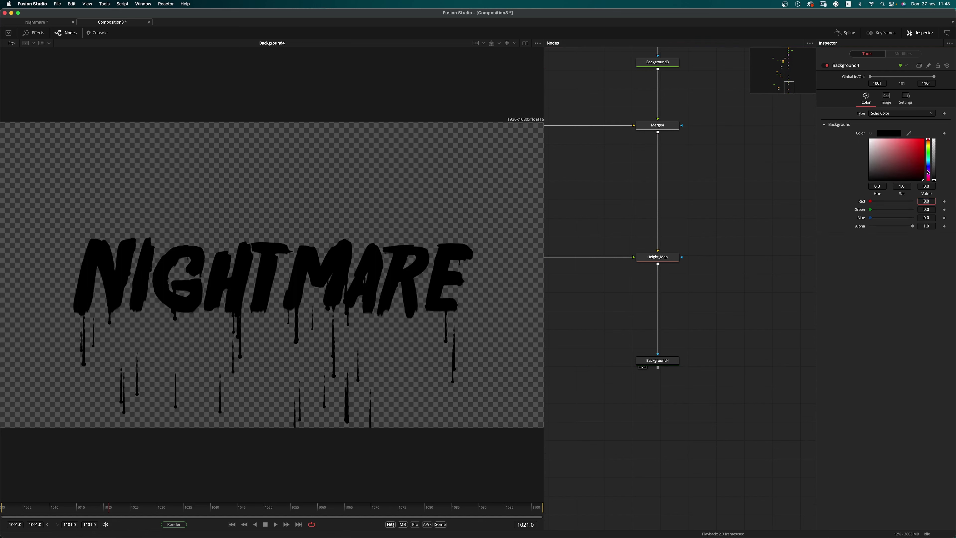
key(Return)
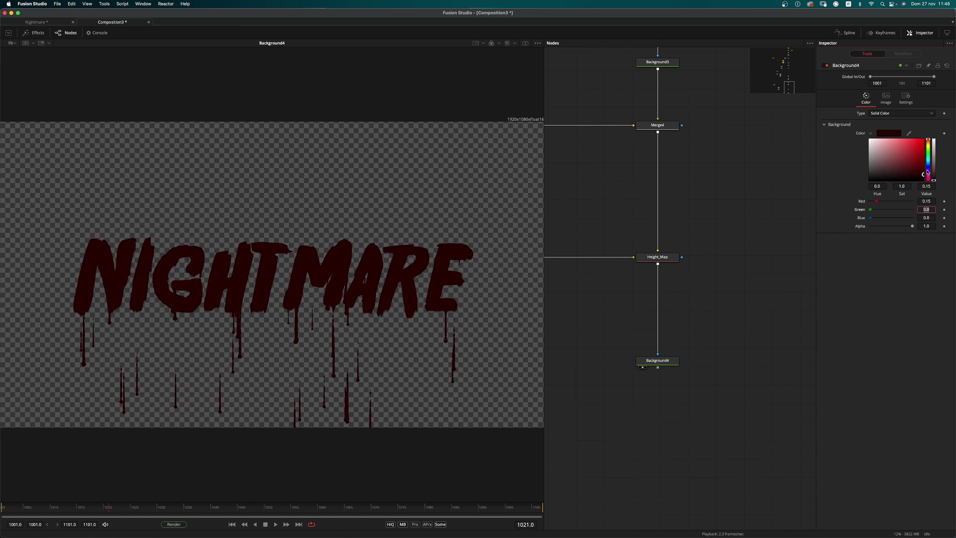
scroll(339, 280, down, 3)
scroll(339, 280, up, 3)
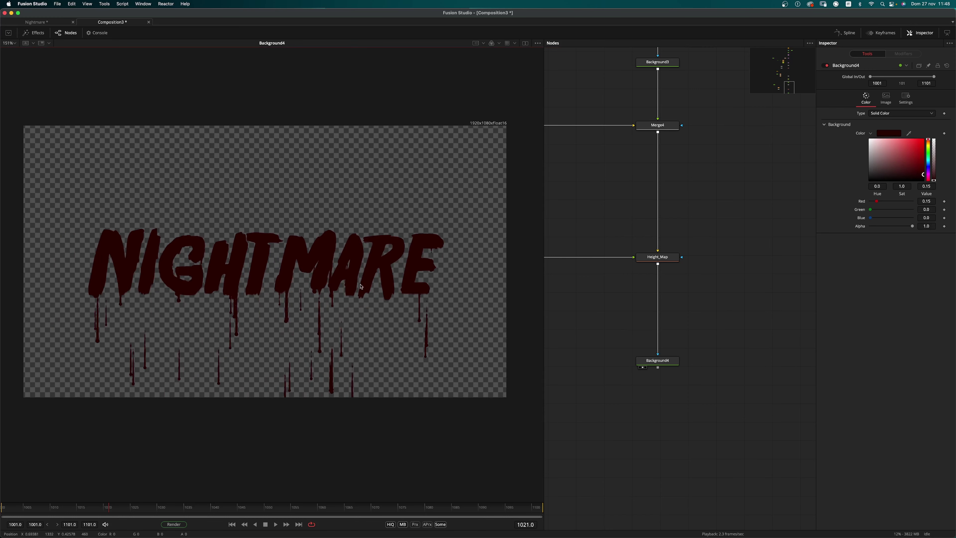
key(ctrl+f)
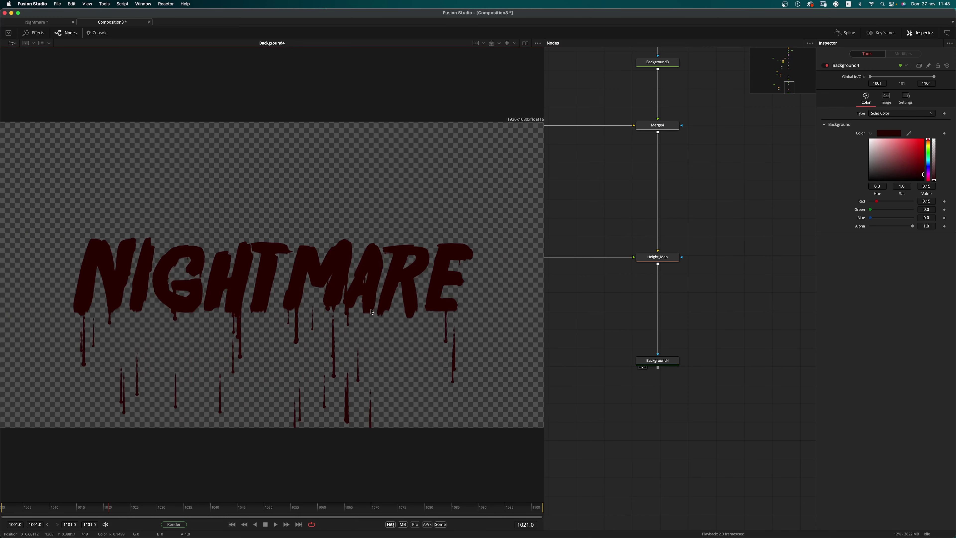
- Add an ml_Lightwrap node branching off the dark red Background
scroll(589, 297, down, 5)
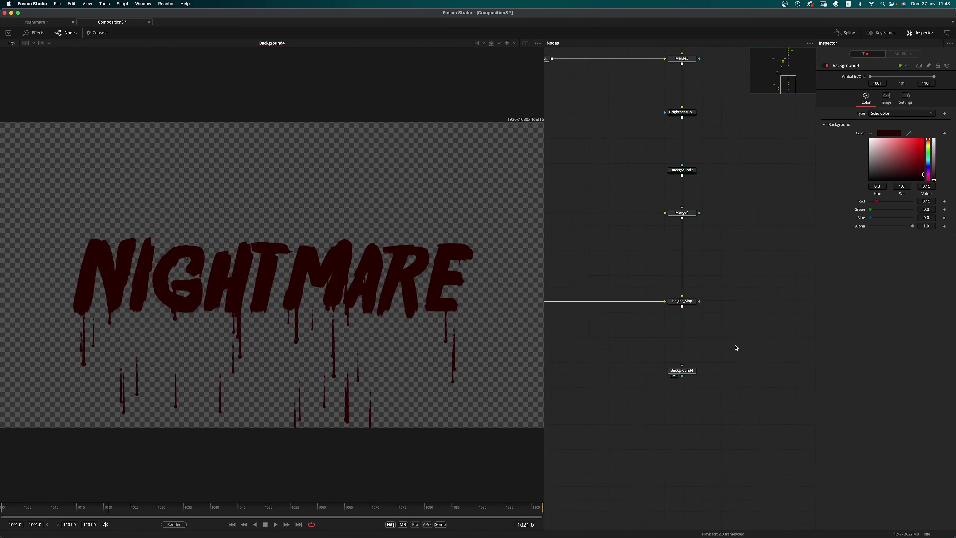
key(shift+space)
text(light)
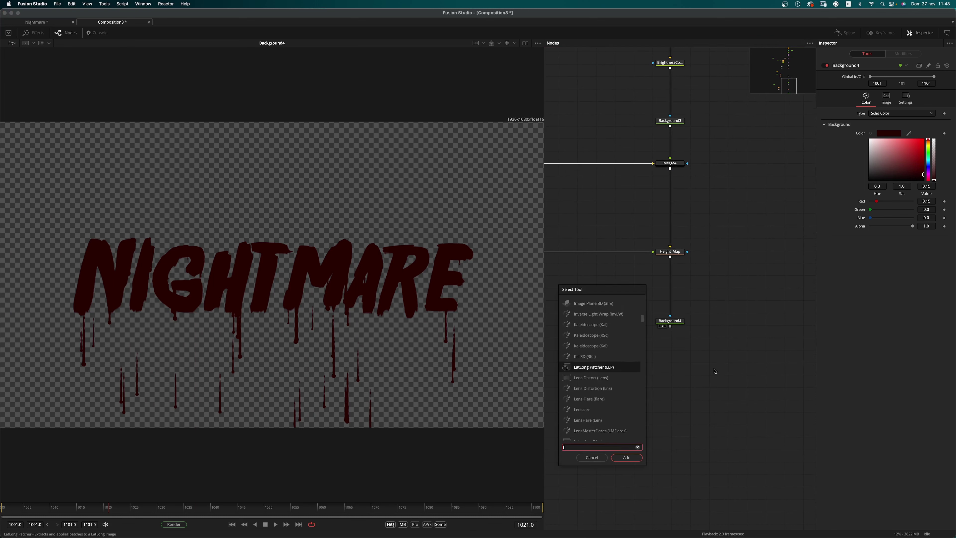
key(Down)
key(Down)
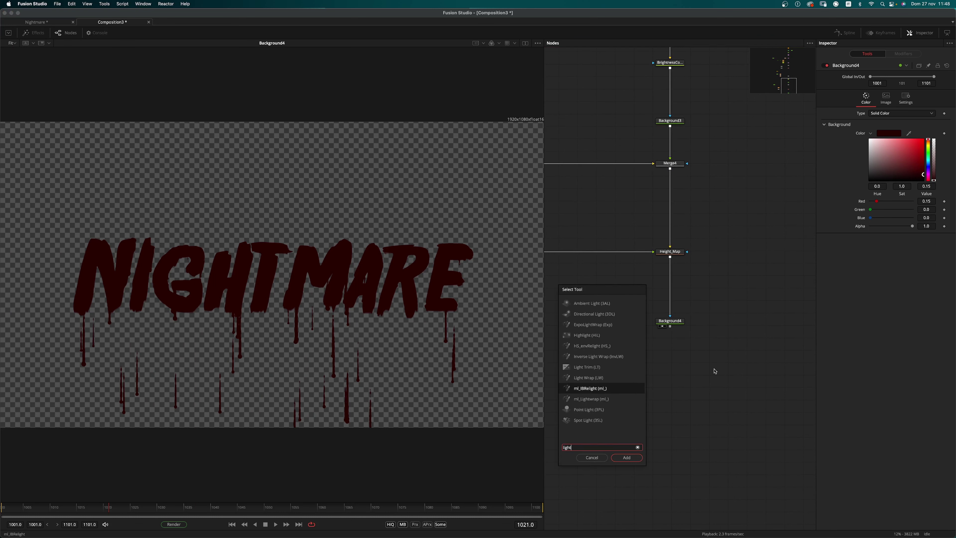
key(Return)
drag(673, 332, 722, 378)
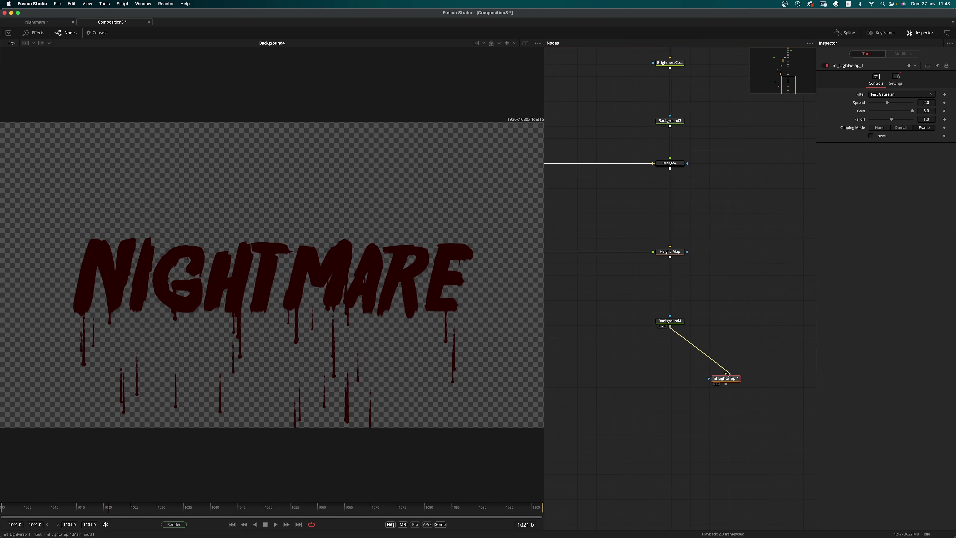
- Add a Brightness Contrast node after the dark red Background and mask it with the new ml_Lightwrap
key(shift+space)
text(bc)
key(Return)
drag(687, 322, 656, 380)
drag(727, 379, 720, 379)
click(672, 380)
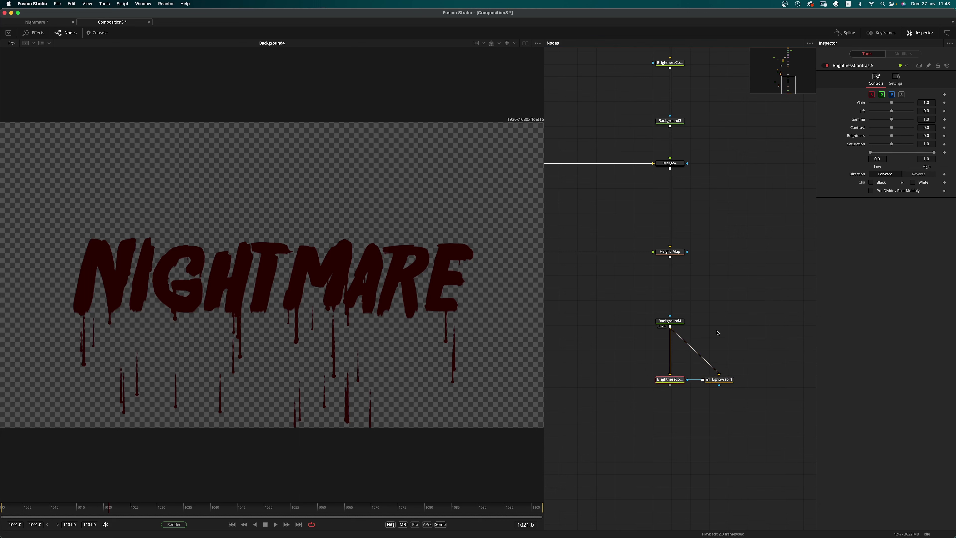
- Set the new Brightness Contrast node's Gain to 2 and view its output
double_click(931, 102)
text(2)
key(Return)
click(759, 300)
drag(676, 380, 386, 408)
scroll(736, 271, up, 8)
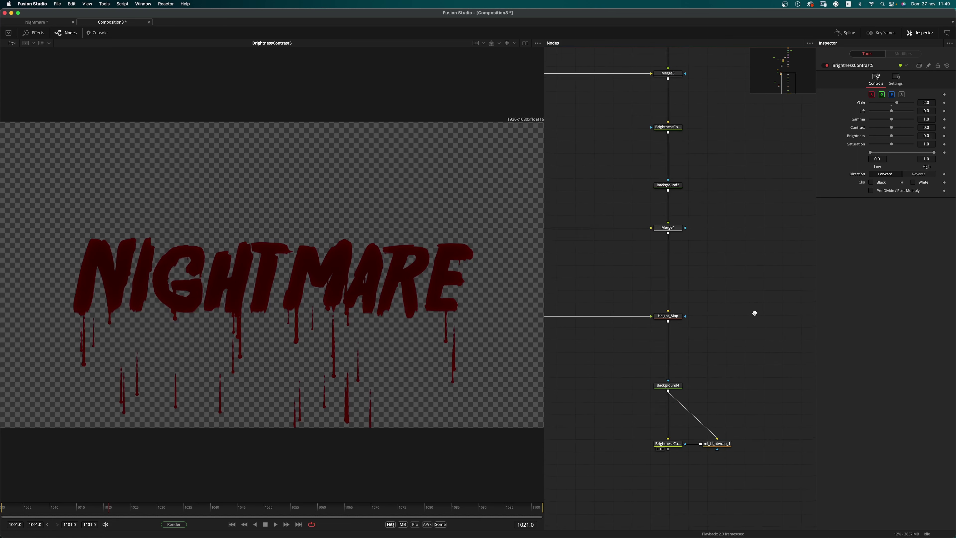
- View the upstream Merge of drips and lettering, and the Brightness Contrast node that follows it
scroll(738, 269, down, 2)
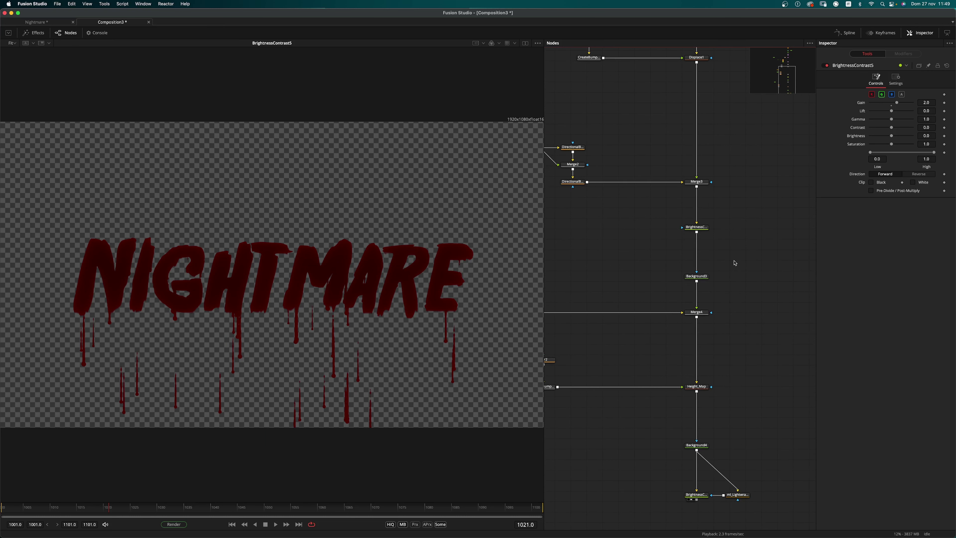
scroll(735, 263, up, 5)
click(680, 288)
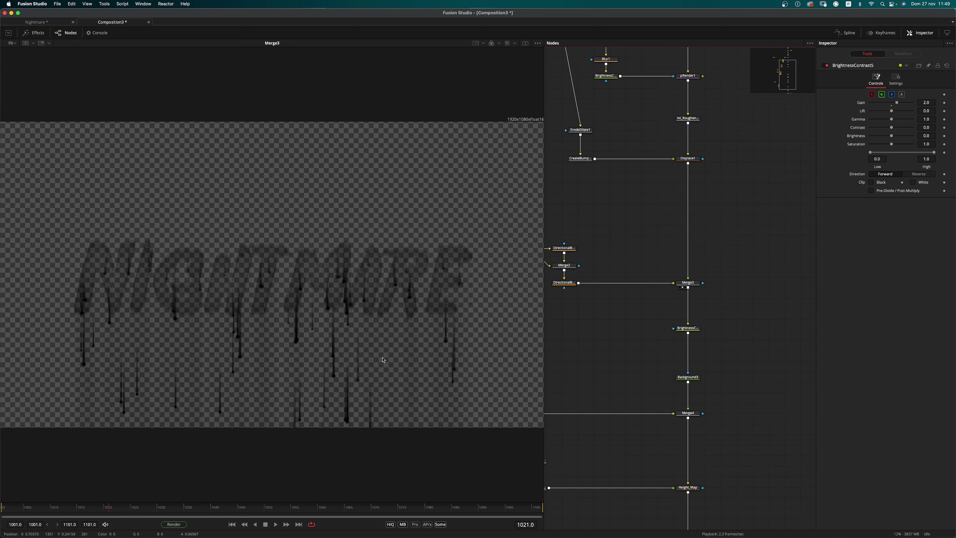
click(682, 333)
scroll(704, 294, down, 10)
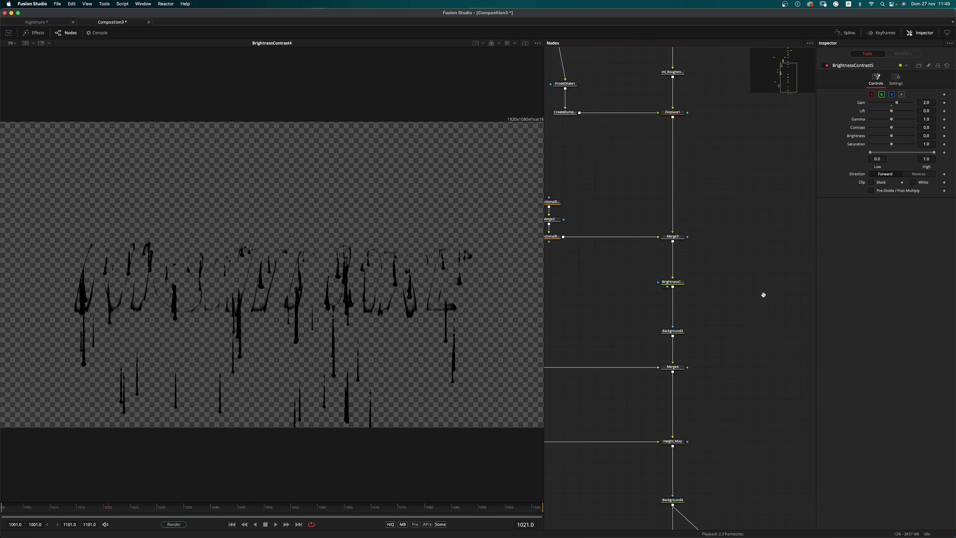
- Add a Blur node branching off the upstream Brightness Contrast node that thresholds the drips
scroll(752, 281, down, 1)
key(shift+space)
text(blr)
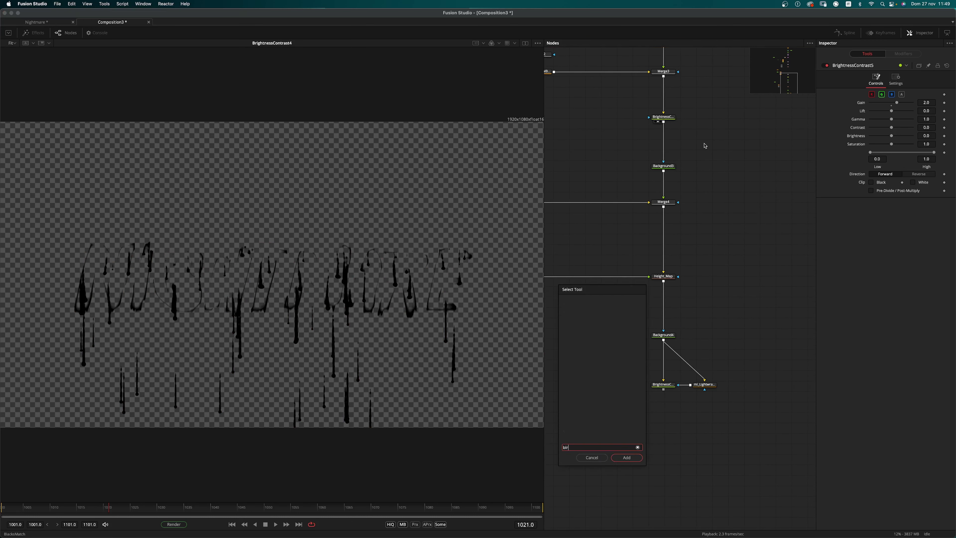
key(Down)
key(Down)
key(Down)
key(Down)
key(Return)
drag(664, 122, 771, 271)
- Route the connection to the Blur around the main node column with two aligned router points
alt+click(725, 194)
drag(725, 195, 774, 133)
alt+click(698, 120)
drag(697, 120, 680, 139)
drag(772, 131, 772, 139)
- Merge the Blur over the red text's Brightness Contrast node, align the nodes and view the merge
drag(775, 273, 663, 390)
drag(774, 459, 665, 448)
click(674, 456)
click(671, 454)
key(1)
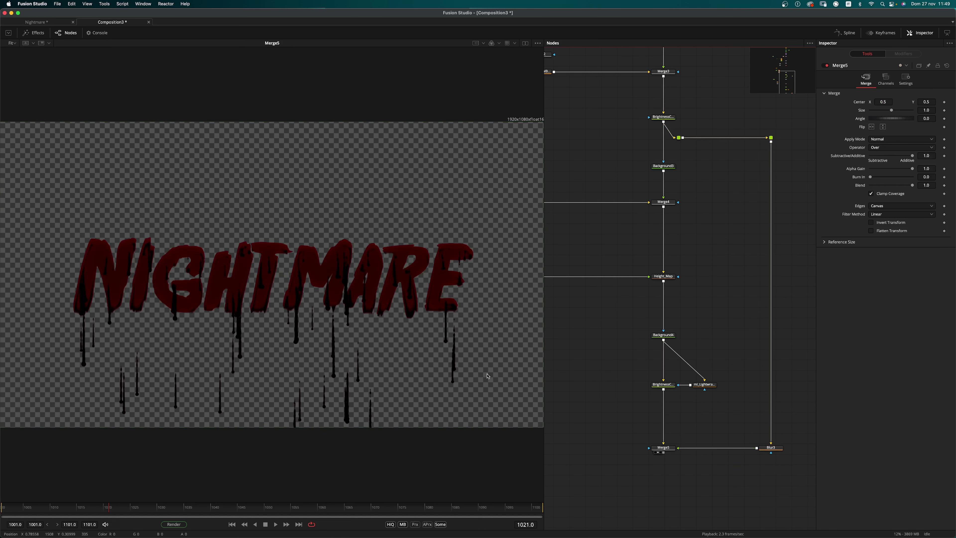
- Set the new Merge's Apply Mode to Multiply and enter a new Blur Size for the connected Blur
scroll(672, 377, down, 5)
click(905, 140)
click(897, 171)
click(756, 376)
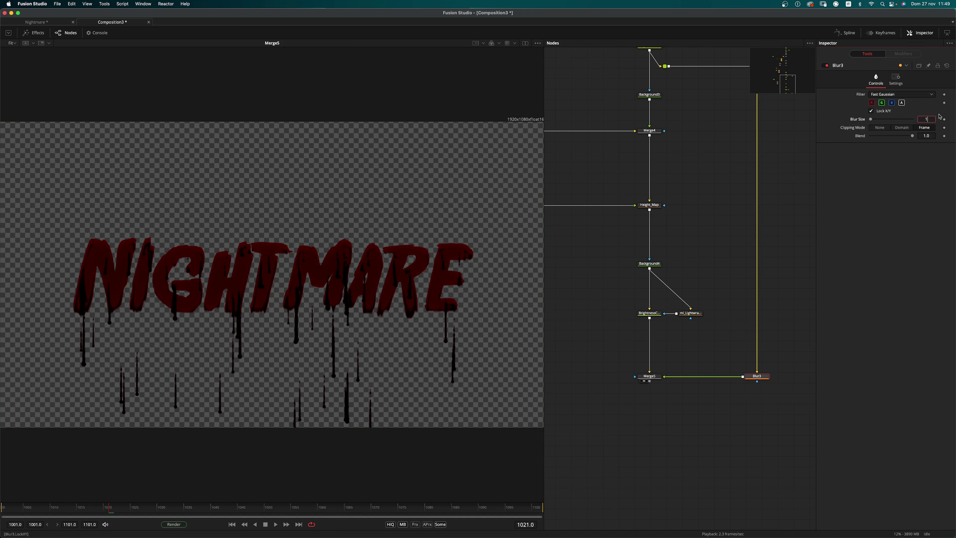
- Lower the Multiply Merge's Blend to 0.772 and play back the animation
click(649, 376)
drag(911, 156, 897, 156)
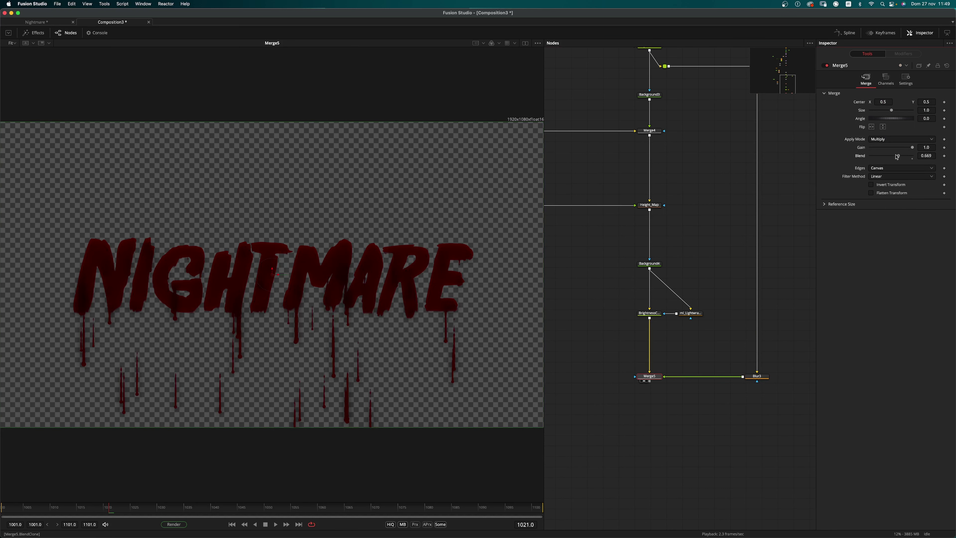
key(space)
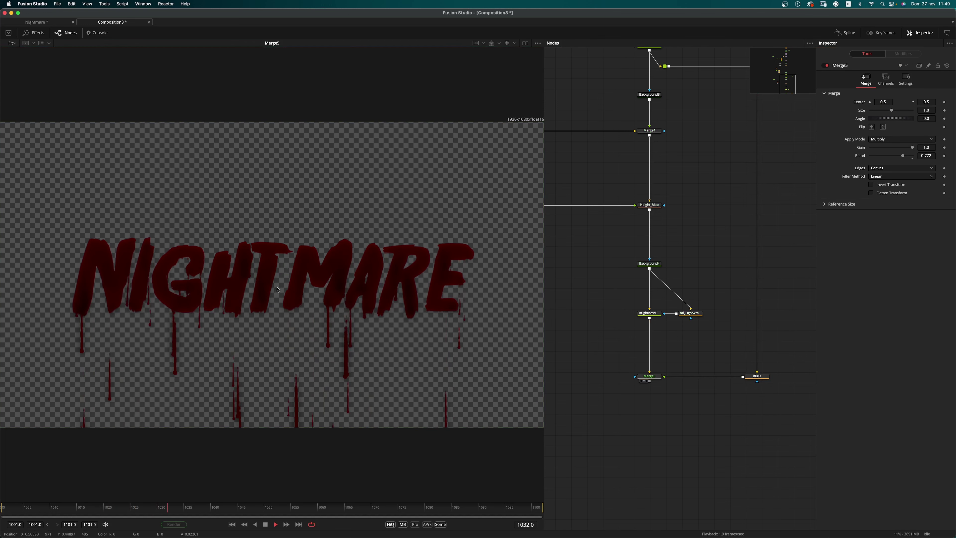
key(space)
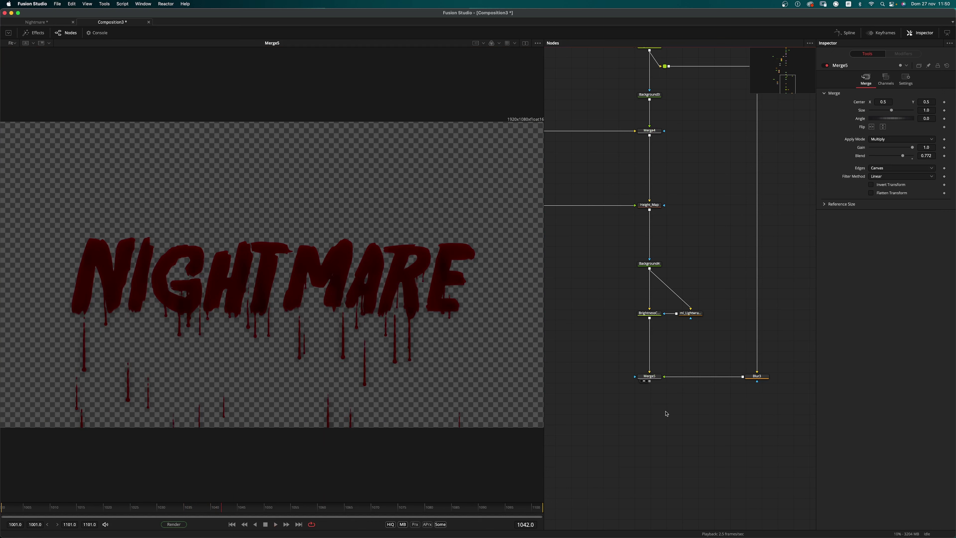
- Add a Wireless Link node and assign the Height_Map node as its input
scroll(659, 331, down, 4)
scroll(653, 317, up, 2)
key(shift+space)
text(wire)
key(Return)
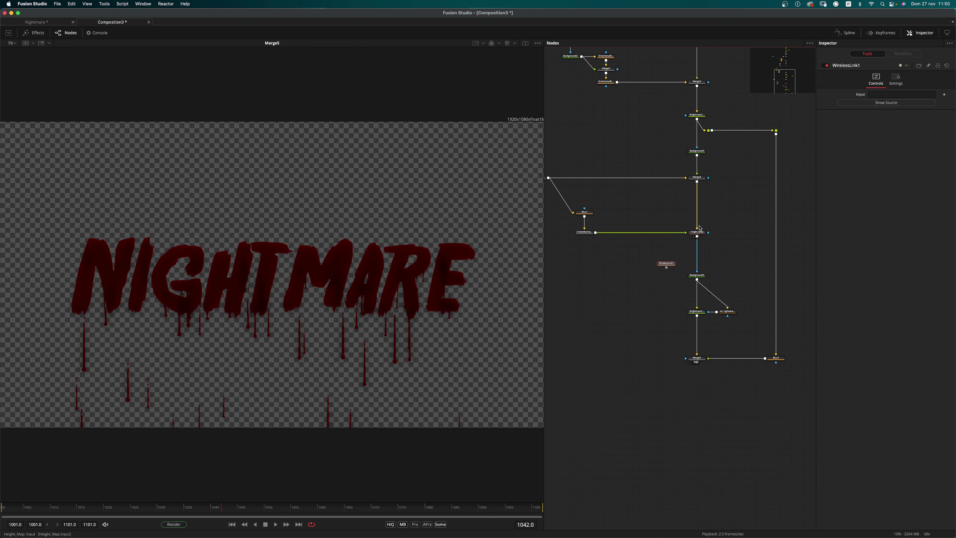
drag(899, 92, 899, 93)
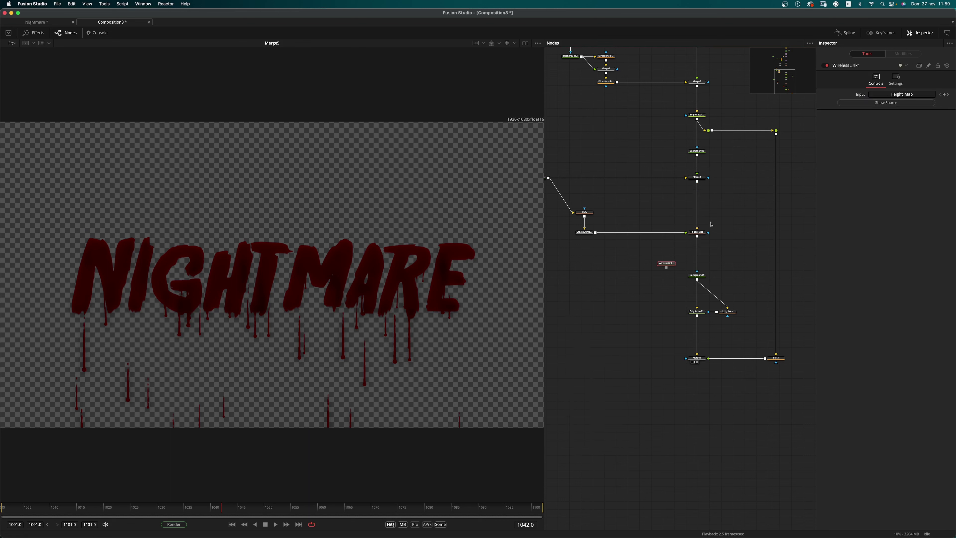
- Place the Wireless Link node below the Multiply Merge and view its output
drag(675, 267, 625, 414)
click(698, 360)
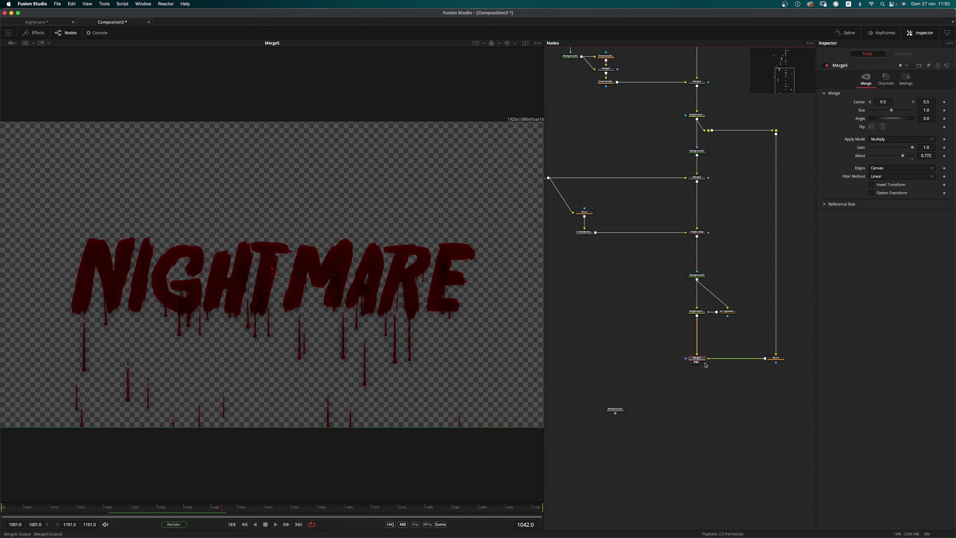
click(611, 414)
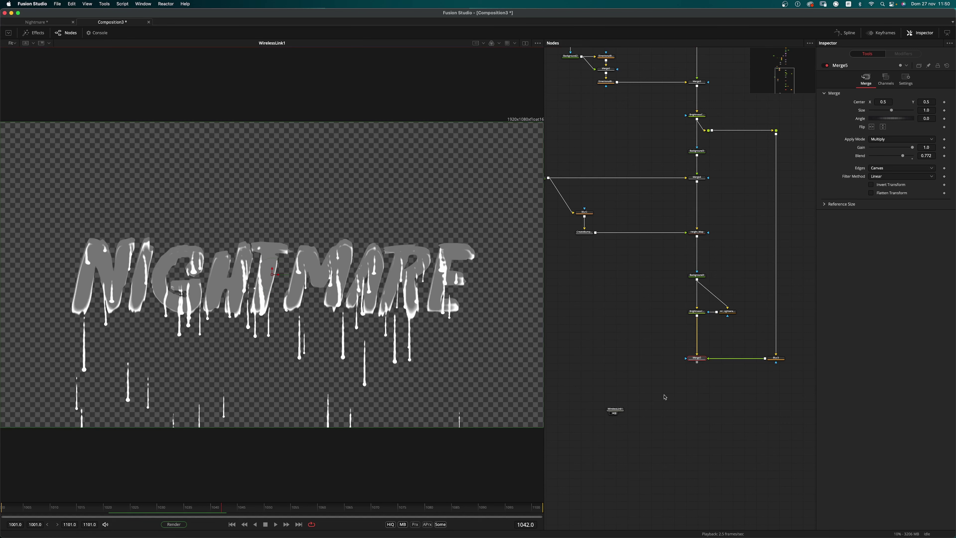
- Add a Brightness Contrast node after the Multiply Merge and mask it with the Wireless Link
key(shift+space)
text(wire)
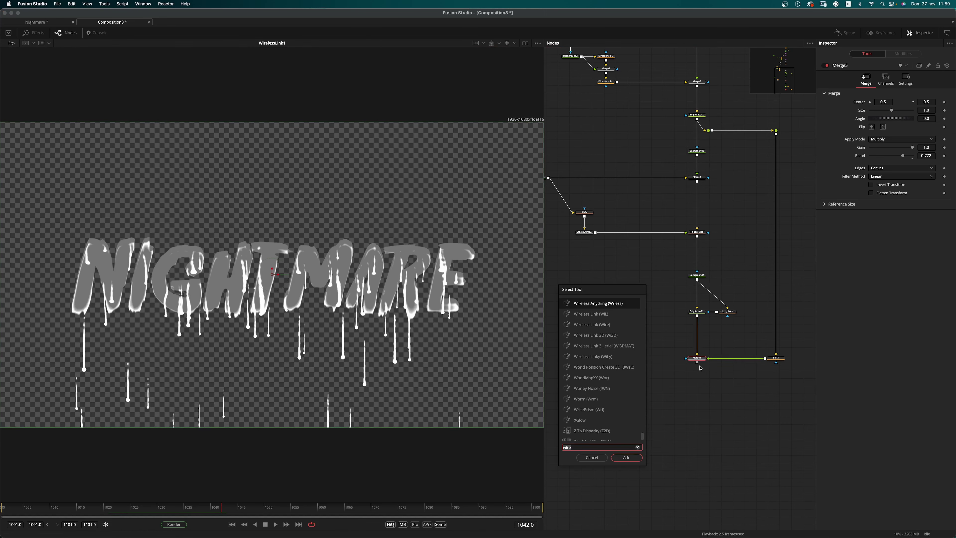
text(bc)
key(Return)
drag(676, 358, 696, 419)
drag(626, 409, 698, 421)
- Move the Wireless Link and its Brightness Contrast node farther below the Merge and line them up
drag(605, 454, 726, 372)
scroll(699, 418, down, 5)
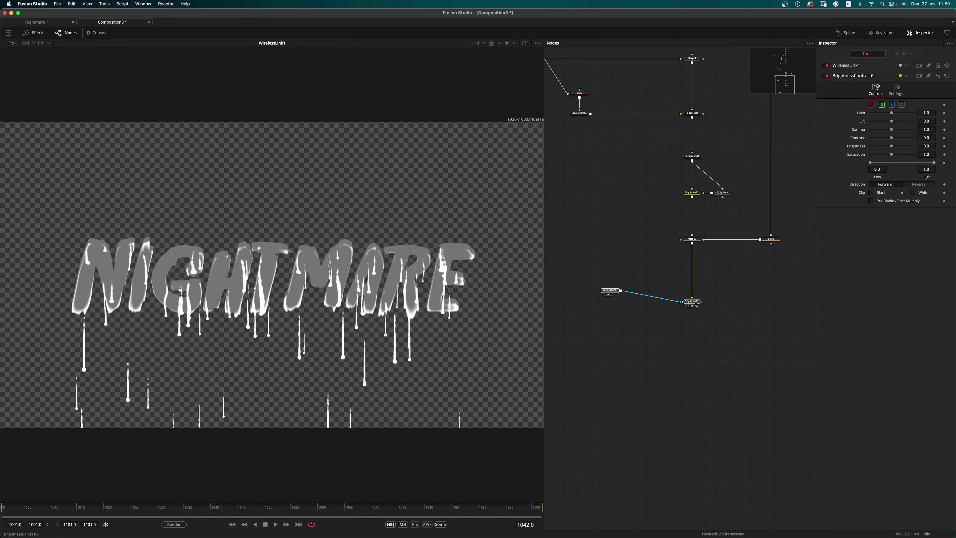
drag(696, 306, 695, 440)
drag(618, 428, 696, 502)
click(696, 438)
scroll(720, 317, down, 5)
click(720, 393)
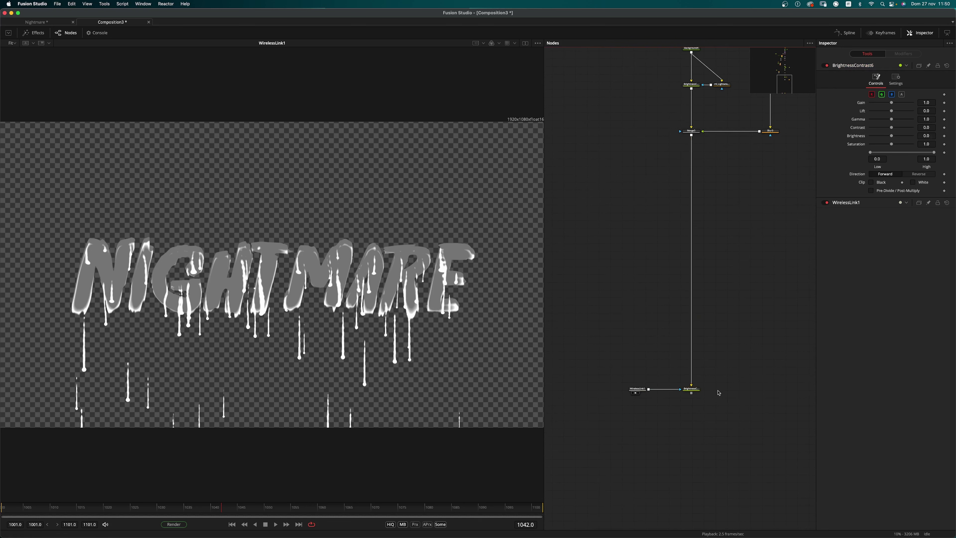
- View the masked Brightness Contrast node's output and enable Multiply by Mask in its settings
click(689, 393)
click(696, 390)
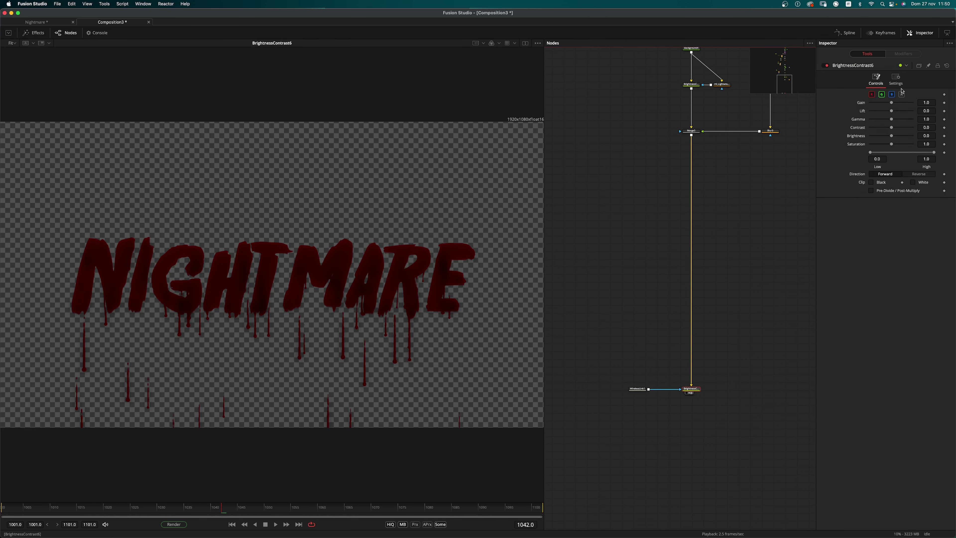
click(896, 79)
click(888, 140)
scroll(747, 324, up, 1)
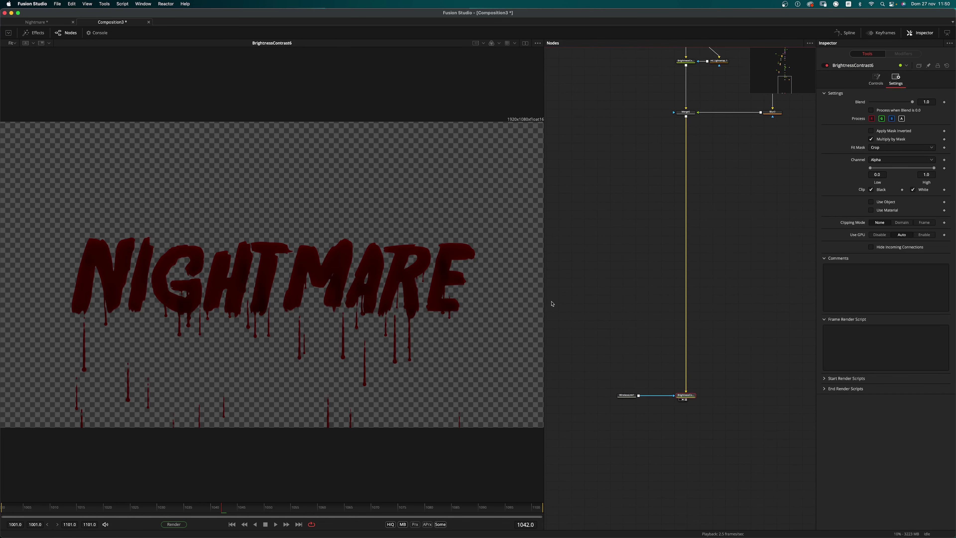
- Play the masked blood title back for a few frames and inspect the lettering and drips up close
scroll(413, 326, up, 3)
scroll(412, 325, down, 1)
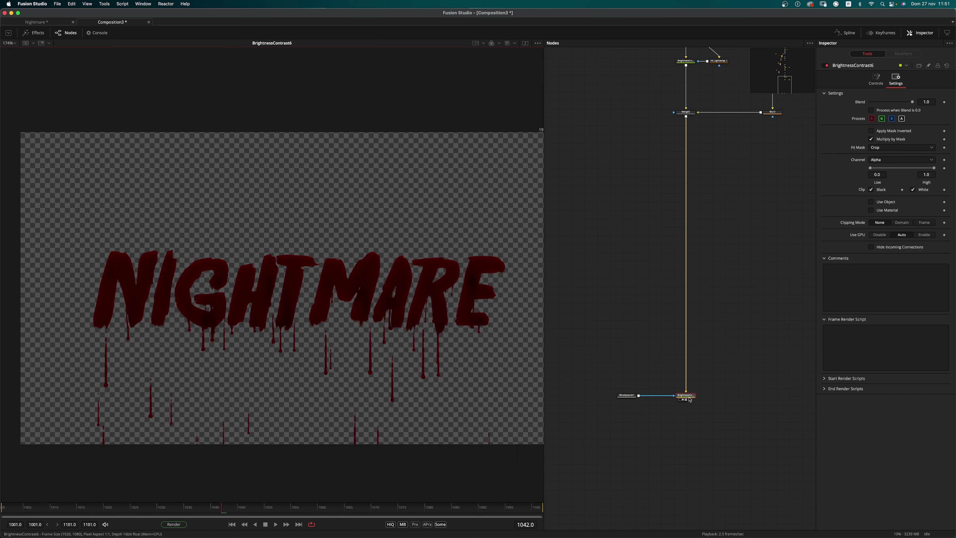
key(space)
key(space)
scroll(294, 290, up, 7)
scroll(293, 297, down, 3)
drag(712, 186, 718, 312)
scroll(713, 283, up, 2)
scroll(718, 312, down, 2)
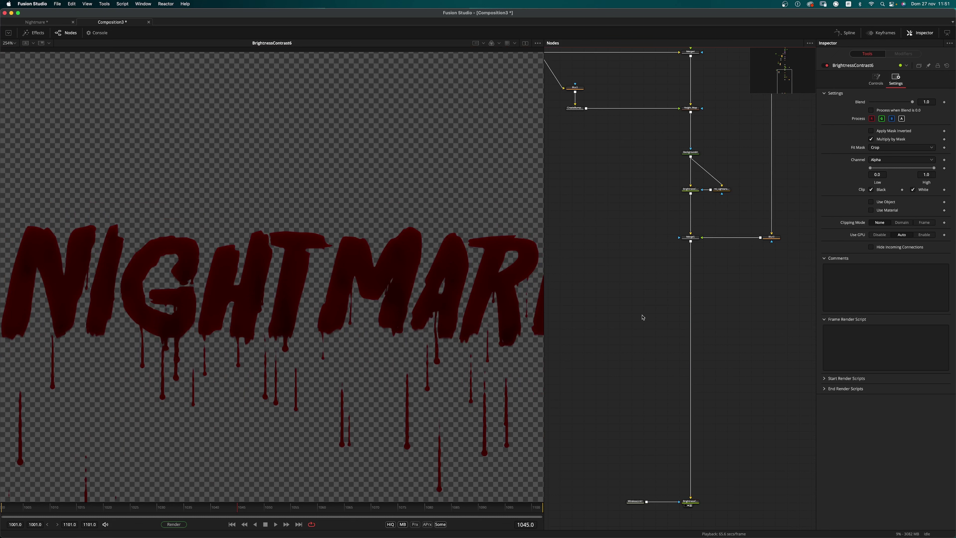
- Add a Blur node beside the main branch and feed it from the Height_Map output
scroll(661, 195, up, 2)
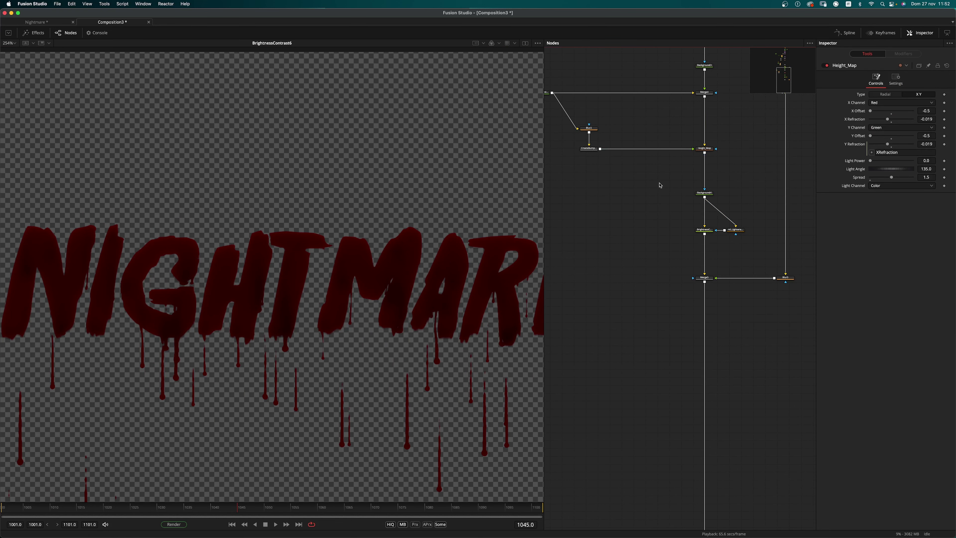
key(shift+space)
text(bright)
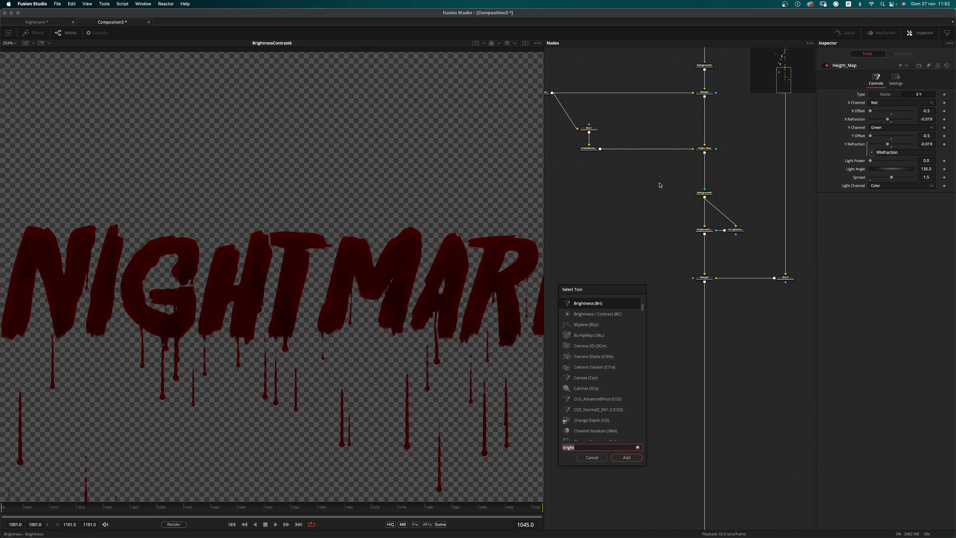
text(blur)
key(Return)
drag(704, 152, 655, 192)
- Add an Erode Dilate node below the new Blur fed by Height_Map
key(shift+space)
key(BackSpace)
key(BackSpace)
key(BackSpace)
key(BackSpace)
text(erode)
key(Return)
drag(649, 216, 653, 214)
- Add a Create Bump Map node after the Erode Dilate node
key(shift+space)
text(cc)
key(BackSpace)
text(rea)
key(Return)
drag(655, 223, 649, 255)
- Add a second Blur node after the Create Bump Map node in the side branch
key(shift+space)
key(BackSpace)
key(BackSpace)
key(BackSpace)
key(BackSpace)
text(blur)
key(Return)
- Finish the side branch with a Brightness Contrast node after the second Blur
key(shift+space)
key(BackSpace)
key(BackSpace)
key(BackSpace)
key(BackSpace)
text(br)
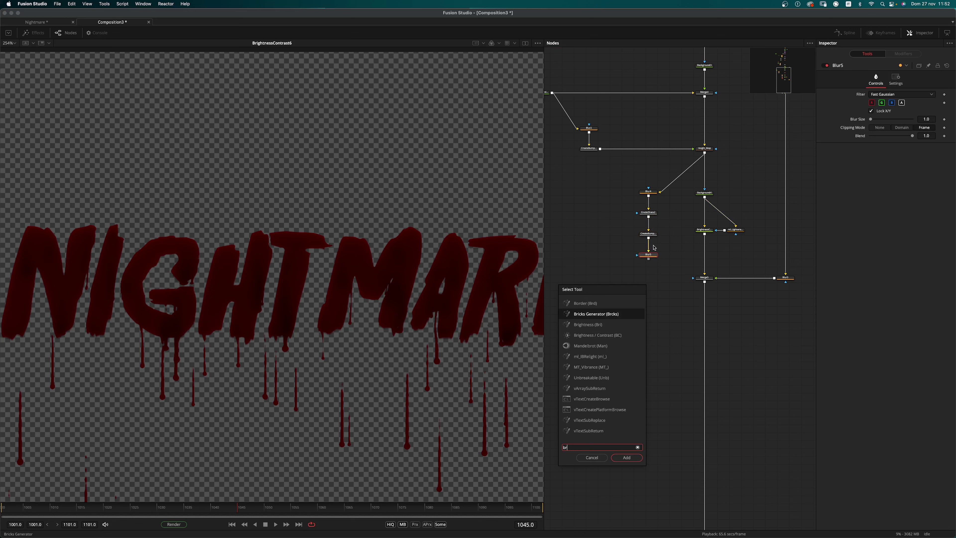
key(Down)
key(Down)
key(Return)
- Add a Channel Booleans node and insert it in the main branch directly after Merge5
key(shift+space)
key(BackSpace)
key(BackSpace)
text(bols)
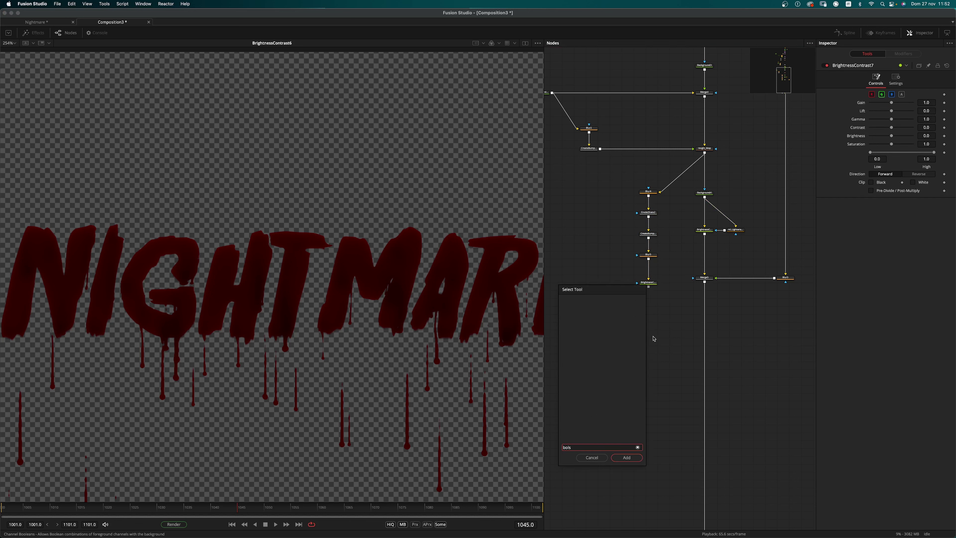
key(Return)
drag(666, 348, 709, 317)
- View the side branch's first Blur and set its blur size to 1.63
drag(635, 194, 629, 255)
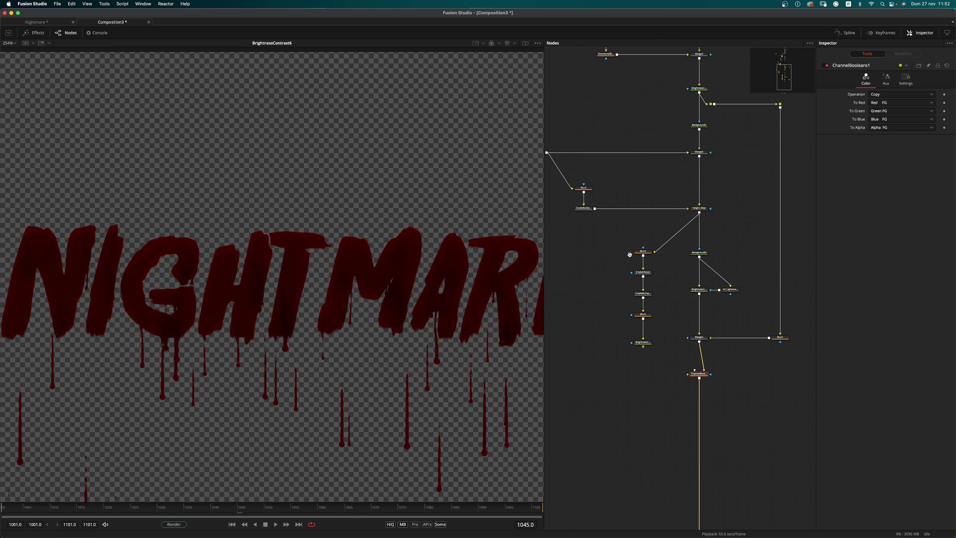
scroll(629, 255, up, 3)
click(649, 251)
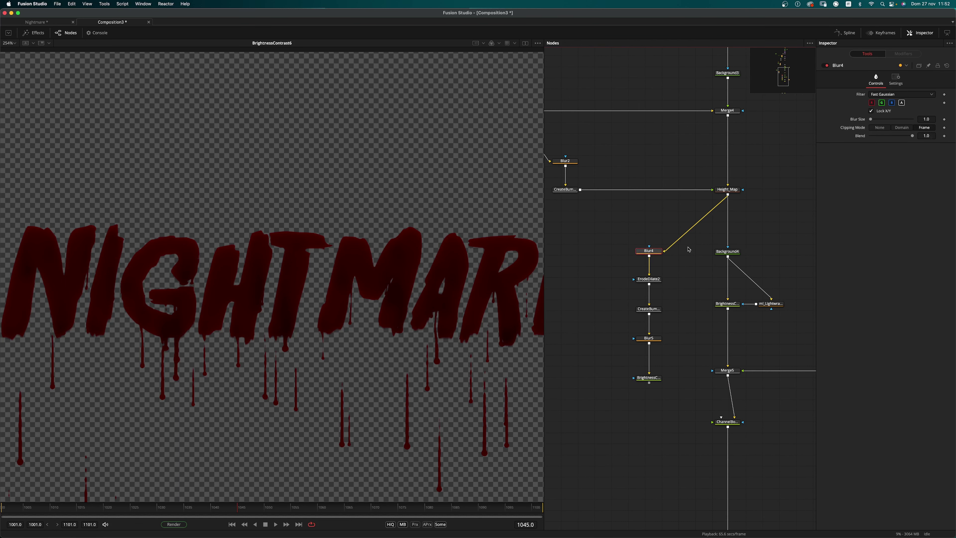
key(1)
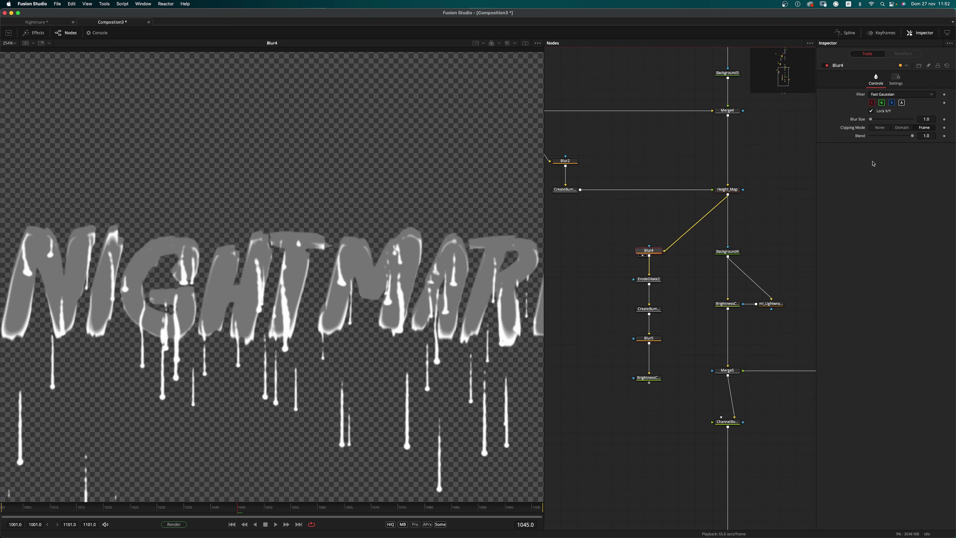
double_click(928, 119)
text(1.63)
key(Tab)
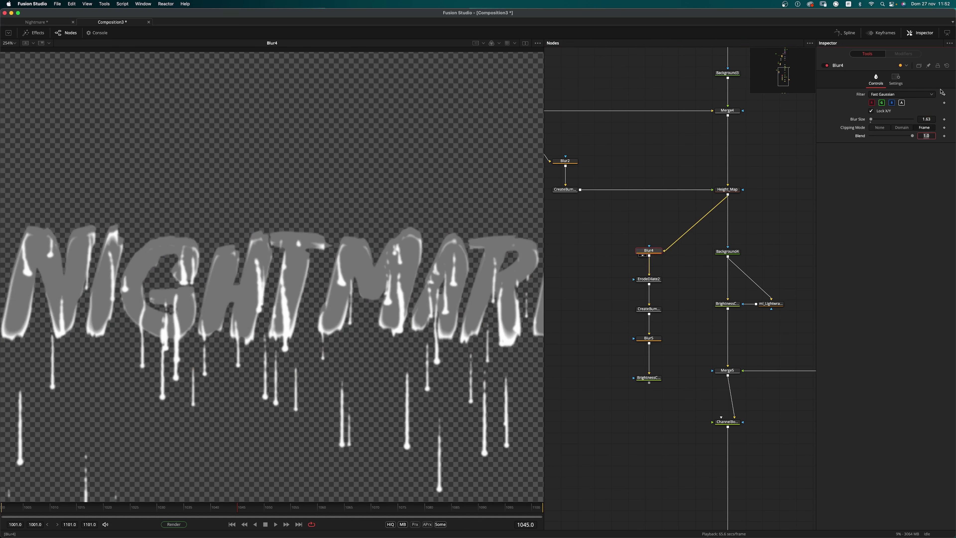
- Set the side branch's Erode Dilate filter to Linear with a slight negative amount
click(658, 279)
click(902, 105)
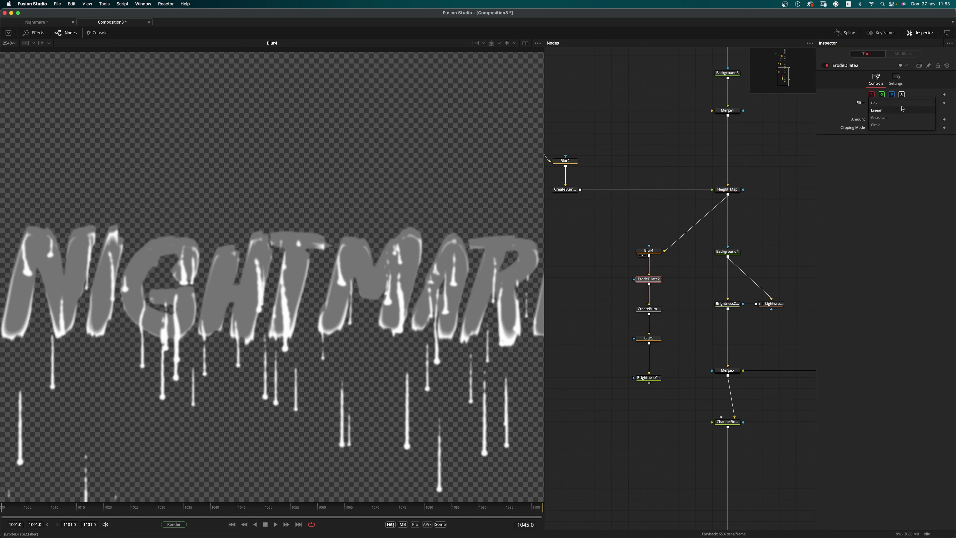
click(903, 111)
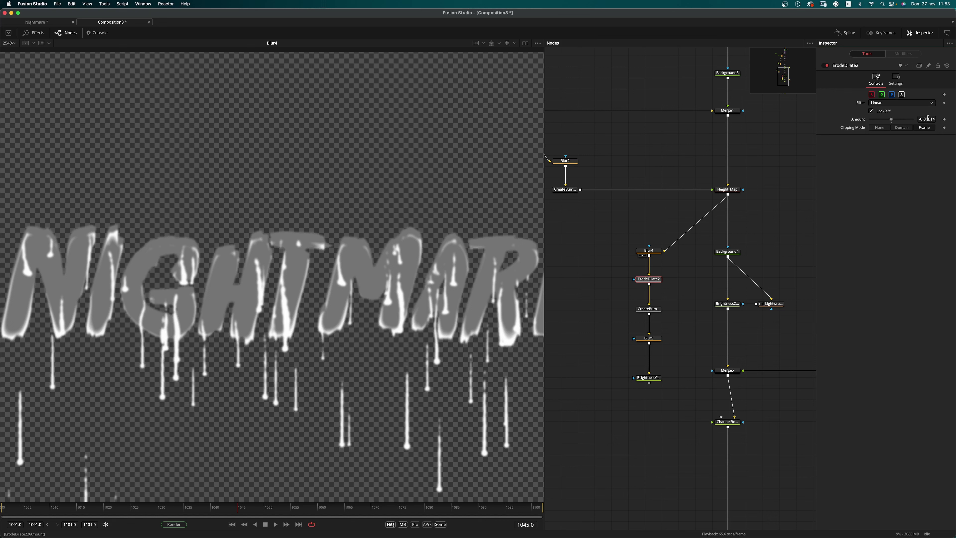
- Set the Create Bump Map height scale to 100 and edit the blur size of the Blur after it
click(648, 308)
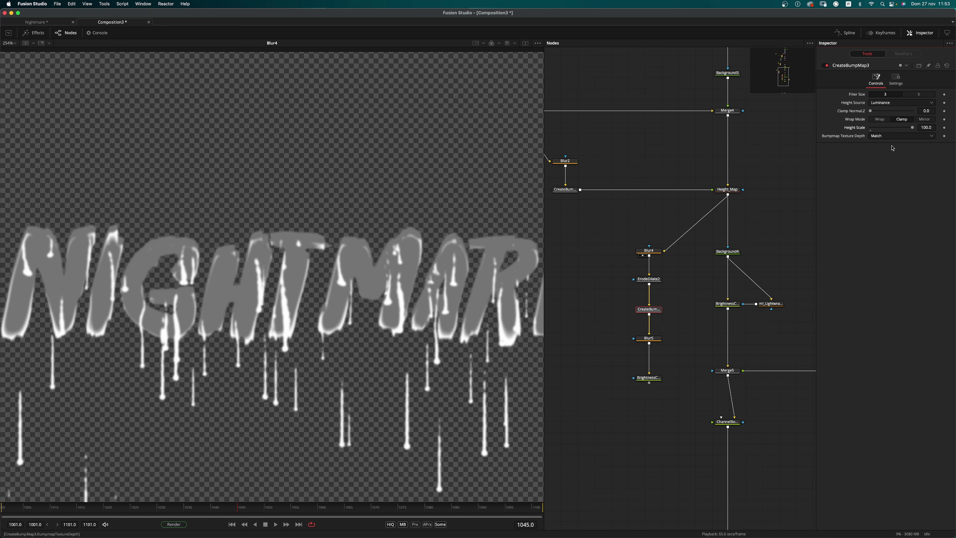
click(658, 341)
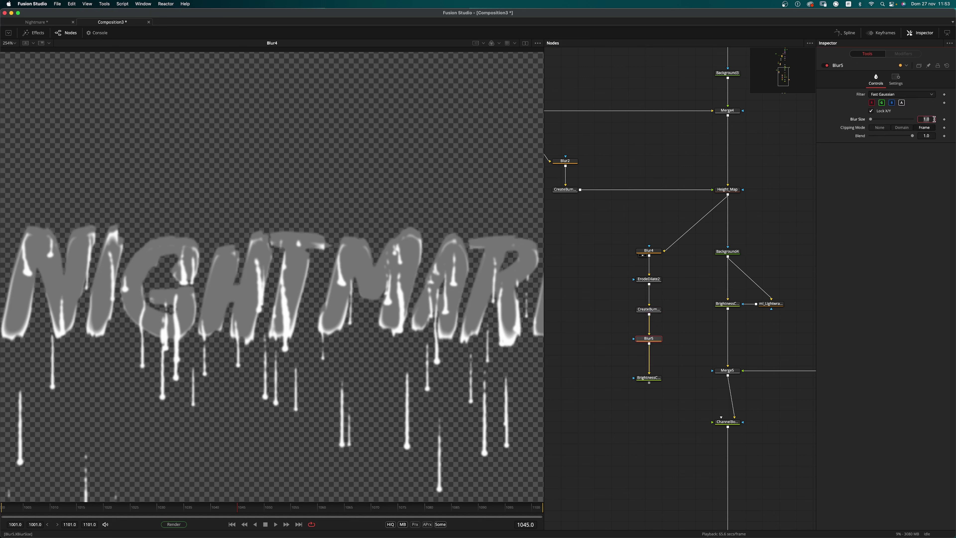
key(Tab)
key(Return)
- Set the side branch's Brightness Contrast brightness to -0.5 and play its output in the viewer
click(653, 376)
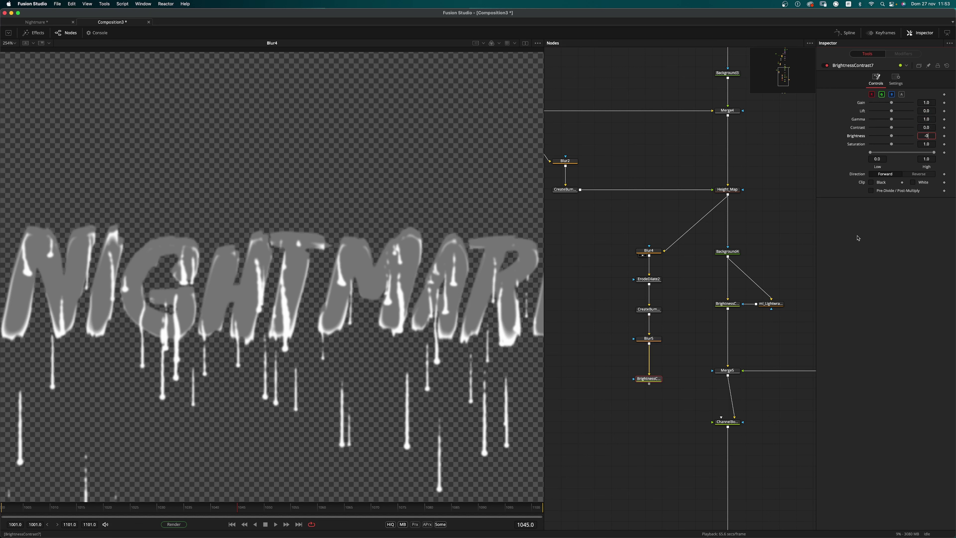
key(Tab)
click(643, 383)
scroll(335, 344, down, 3)
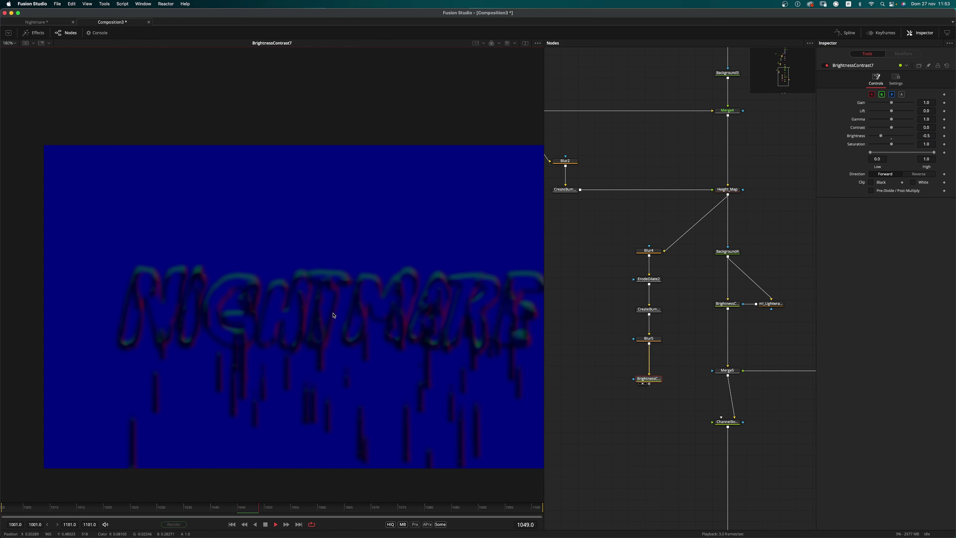
click(662, 436)
- Move the bump map branch level with Channel Booleans and connect its Brightness Contrast output to that node's foreground
drag(669, 352, 630, 333)
drag(611, 364, 686, 402)
drag(646, 378, 615, 275)
click(711, 383)
- Set the red, green, blue and alpha targets of Channel Booleans to Do Nothing
click(696, 405)
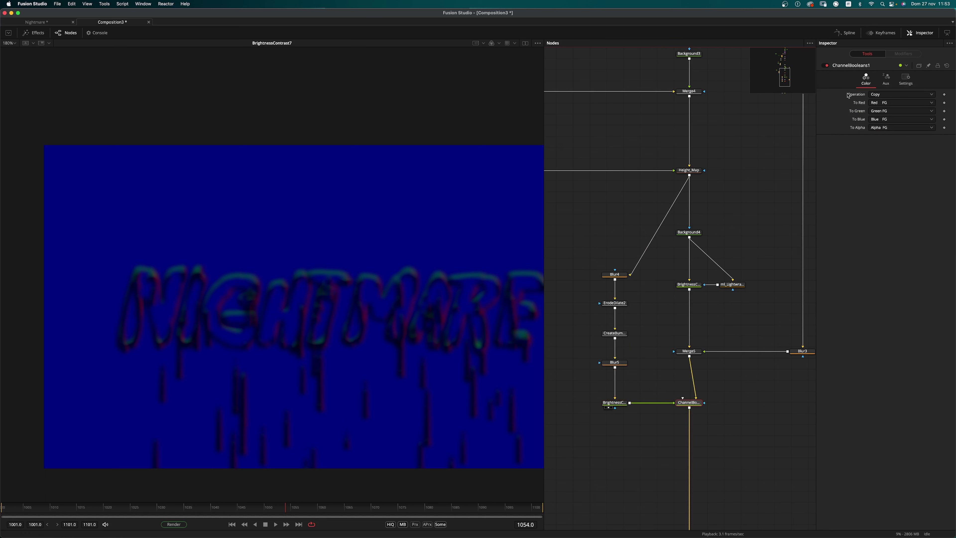
click(899, 104)
click(896, 131)
click(897, 112)
click(897, 132)
click(895, 120)
click(896, 132)
click(897, 128)
click(896, 132)
- Enable extra channels in Channel Booleans and map the X, Y and Z normals to Red FG, Green FG and Blue FG
click(886, 79)
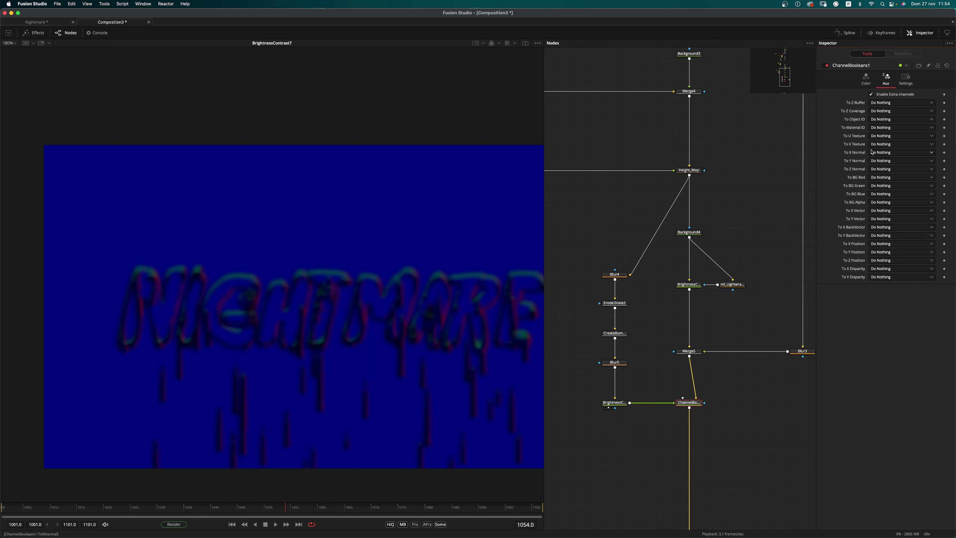
click(887, 155)
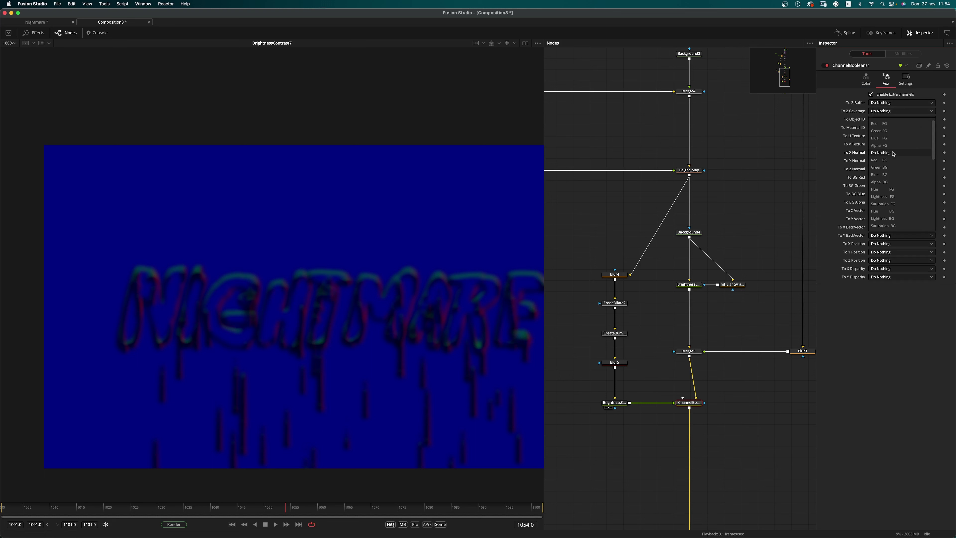
click(894, 125)
click(892, 162)
click(891, 140)
click(891, 170)
click(889, 155)
- View Channel Booleans and check its Normals channel, switching the viewer back to Color
drag(689, 402, 540, 405)
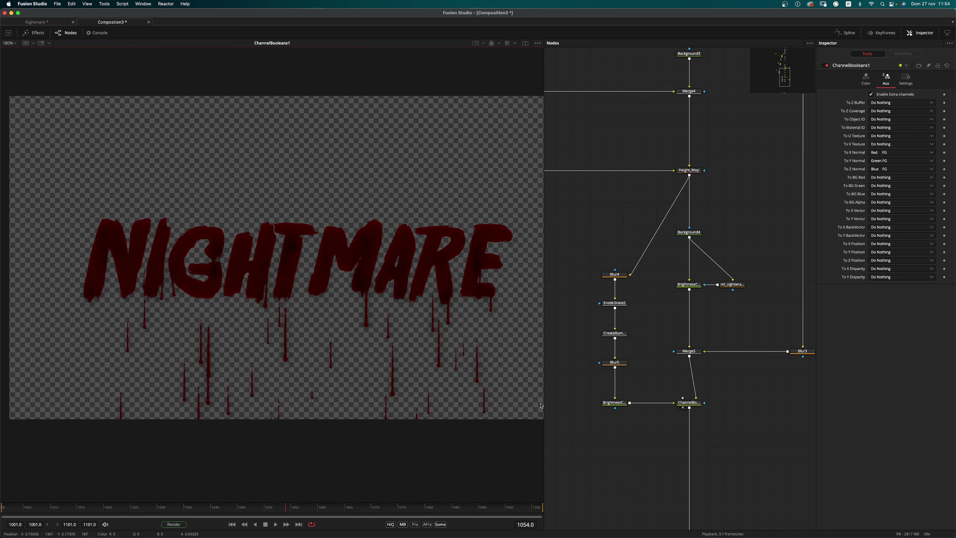
click(500, 43)
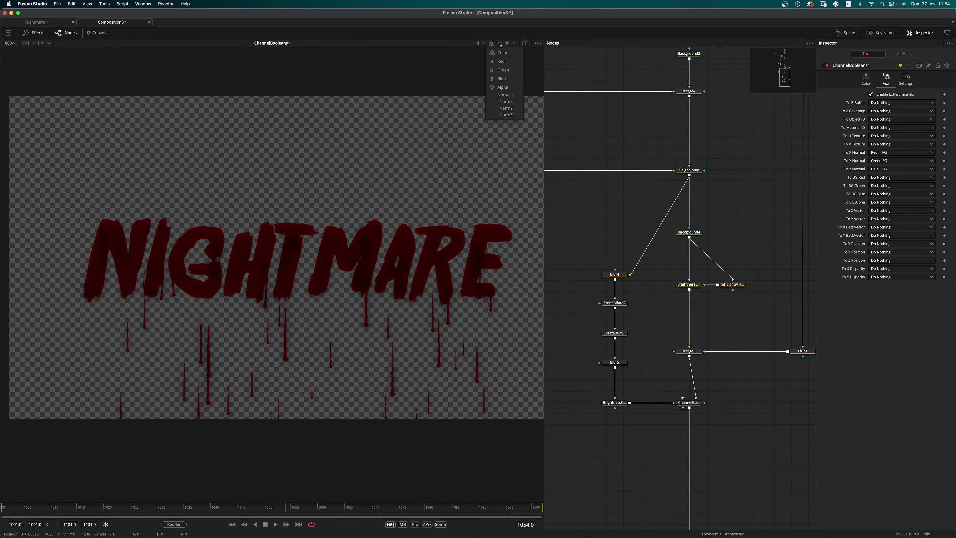
click(506, 95)
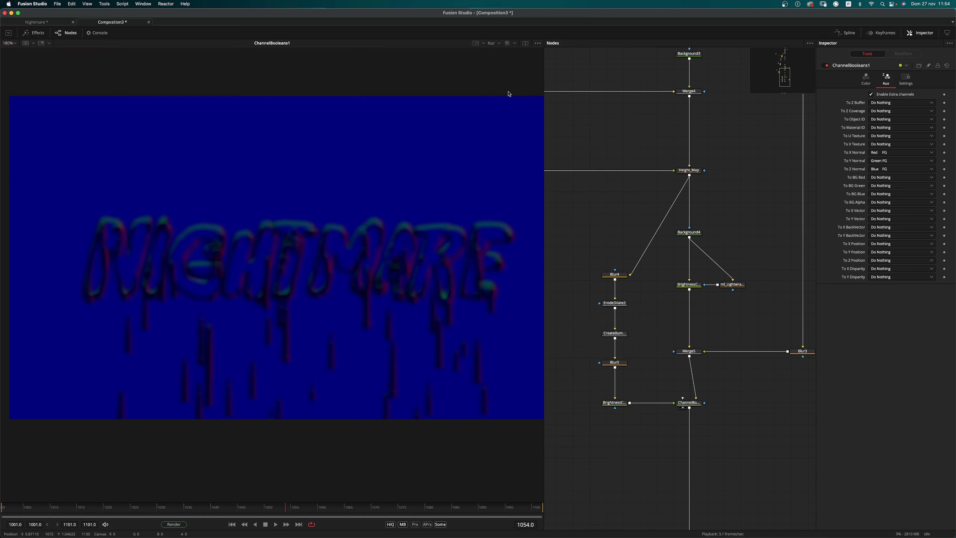
click(500, 44)
click(502, 53)
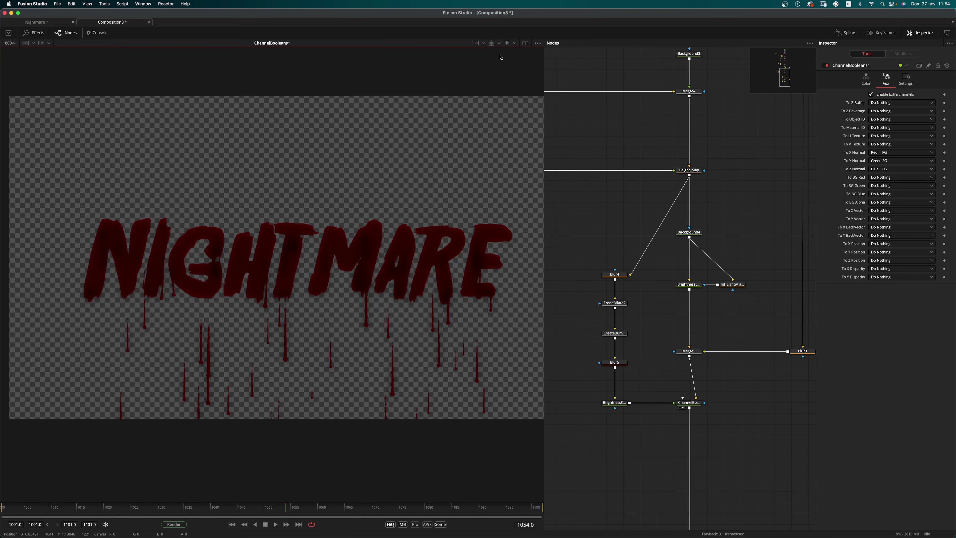
- Add a Shader node after Channel Booleans in the main branch and view its output
scroll(707, 341, down, 4)
scroll(707, 342, right, 2)
scroll(707, 341, down, 3)
scroll(707, 342, left, 1)
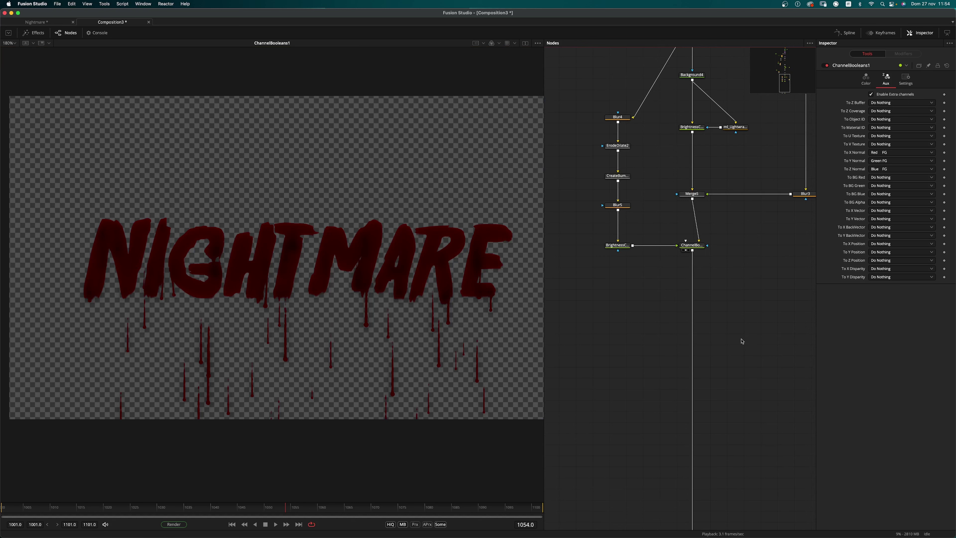
key(shift+space)
text(bol)
key(BackSpace)
key(BackSpace)
key(BackSpace)
text(s)
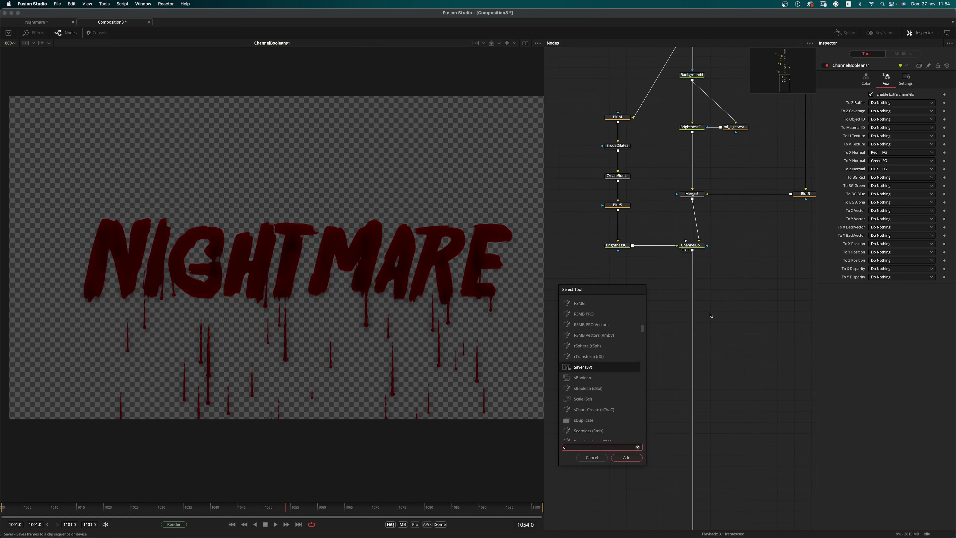
text(hader)
key(Return)
mouse_move(748, 340)
mouse_down()
mouse_move(690, 329)
mouse_move(700, 328)
mouse_up()
key(1)
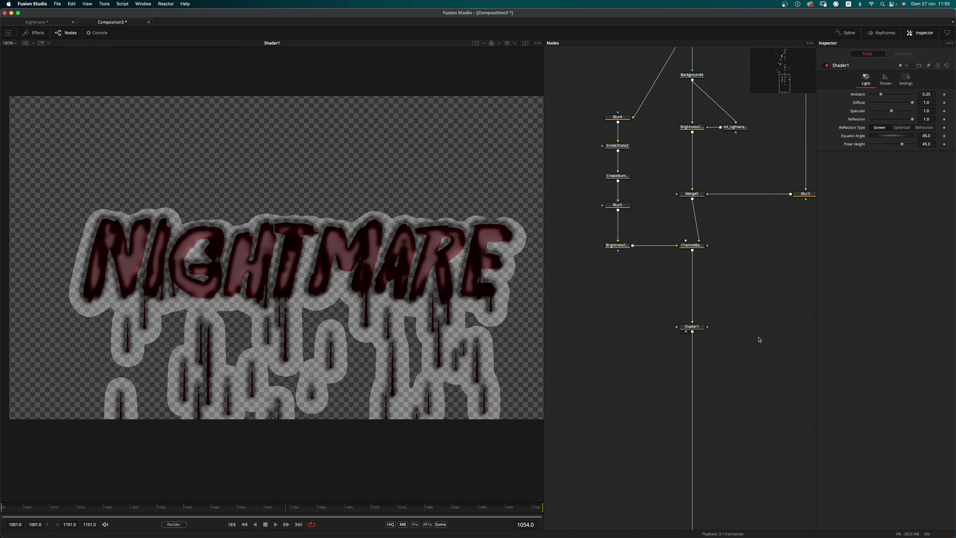
- Paste the copied industrial pipe HDR loader with its two Transform nodes beside the Shader and view the HDR image
key(super+v)
scroll(768, 324, down, 2)
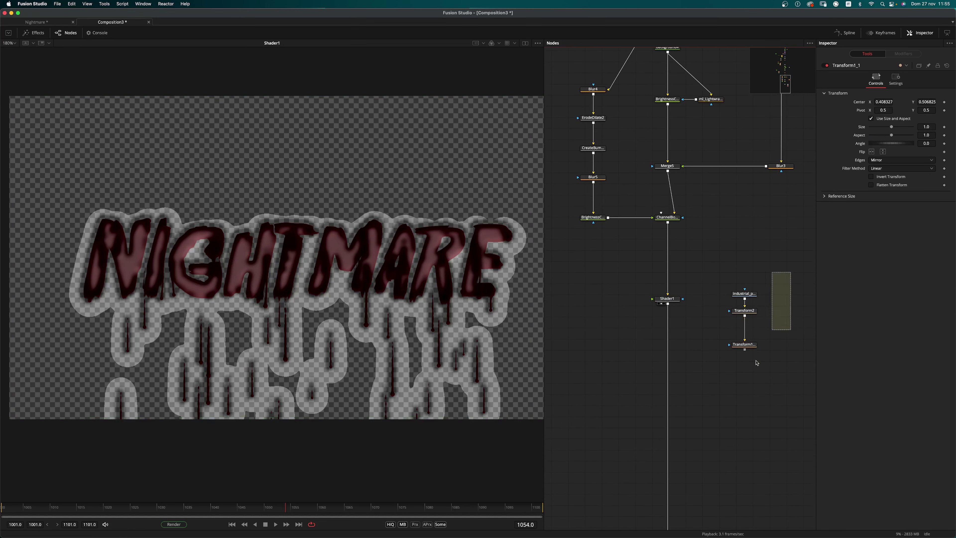
drag(754, 294, 464, 308)
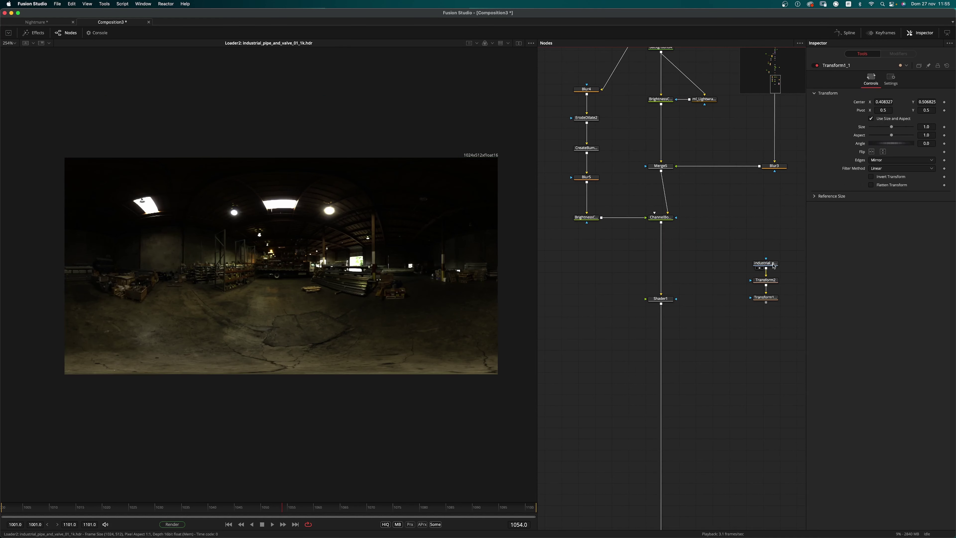
click(774, 265)
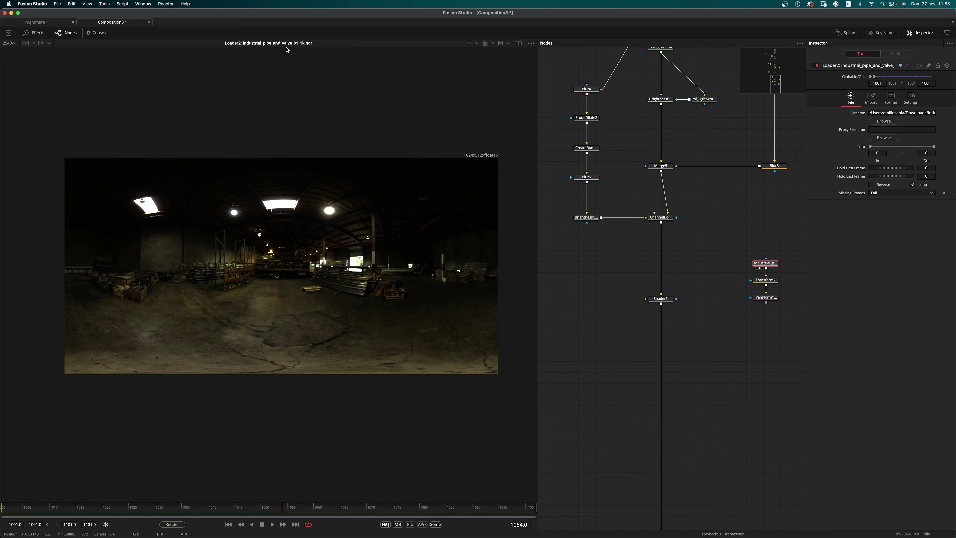
- Connect the last HDR Transform to the Shader as its Environment Reflection Map and view the Shader
click(660, 298)
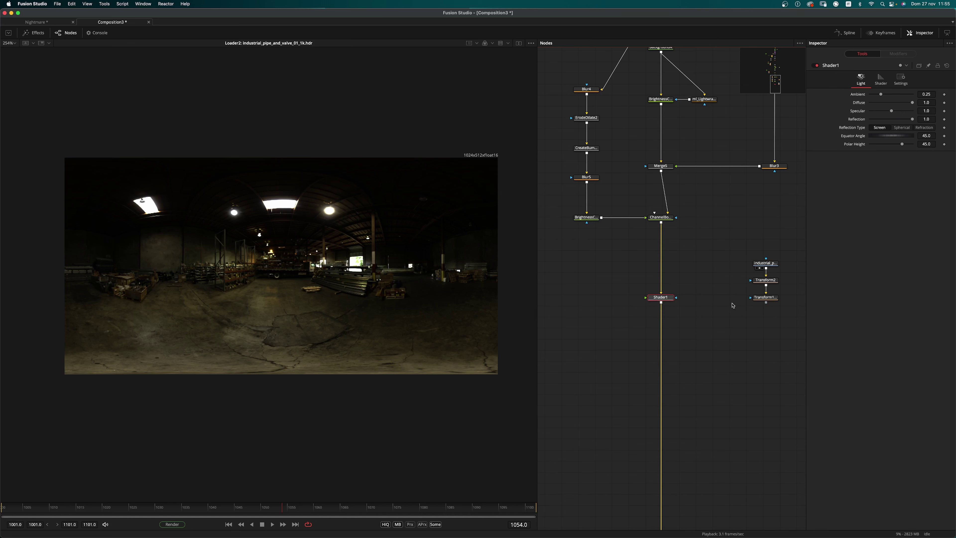
drag(766, 303, 667, 299)
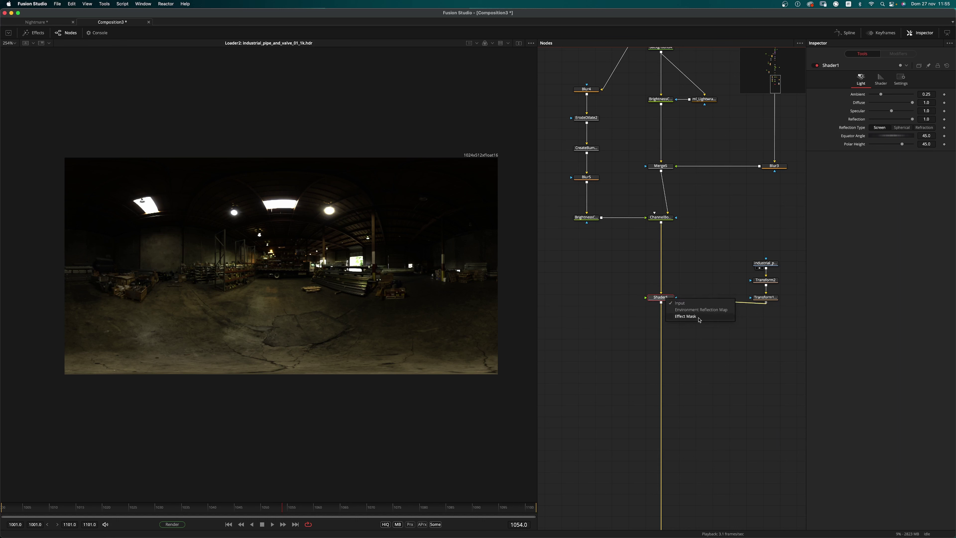
click(716, 311)
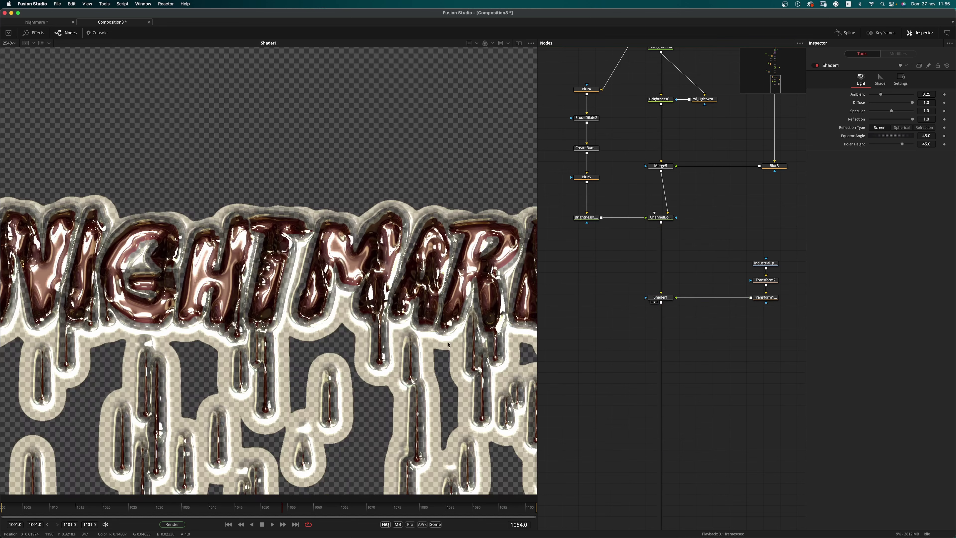
key(1)
- Set the Shader's diffuse, specular and reflection to 0 and its ambient to 1.0
scroll(318, 229, down, 3)
scroll(697, 169, up, 3)
drag(913, 103, 862, 103)
drag(891, 111, 906, 94)
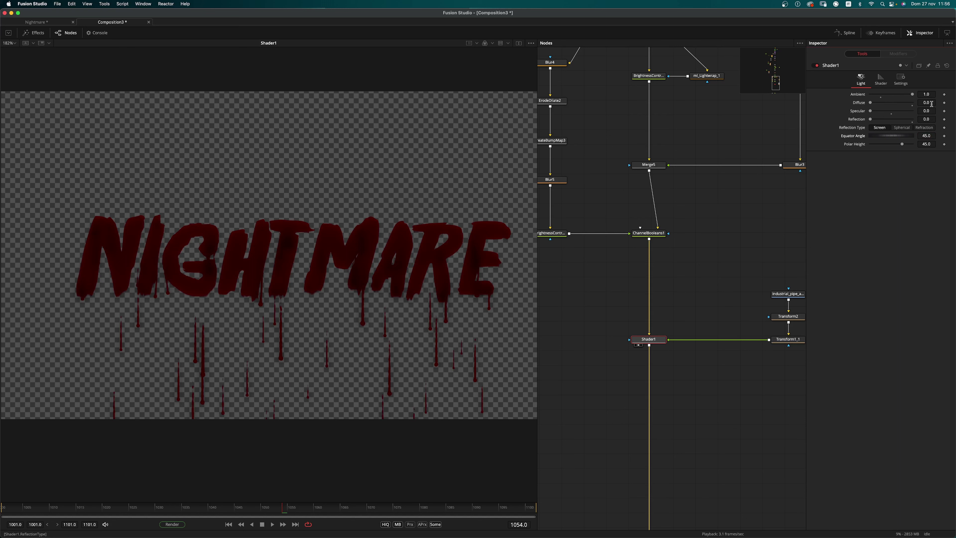
- Set the Shader's equator angle to -85, polar height to 35, reflection to 0.0236, specular to 0.1158 and diffuse to 0.346
double_click(932, 136)
text(-85)
key(Tab)
key(Tab)
drag(871, 119, 882, 120)
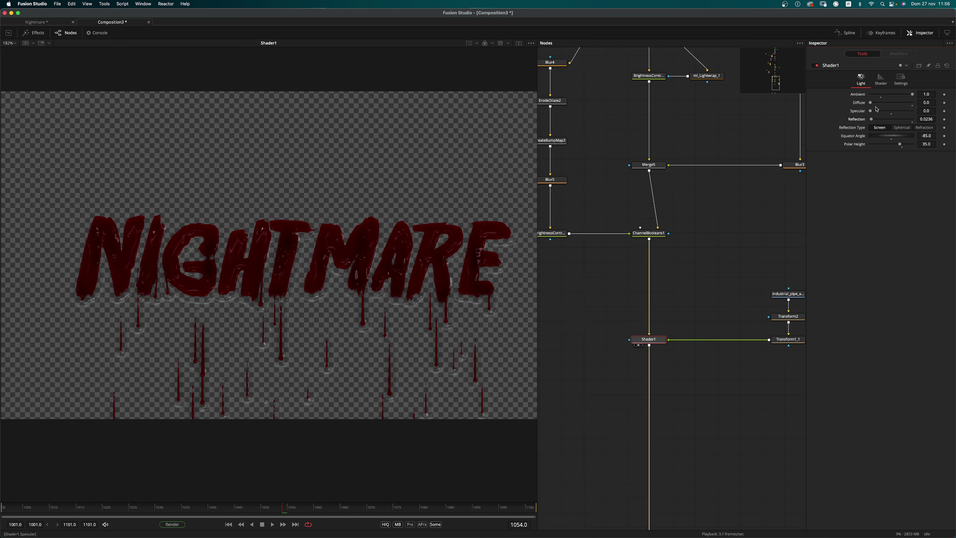
drag(872, 112, 880, 113)
drag(872, 104, 887, 104)
- View the final Brightness Contrast node below the Shader and play the animation from the first frame
scroll(703, 380, down, 10)
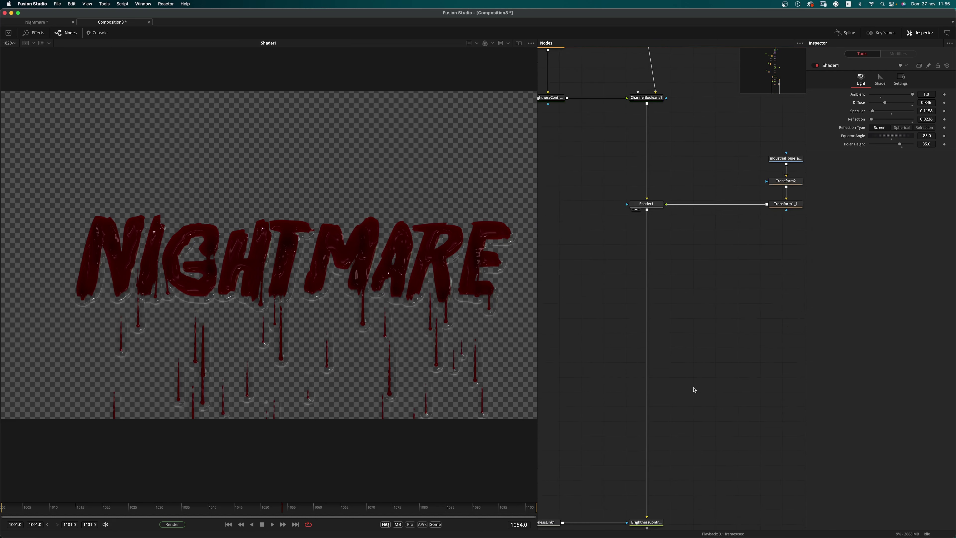
key(1)
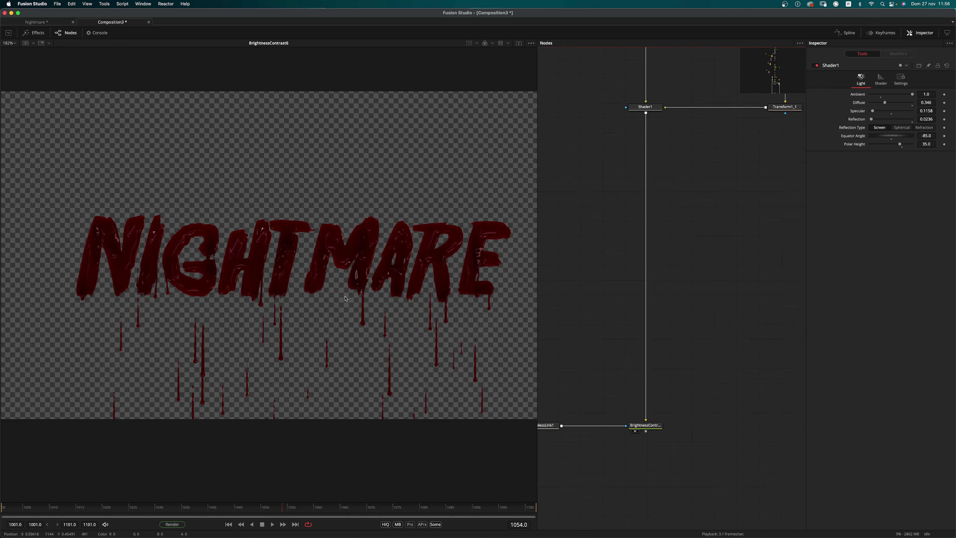
click(488, 43)
click(229, 524)
key(space)
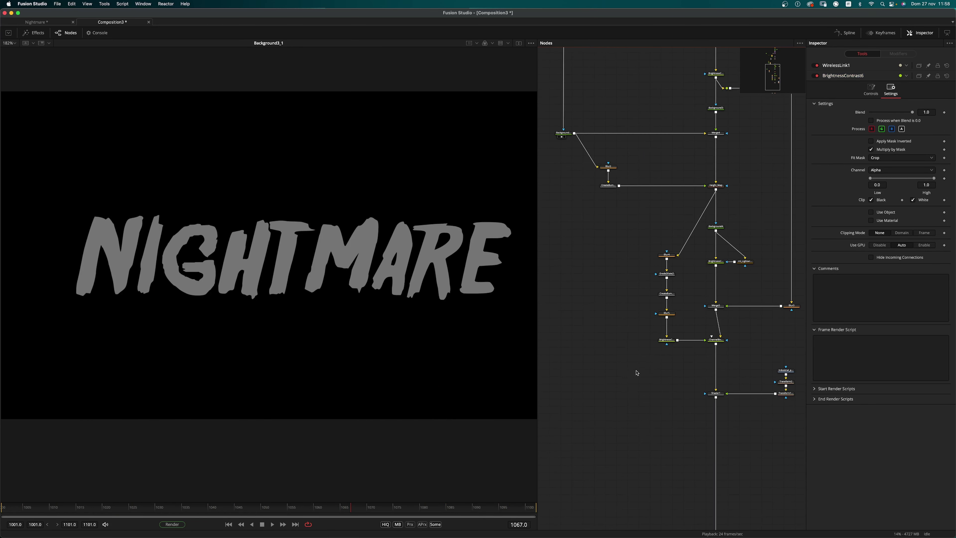
- Add a second Wireless Link node in the empty area beside the Shader branch
scroll(634, 367, down, 3)
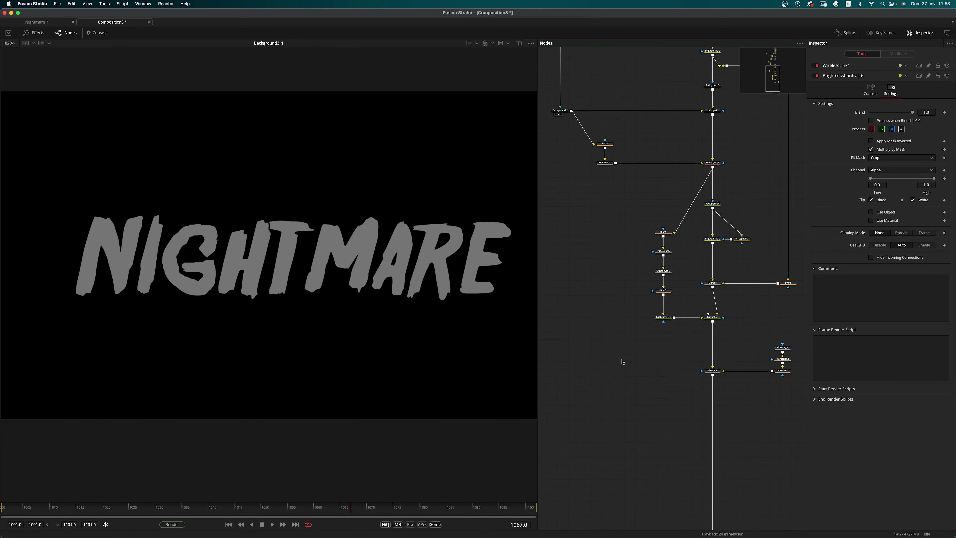
key(shift+space)
text(wir)
key(Down)
key(Down)
key(Return)
- View Background4, assign it as the new Wireless Link's input, and place the link beside the Shader's output
scroll(758, 164, up, 3)
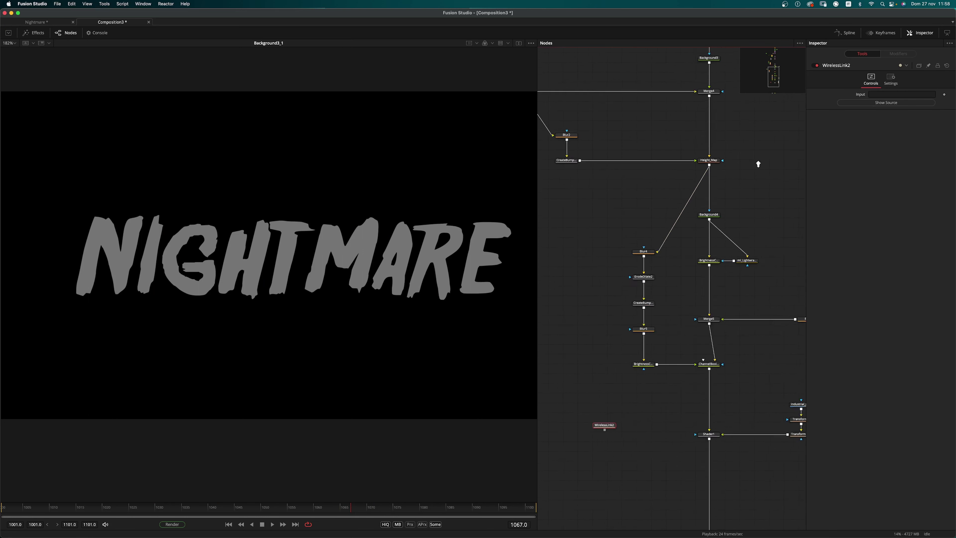
scroll(758, 164, up, 1)
drag(710, 224, 481, 211)
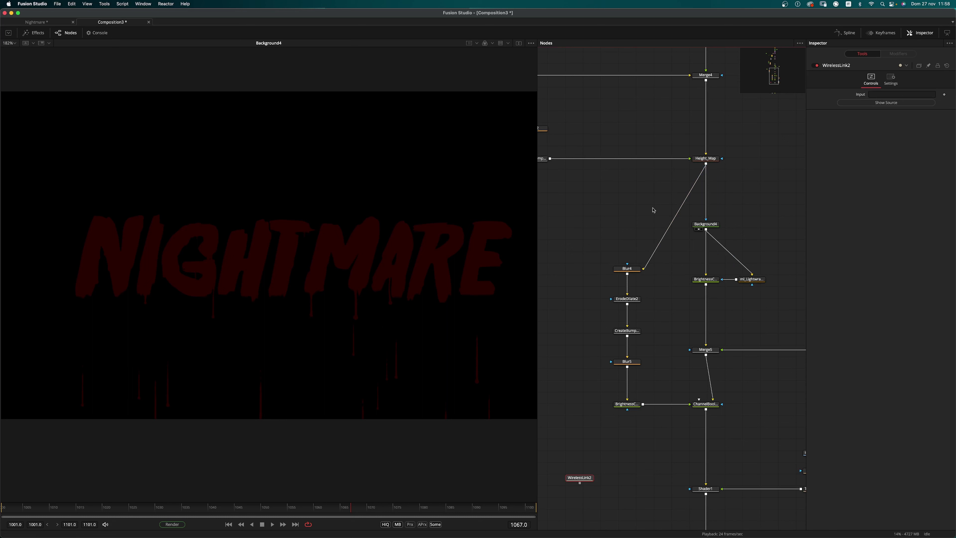
drag(711, 225, 900, 93)
scroll(696, 255, down, 5)
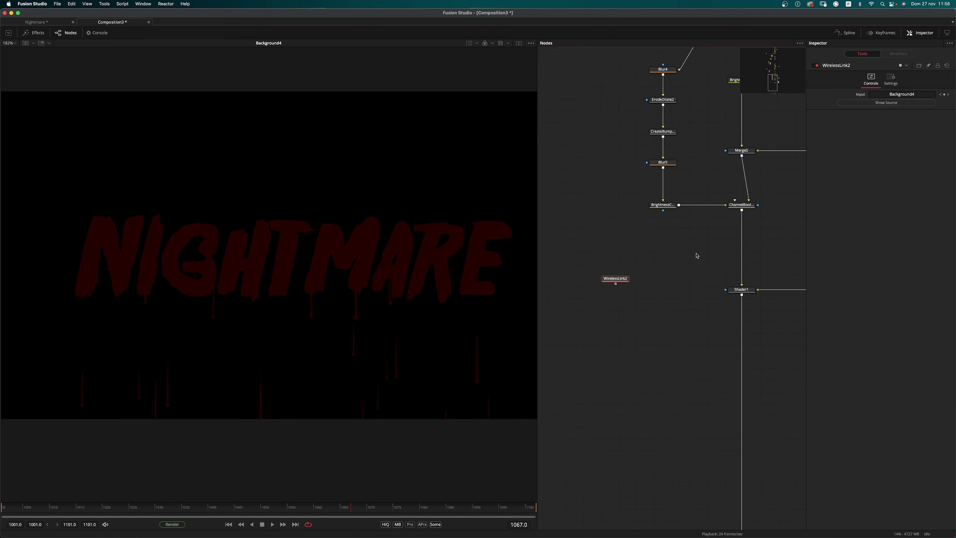
scroll(697, 255, down, 4)
drag(618, 216, 647, 264)
drag(646, 292, 606, 293)
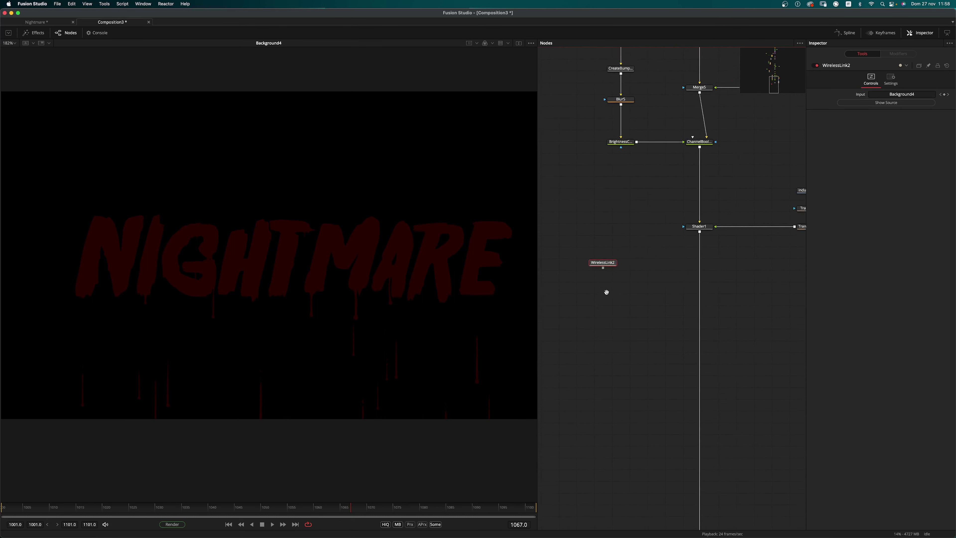
- Add a Blur node fed by the new Wireless Link and align it directly below
scroll(607, 292, down, 2)
key(shift+space)
text(wir)
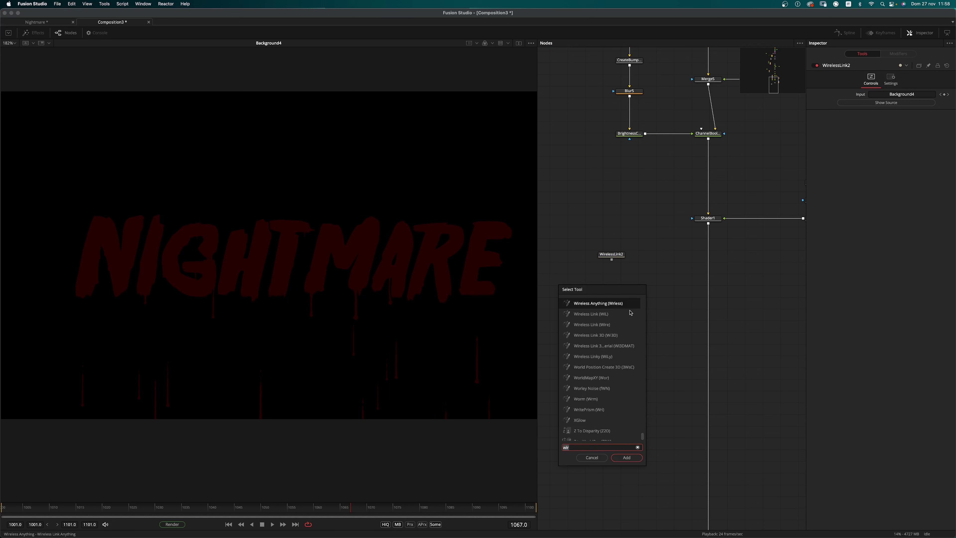
key(BackSpace)
key(BackSpace)
key(BackSpace)
text(blur)
key(Return)
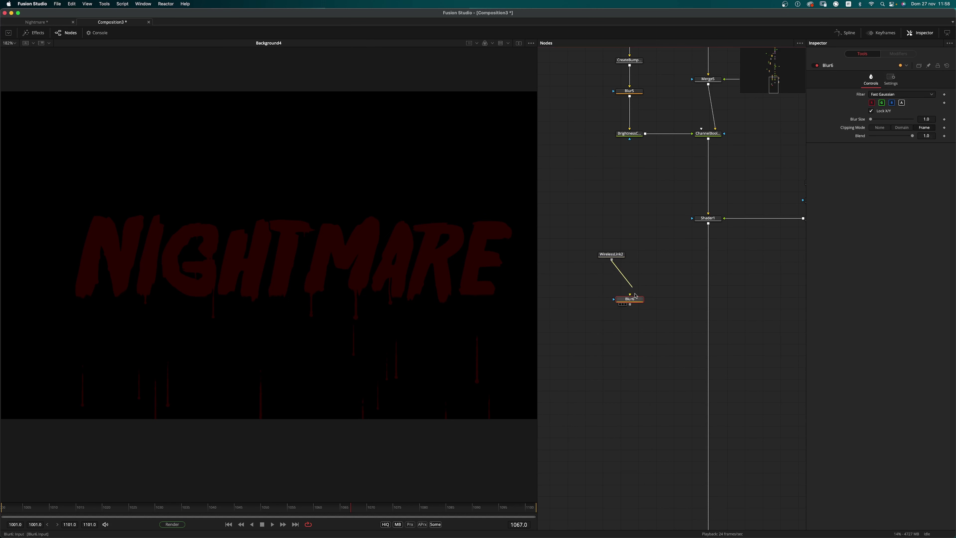
drag(636, 301, 618, 288)
- Append Erode/Dilate and Create Bump Map nodes after the new Blur
key(shift+space)
text(erode)
key(Return)
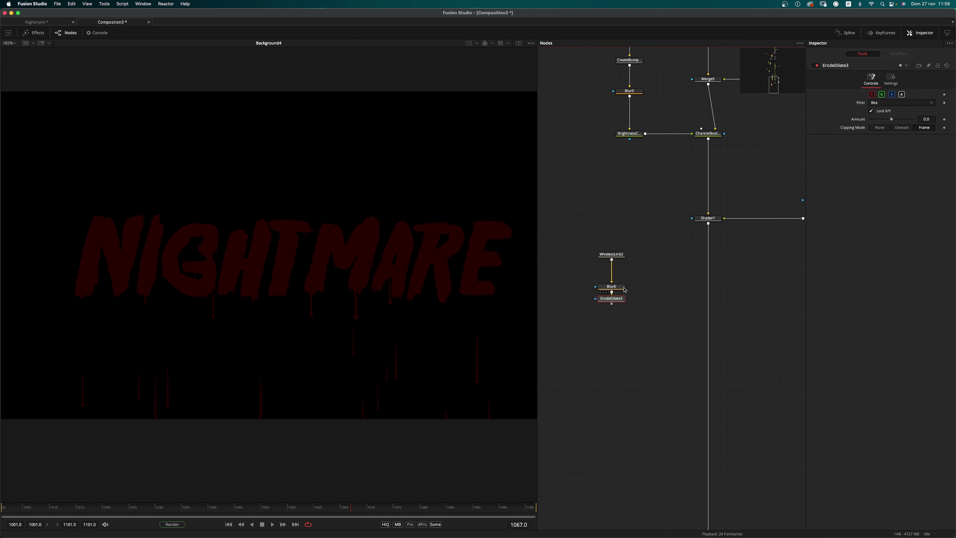
key(shift+space)
text(cre)
key(Return)
- Add another Blur after the new Create Bump Map and place it farther below
key(shift+space)
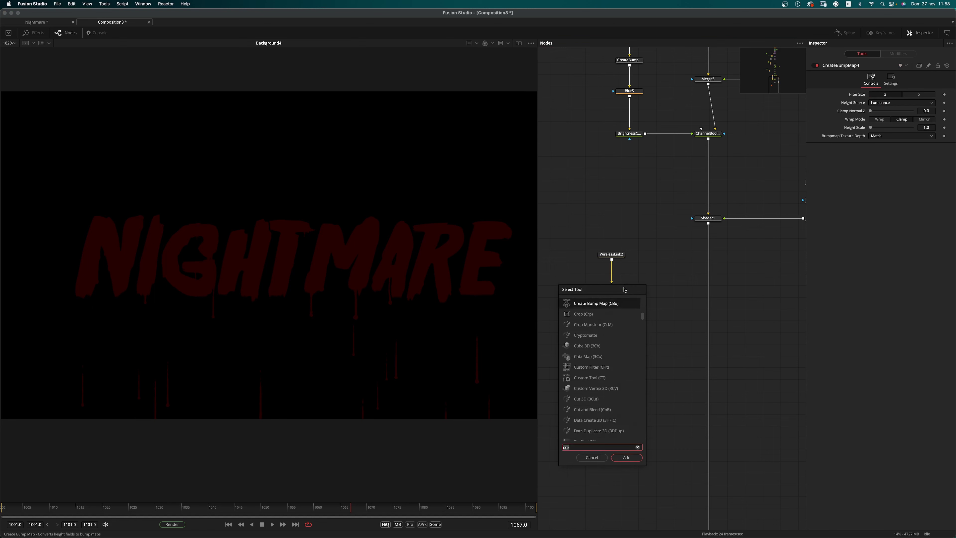
key(Escape)
key(shift+space)
text(blur)
key(Return)
drag(617, 322, 618, 345)
- Duplicate the upper Brightness Contrast and Channel Booleans pair and insert the copied Channel Booleans into the main branch below the Shader
drag(596, 163, 739, 130)
key(super+c)
click(631, 403)
key(super+v)
drag(628, 414, 606, 396)
drag(696, 395, 715, 390)
- Connect the last Blur to the copied Brightness Contrast and open the copied Channel Booleans' auxiliary channel settings
click(619, 364)
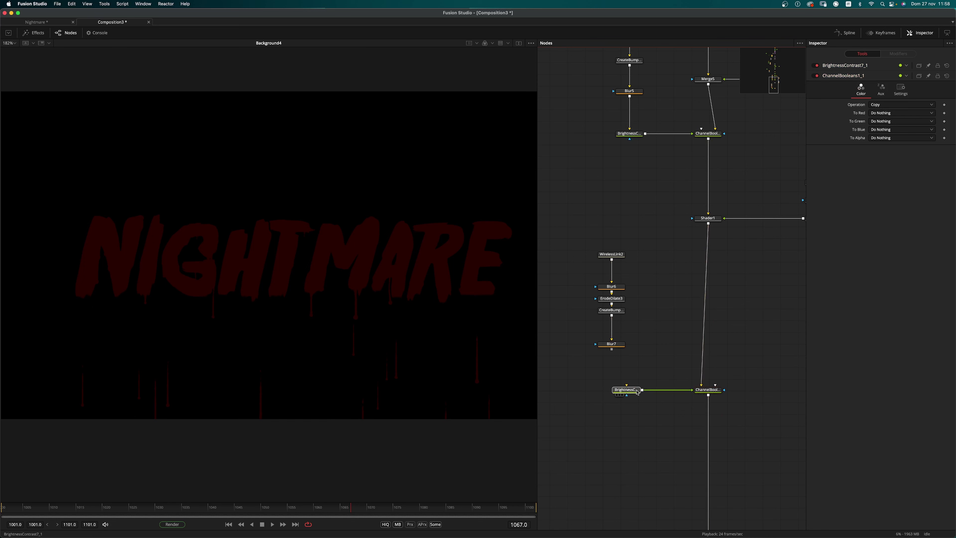
drag(637, 392, 622, 390)
drag(612, 350, 611, 388)
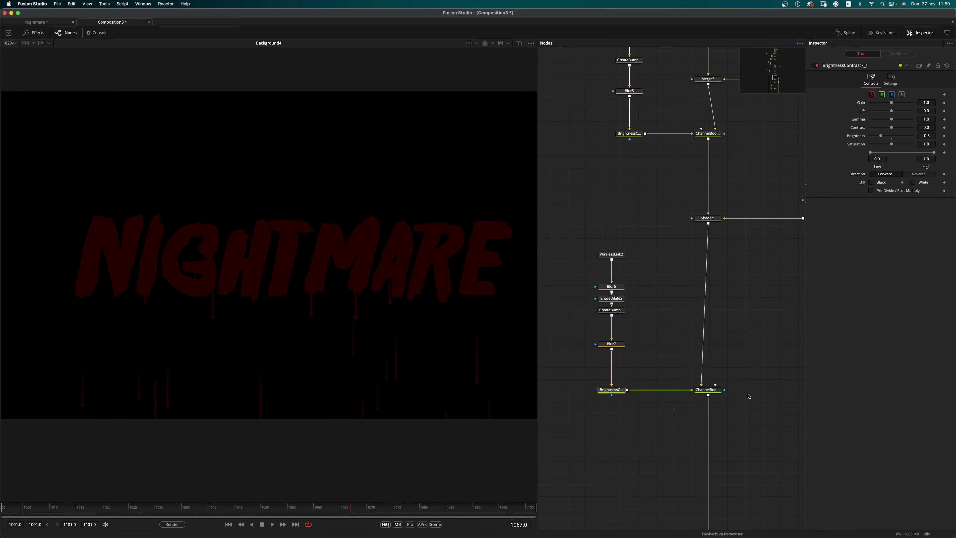
click(713, 390)
click(881, 79)
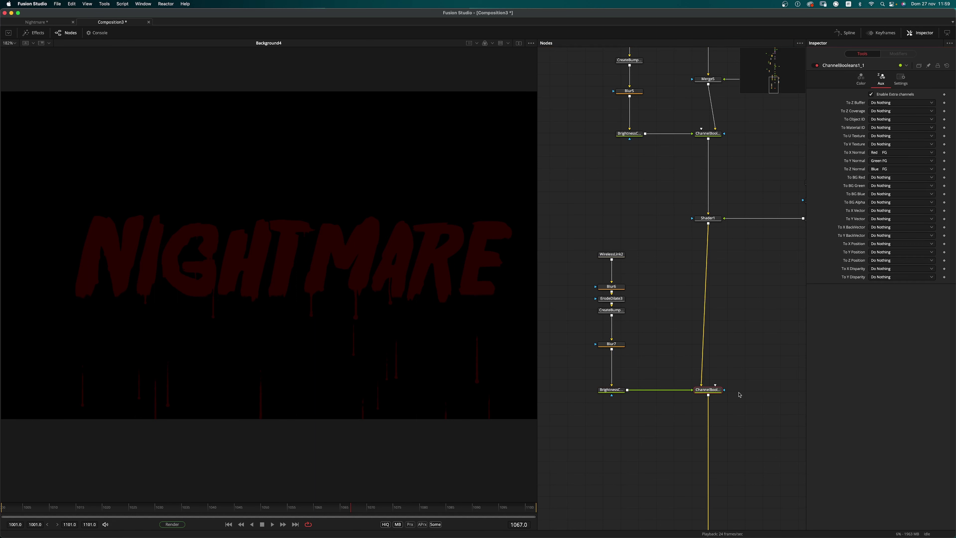
- Delete the Erode/Dilate node from the new branch and space its Blur and Create Bump Map nodes evenly
drag(611, 310, 611, 320)
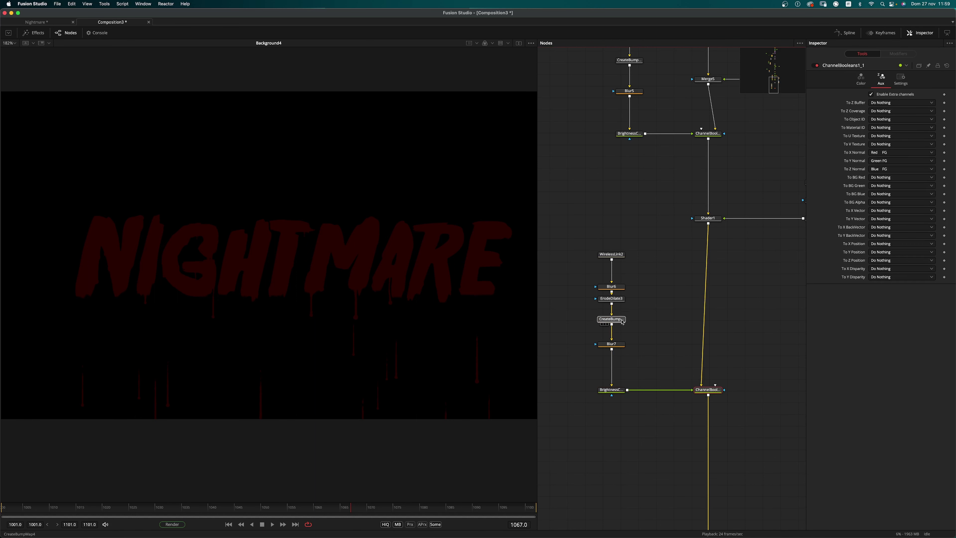
drag(612, 287, 611, 280)
click(620, 299)
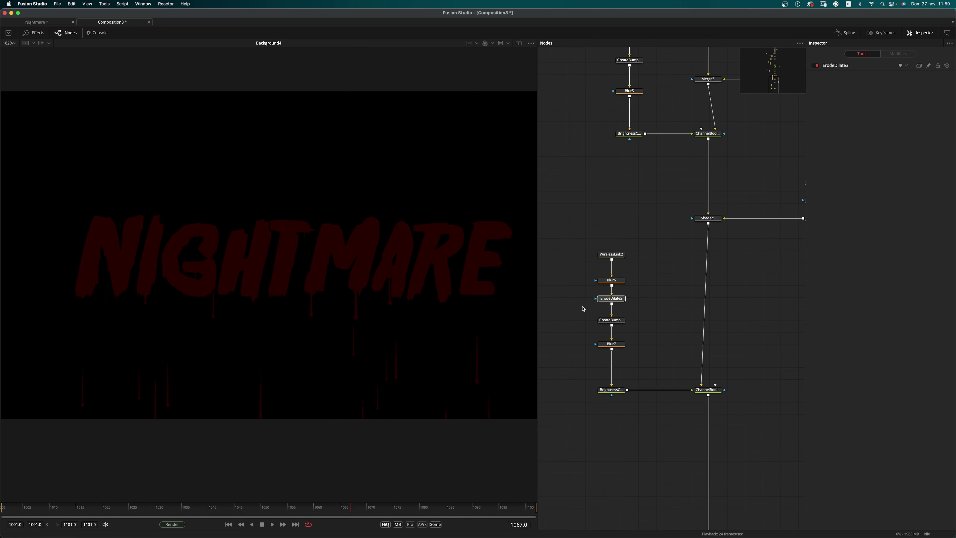
key(Delete)
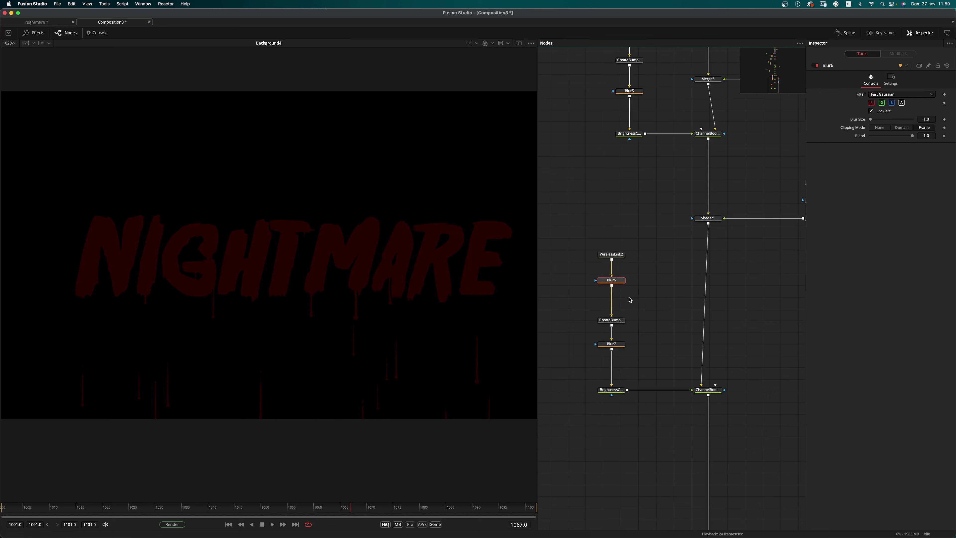
drag(612, 280, 621, 299)
- Raise the new Create Bump Map's height scale to the end of its slider and open both new Blurs' size values
double_click(934, 120)
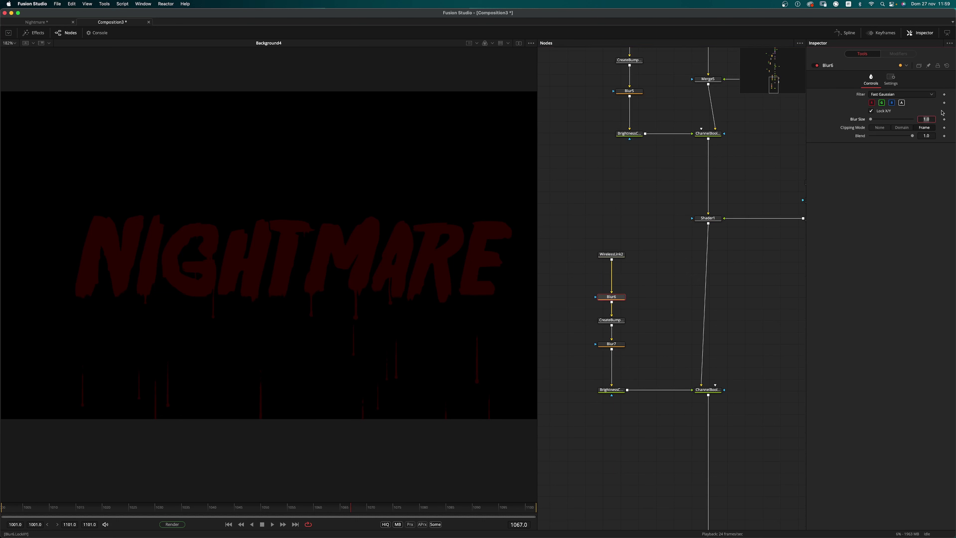
click(611, 320)
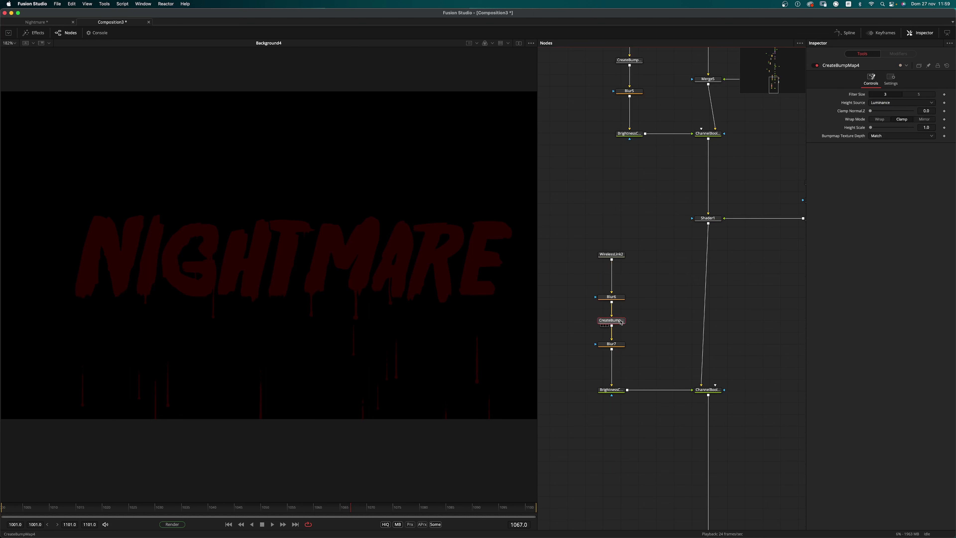
drag(872, 127, 912, 128)
click(617, 344)
double_click(930, 119)
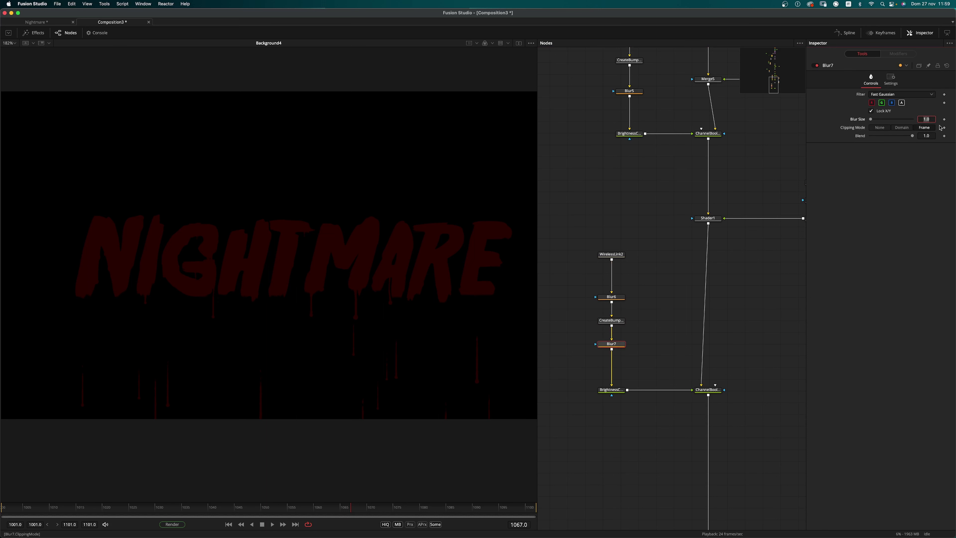
- View the copied Channel Booleans' output in the viewer
click(707, 390)
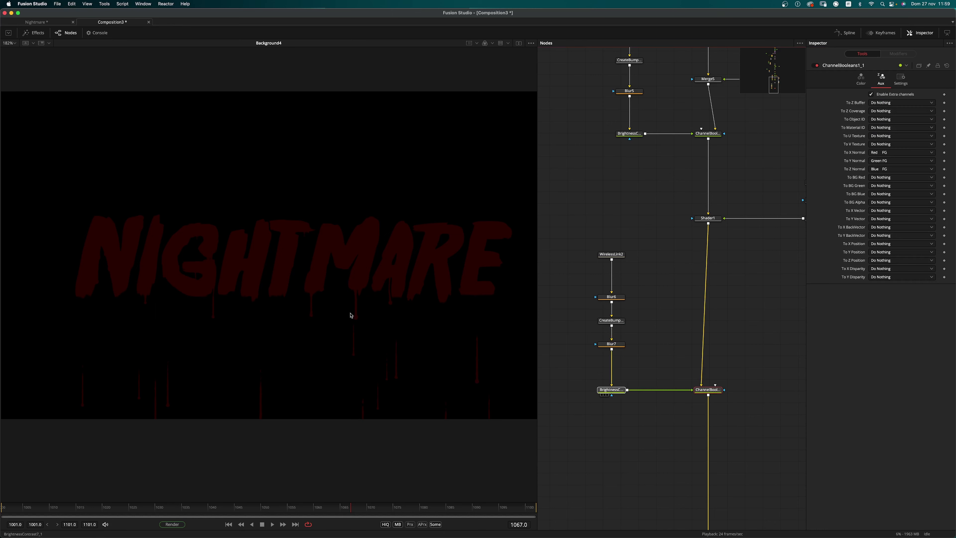
drag(350, 315, 343, 307)
scroll(323, 256, up, 5)
scroll(318, 259, down, 3)
key(1)
scroll(437, 284, down, 3)
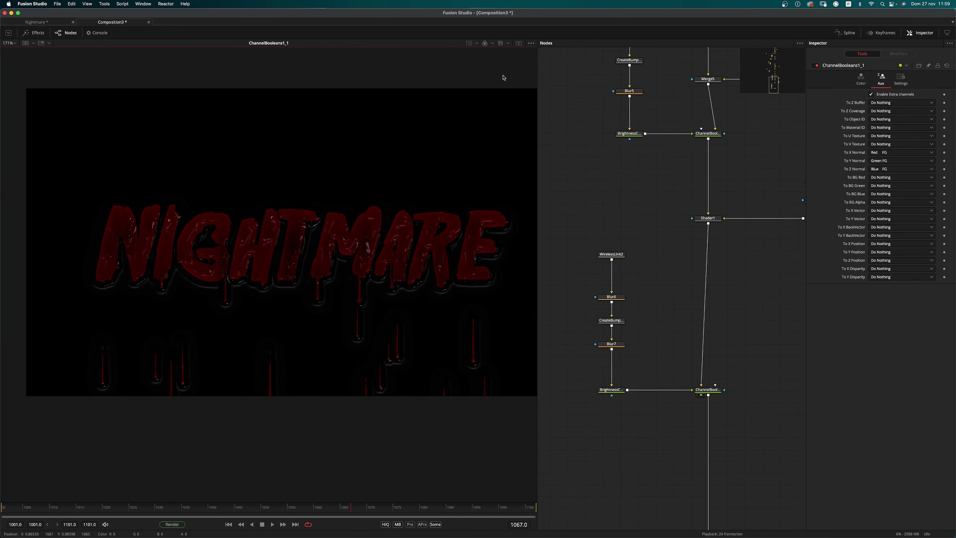
- Display the Normals channel and compare the output of the original and copied Channel Booleans
click(492, 43)
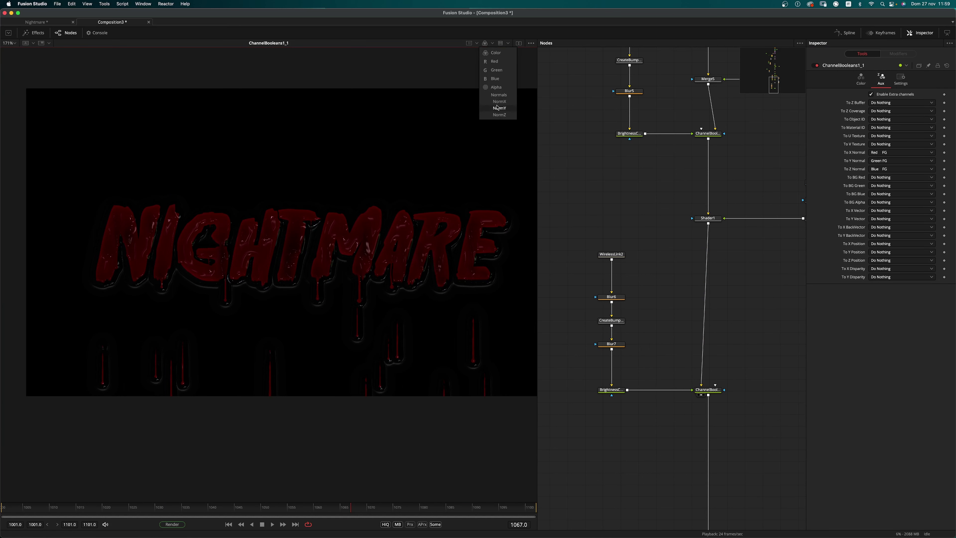
click(501, 97)
drag(673, 170, 670, 250)
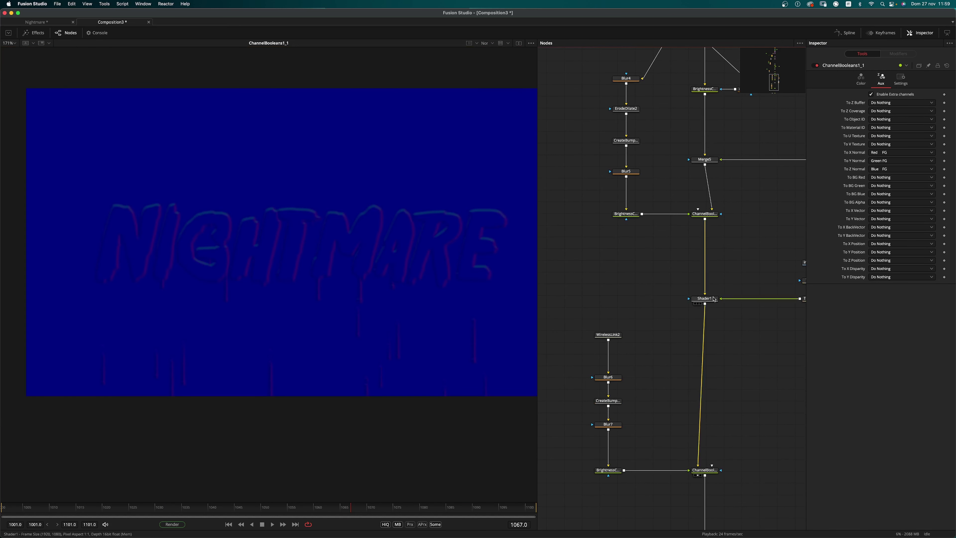
drag(704, 214, 440, 309)
drag(704, 385, 662, 255)
drag(664, 340, 409, 308)
- Move the final Brightness Contrast and its Wireless Link farther down to make room below the copied Channel Booleans
drag(744, 358, 777, 256)
drag(610, 406, 725, 355)
drag(696, 387, 696, 445)
- Add a second Shader fed by the copied Channel Booleans and view its Color output
key(shift+space)
text(sha)
key(Down)
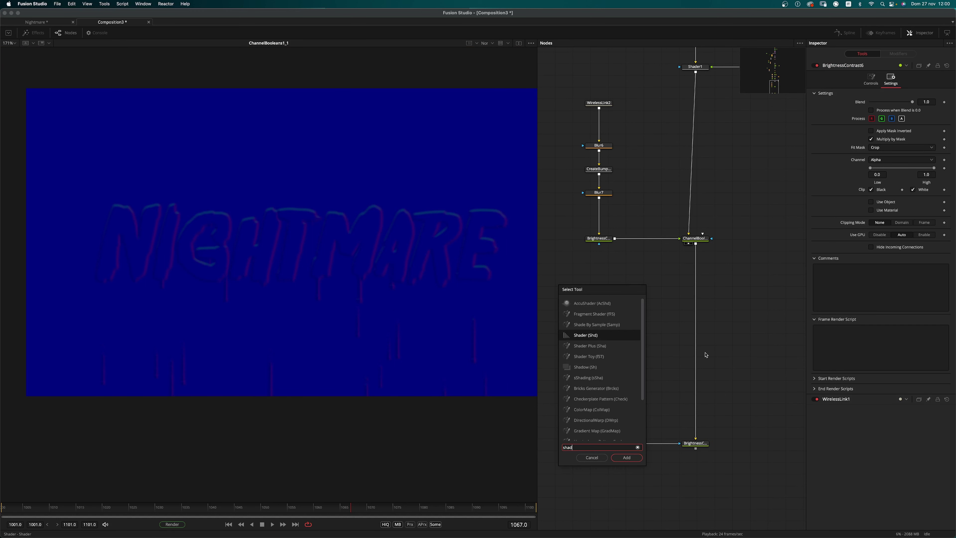
key(Return)
drag(733, 387, 504, 287)
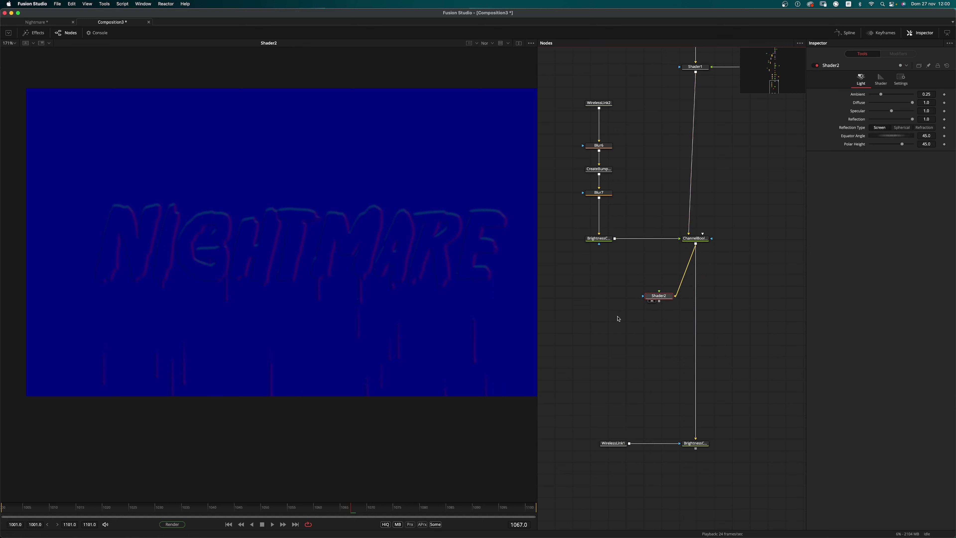
click(491, 57)
click(492, 44)
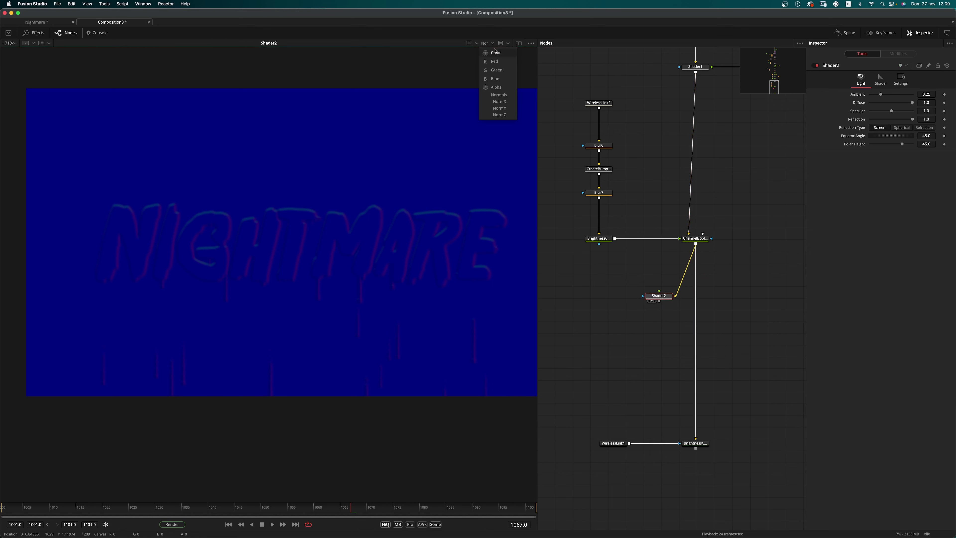
click(493, 49)
click(770, 287)
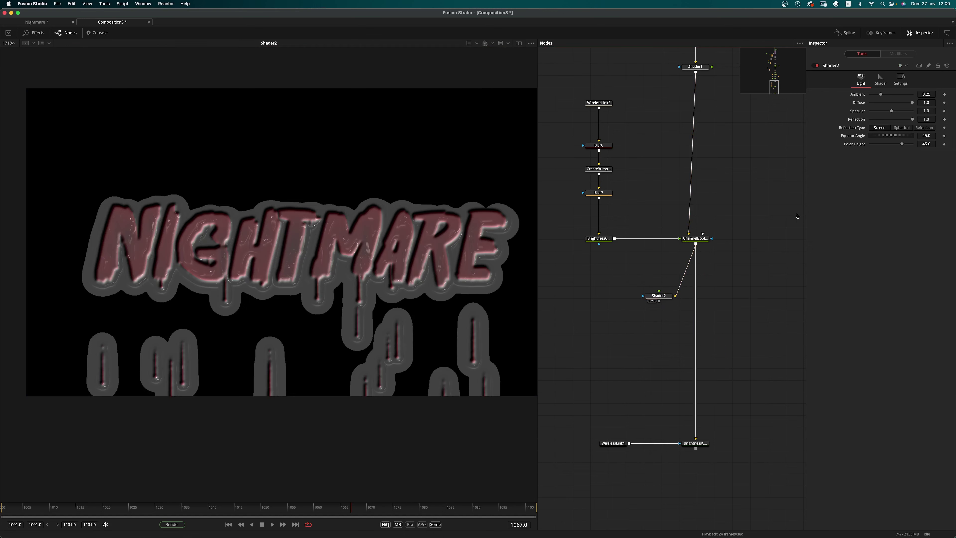
- Set the second Shader's ambient, diffuse and reflection to 0 and its equator angle to 78.9
drag(881, 94, 792, 107)
drag(912, 104, 751, 122)
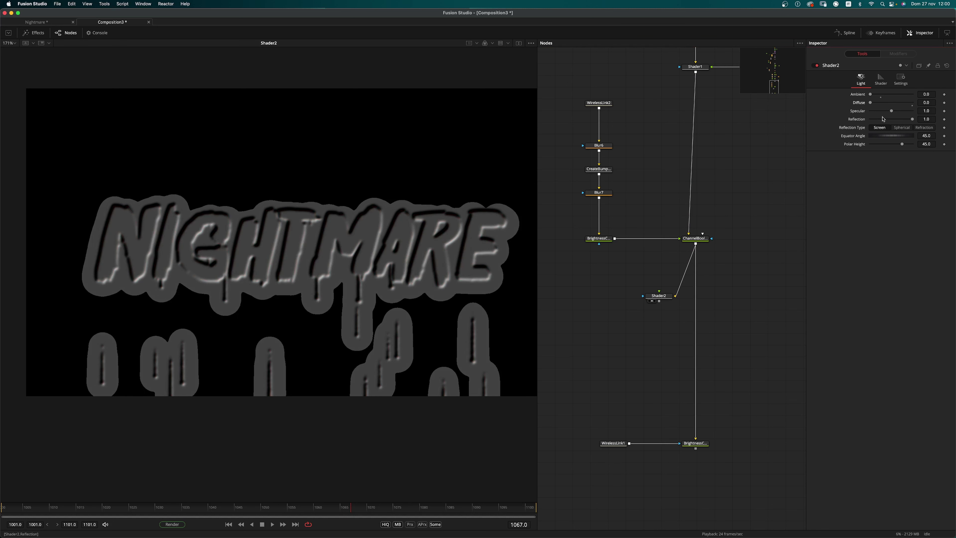
mouse_move(912, 119)
mouse_down()
mouse_move(869, 121)
mouse_move(911, 136)
mouse_up()
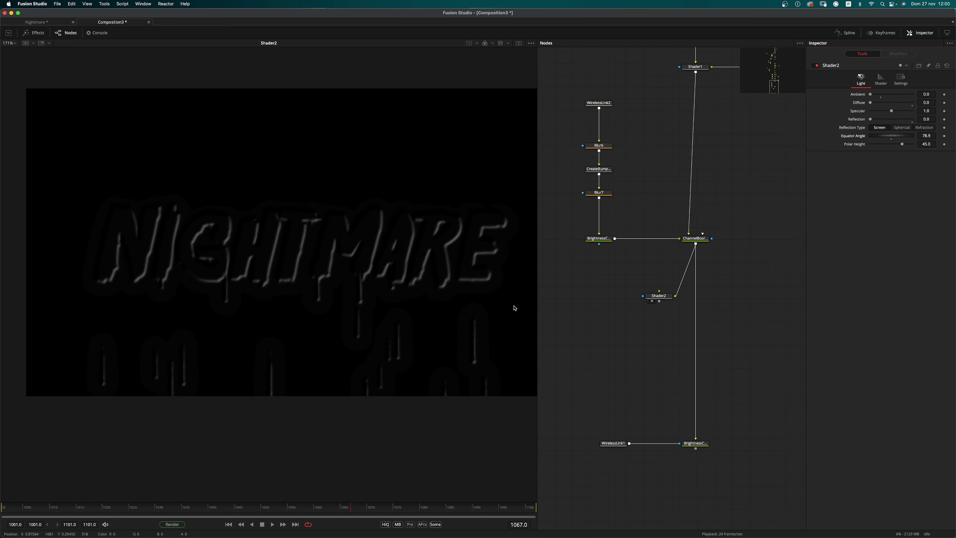
- Merge the second Shader over the copied Channel Booleans with alpha gain 0, and view the Merge fitted to the viewer
scroll(721, 305, up, 2)
drag(634, 293, 686, 220)
drag(614, 289, 632, 288)
drag(914, 168, 905, 171)
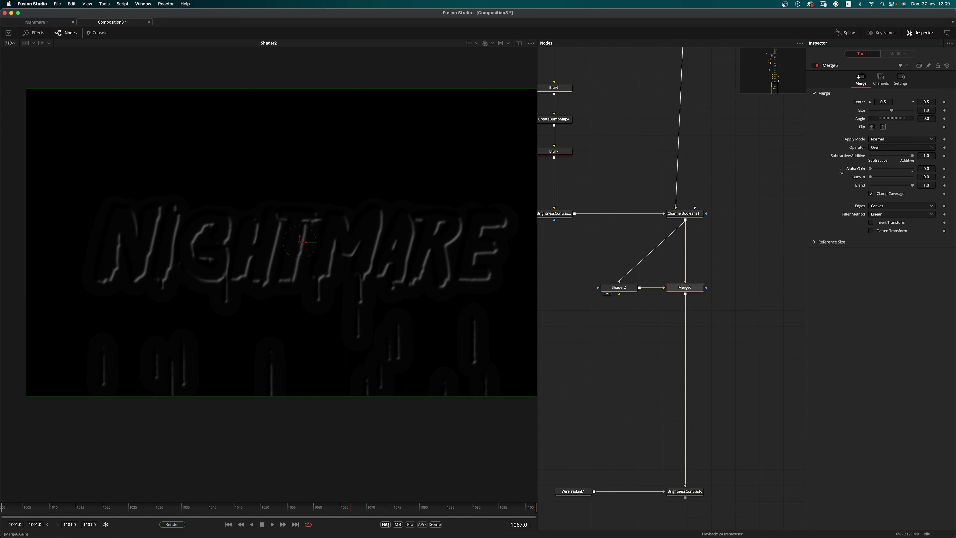
drag(693, 288, 395, 355)
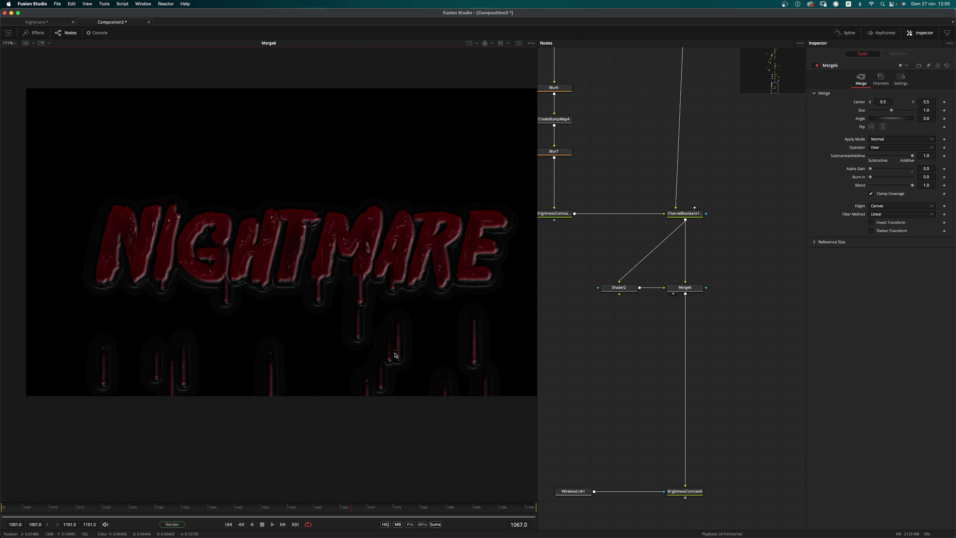
key(super+f)
- Set the second Shader's equator angle to -85 and polar height to -52, and view the final Brightness Contrast
click(619, 288)
click(932, 136)
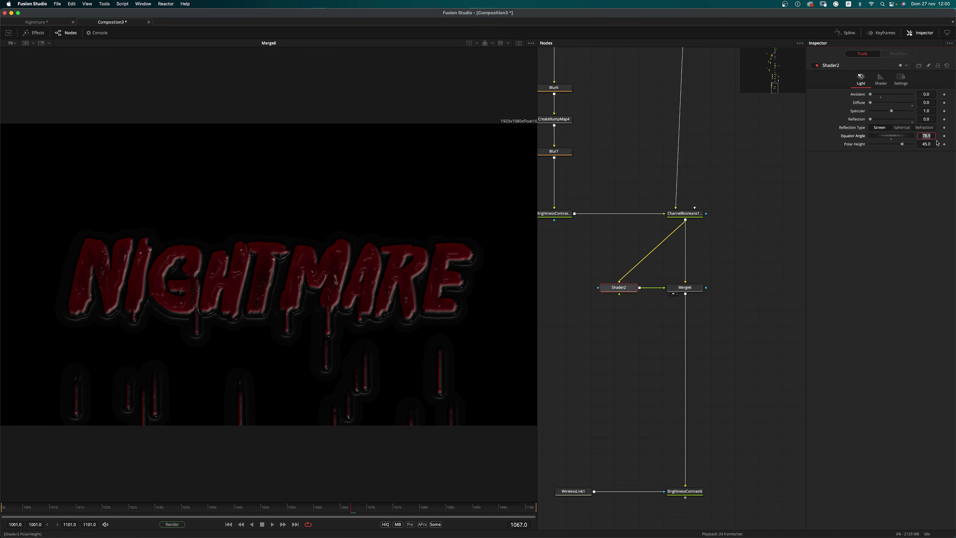
text(-85)
key(Tab)
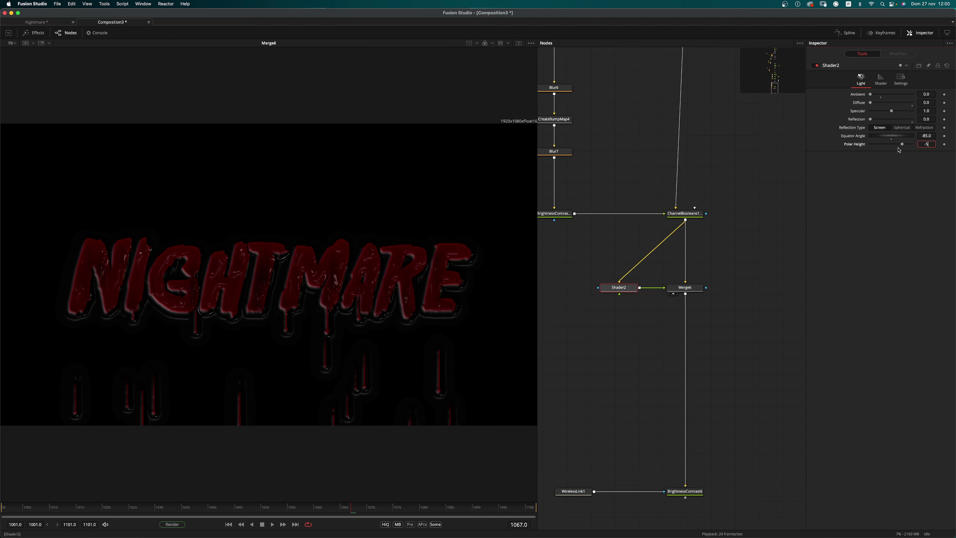
key(Return)
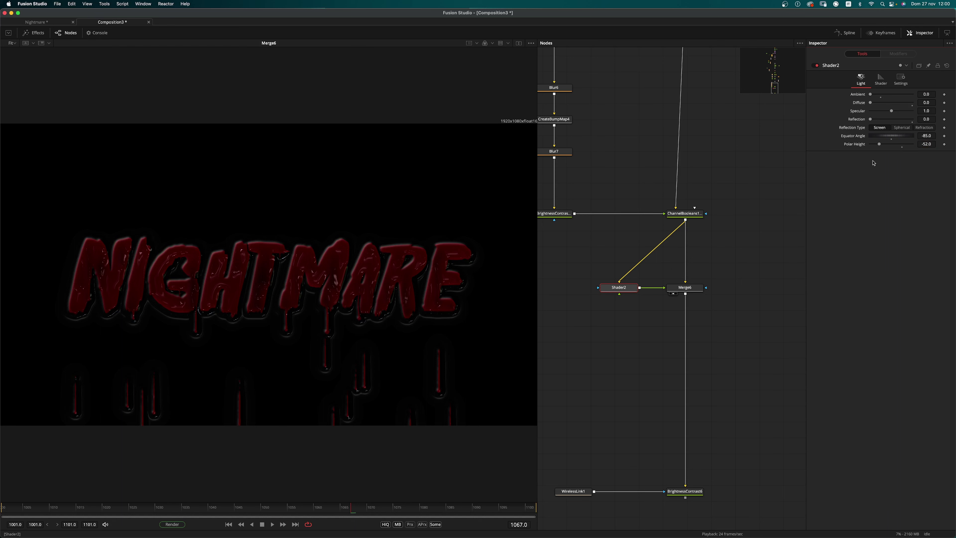
drag(678, 492, 475, 414)
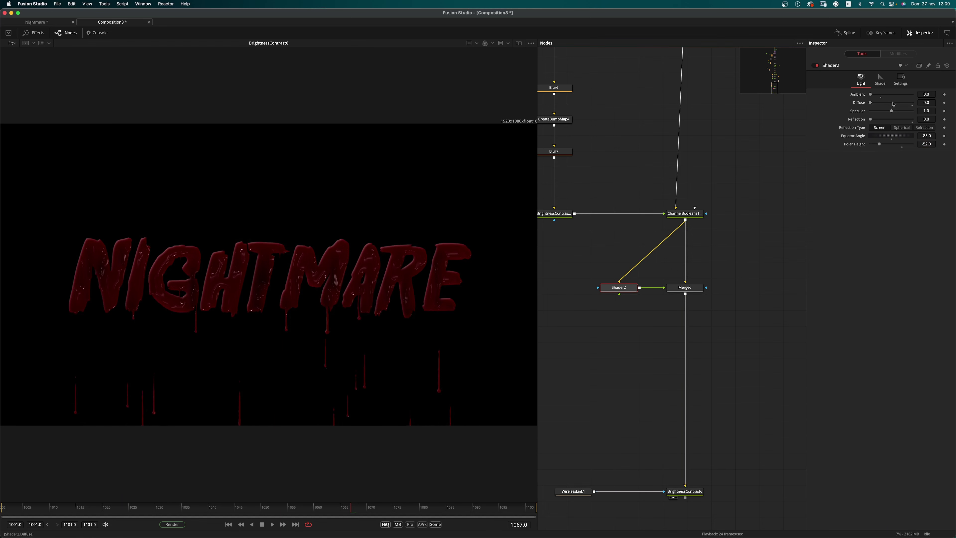
- Shift the upper end of the second Shader's specular curve slightly inward and raise its specular to 1.575
click(886, 84)
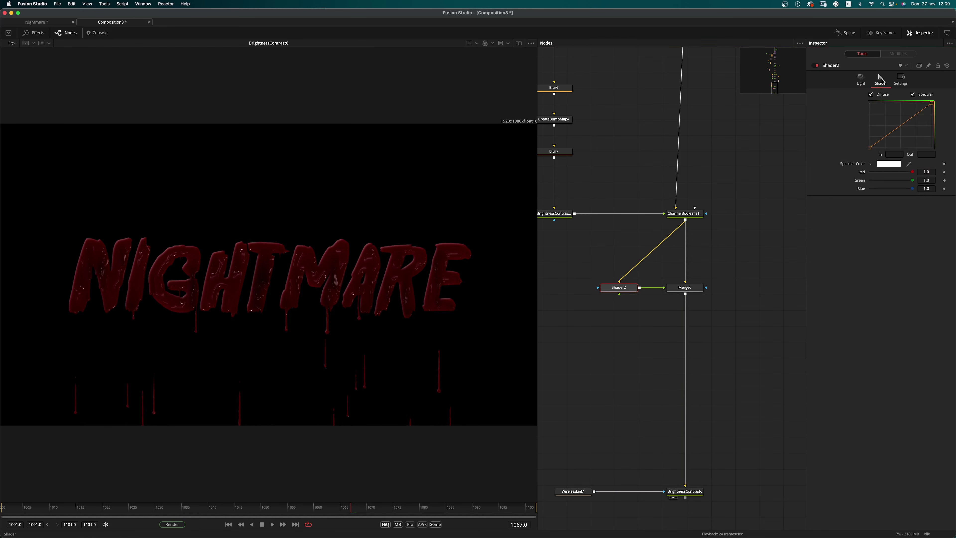
drag(932, 103, 926, 104)
click(861, 80)
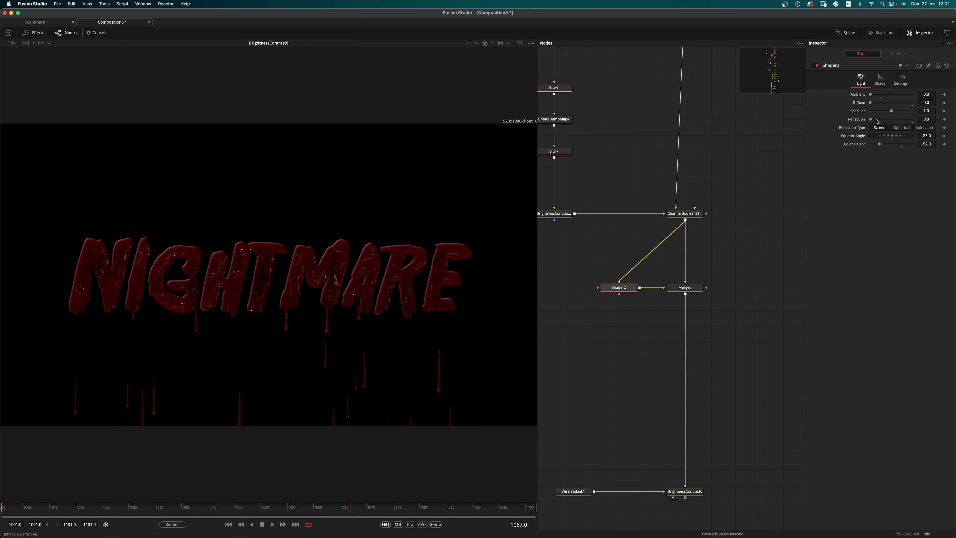
drag(896, 112, 904, 113)
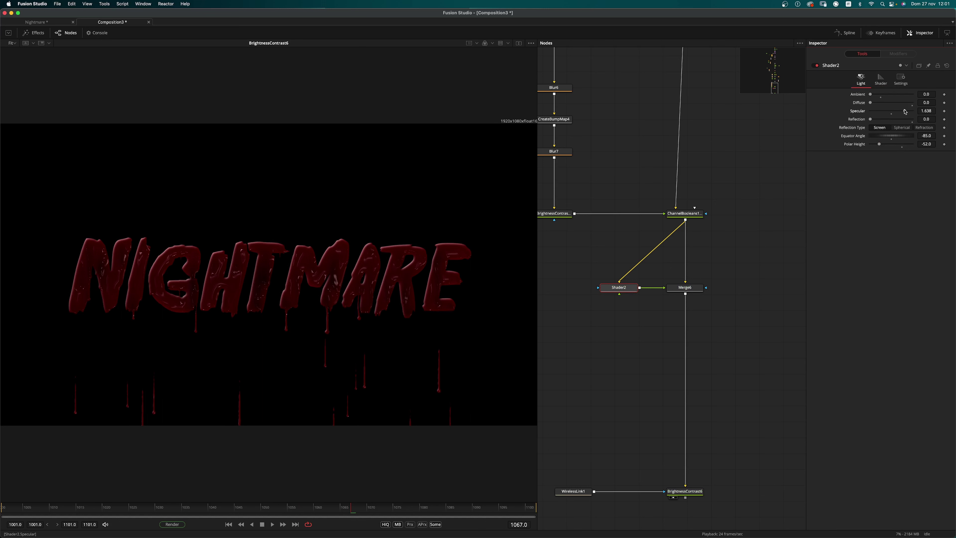
- Space out the second Shader and its Merge, and insert a Brightness Contrast between them
drag(685, 288, 685, 336)
drag(628, 290, 629, 273)
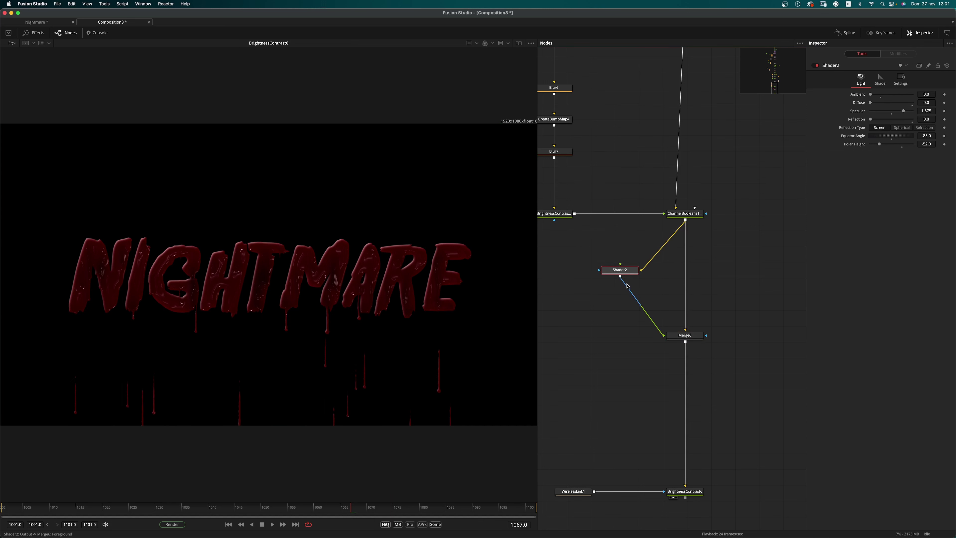
key(shift+space)
text(shadbc)
key(Return)
drag(627, 290, 629, 342)
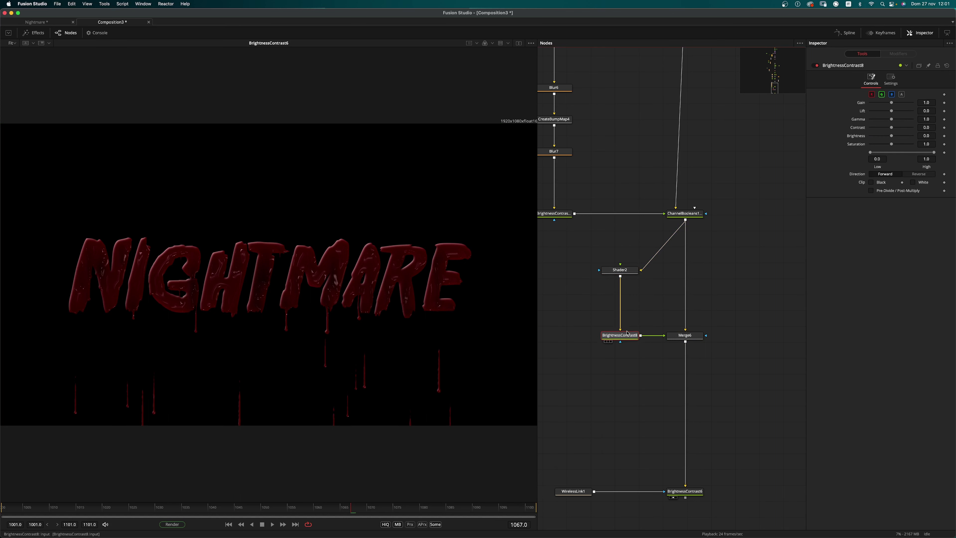
- Clip black and white on the new Brightness Contrast, set low to 0.289 and high to 0.672, and preview the playback
click(871, 182)
click(927, 183)
mouse_move(870, 152)
mouse_down()
mouse_move(909, 153)
mouse_move(889, 154)
mouse_up()
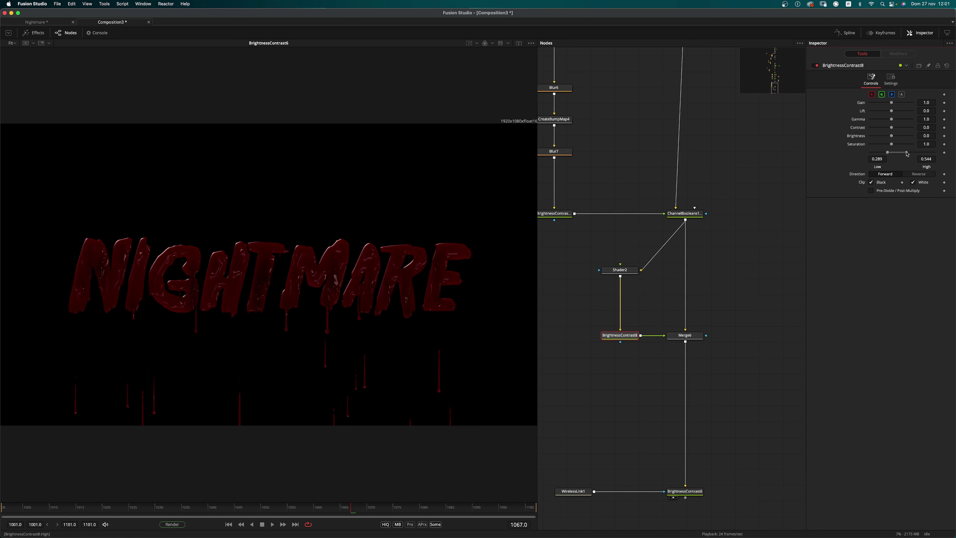
drag(914, 153, 914, 153)
click(782, 316)
key(space)
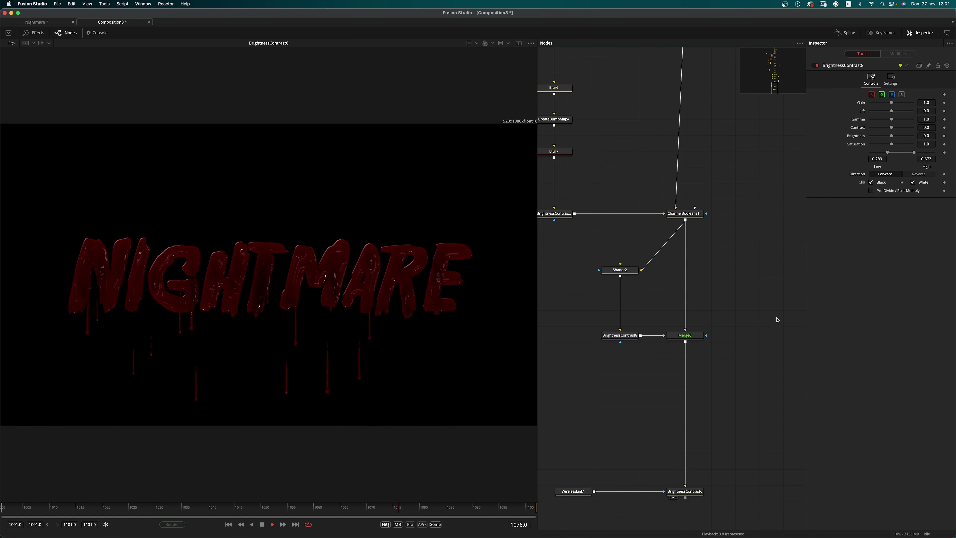
key(space)
- Duplicate the second Shader, feed it from the copied Channel Booleans, and merge it over the existing Merge's output
scroll(764, 283, down, 3)
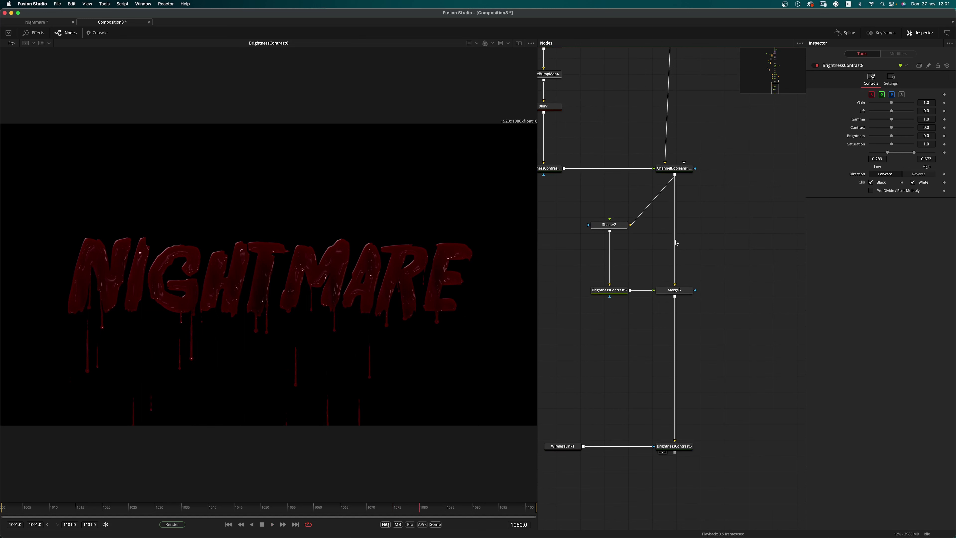
click(609, 225)
key(cmd+c)
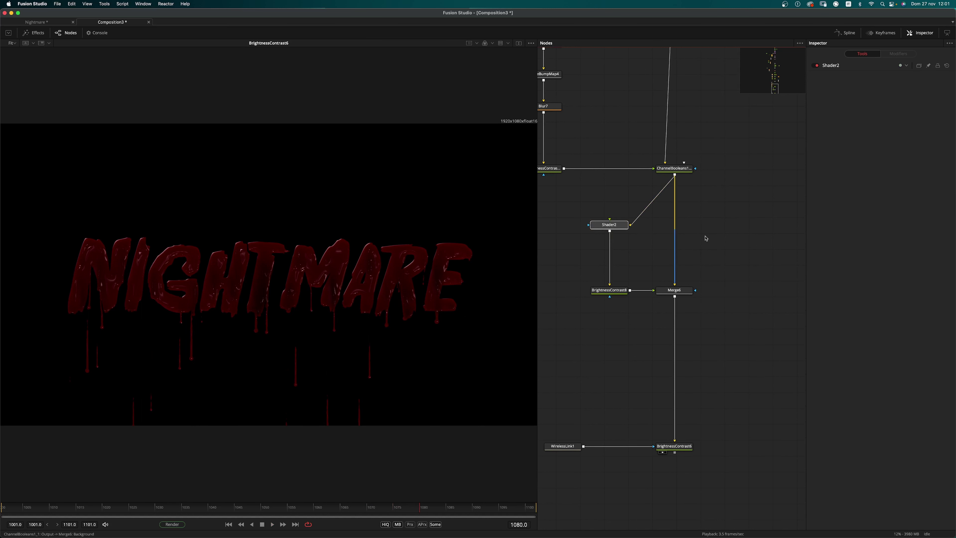
key(cmd+v)
drag(675, 175, 674, 297)
drag(752, 290, 675, 340)
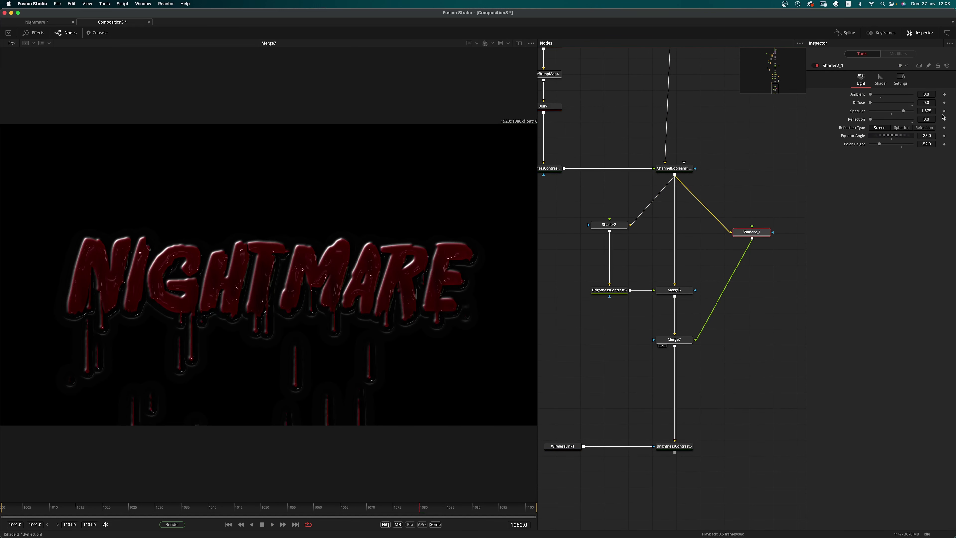
- Set the duplicated Shader's equator angle to -88 and polar height to 52
double_click(931, 136)
text(-88)
key(Return)
click(922, 144)
key(Return)
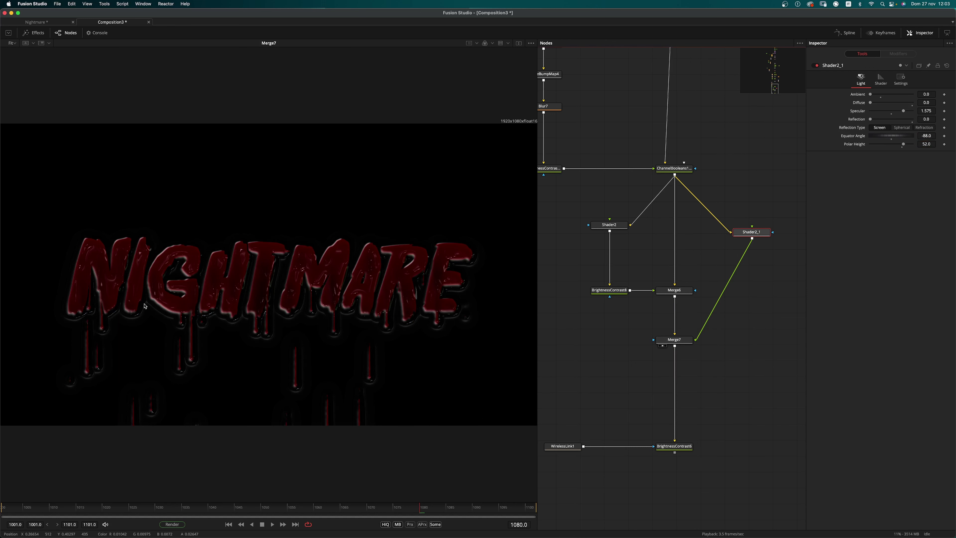
- Tint the duplicated Shader's specular blue with red 0 and green 0.53, steepen its specular curve, and view the final Brightness Contrast
click(881, 79)
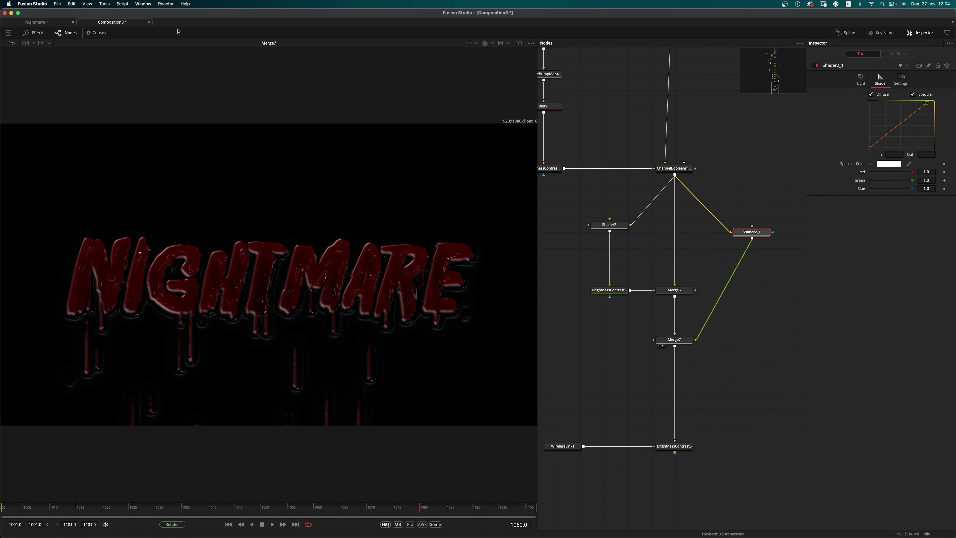
drag(913, 173, 868, 172)
click(929, 177)
text(.53)
key(Return)
drag(927, 103, 897, 105)
drag(693, 445, 391, 384)
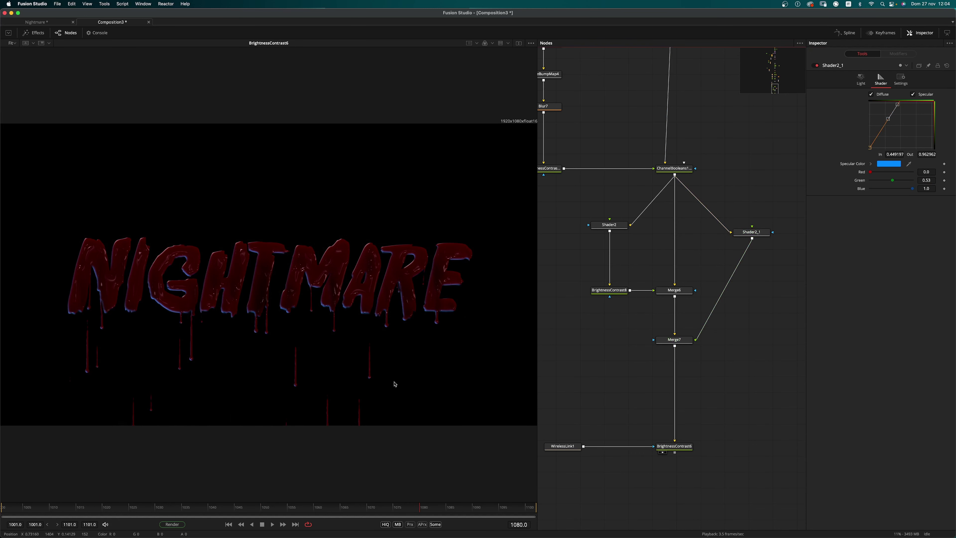
- Copy the specular Brightness Contrast between the duplicated Shader and its Merge, and slightly lower the copy's high level
click(768, 235)
click(613, 291)
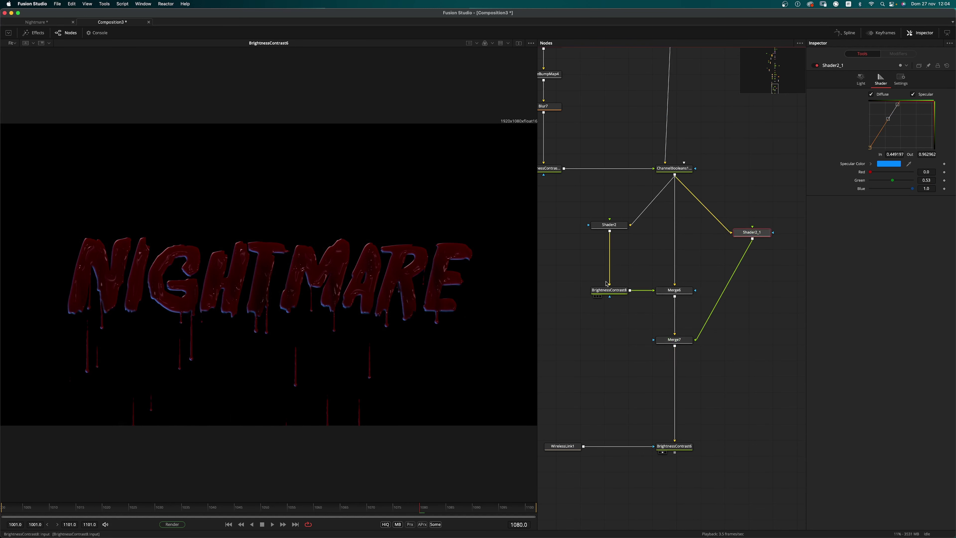
key(super+c)
click(768, 307)
key(super+v)
drag(776, 309, 763, 341)
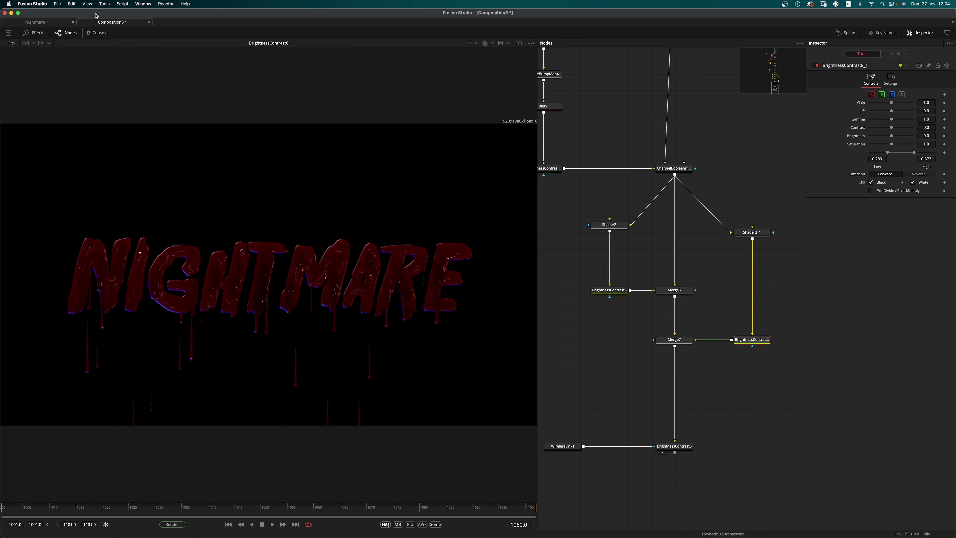
drag(914, 152, 908, 153)
- Lower the blend of the blue highlight's Merge and set the first specular Merge's blend to 0.654
click(691, 385)
click(674, 340)
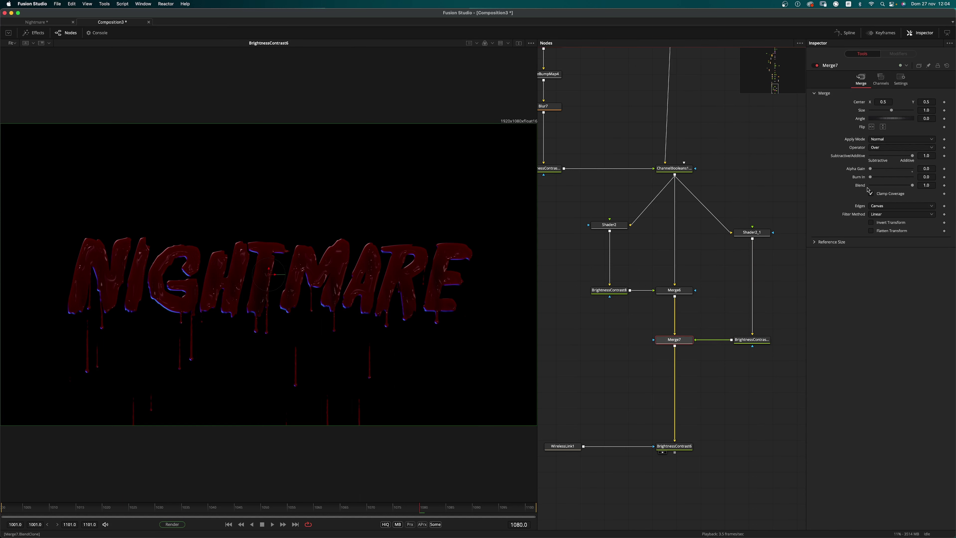
drag(912, 186, 884, 189)
click(680, 295)
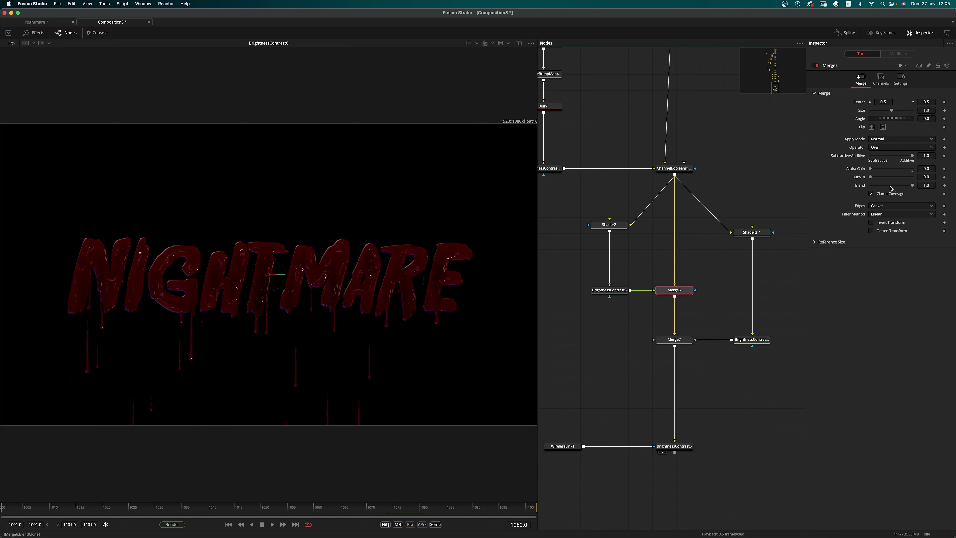
drag(884, 187, 890, 191)
scroll(373, 325, down, 2)
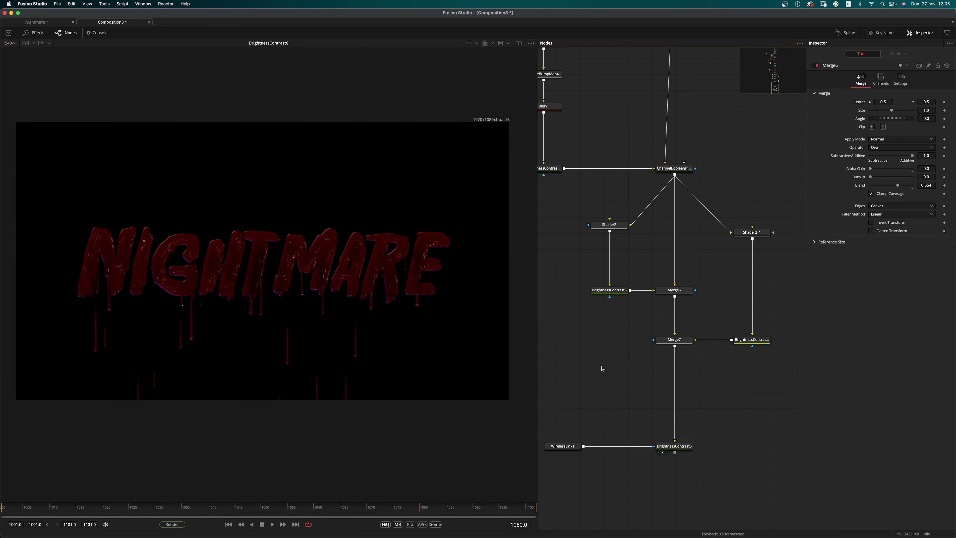
- Add an unconnected Background node below the Wireless Link
scroll(649, 313, down, 5)
scroll(670, 344, down, 4)
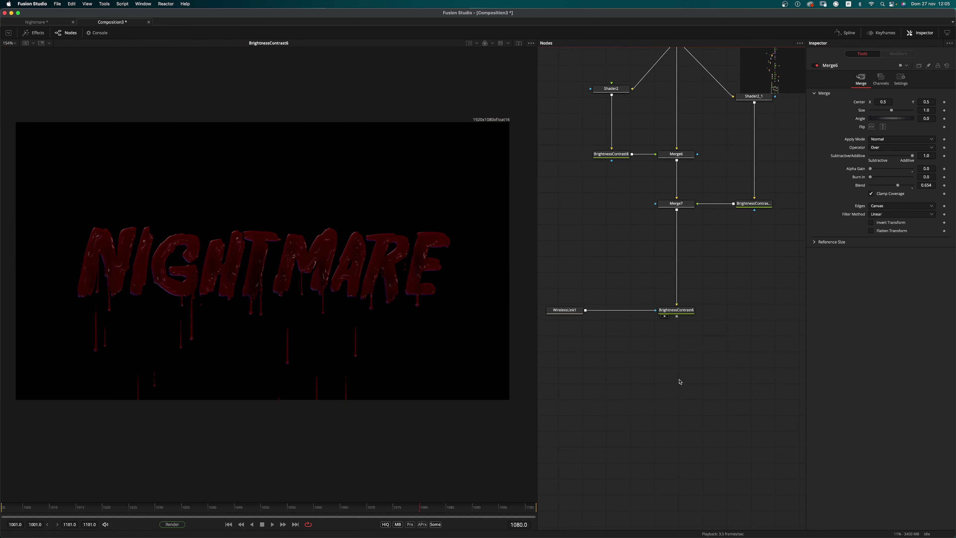
scroll(680, 381, down, 2)
key(shift+space)
text(bg)
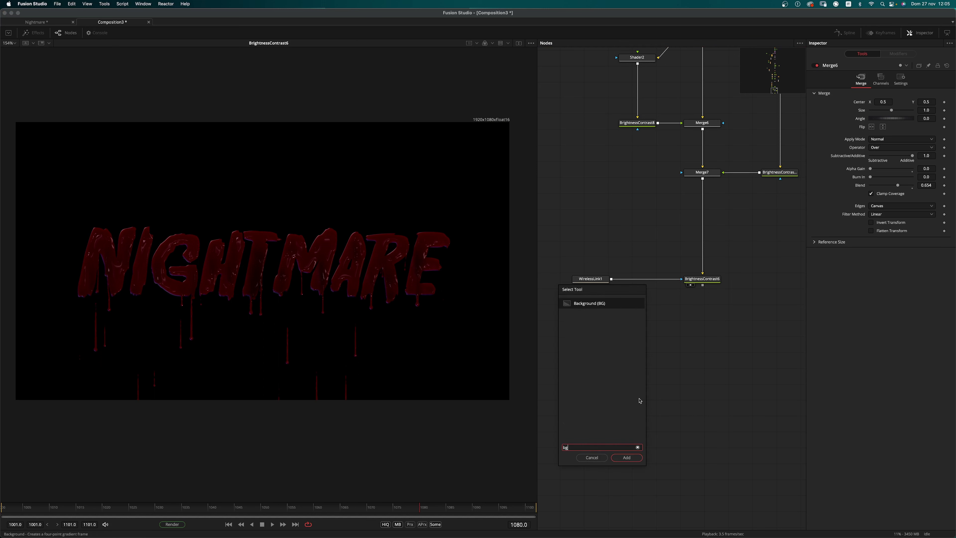
key(Return)
drag(640, 401, 599, 394)
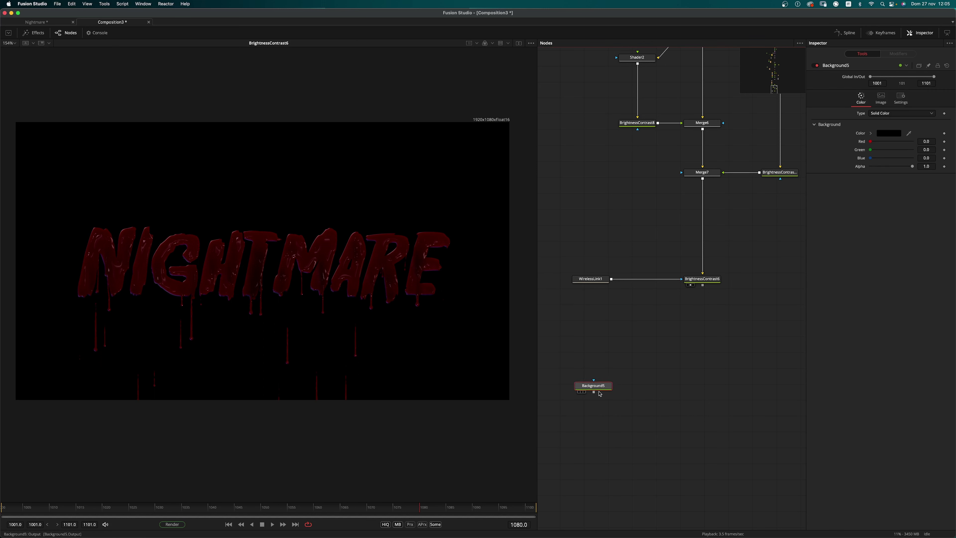
- Add another Brightness Contrast after the final one, place it level with the Background, and inspect its output up close
click(711, 282)
key(shift+space)
text(b)
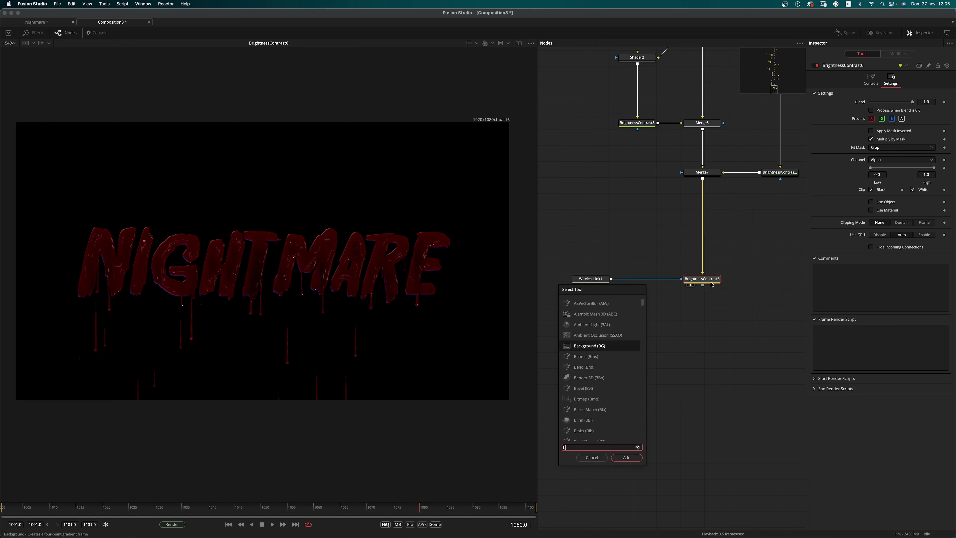
text(c)
key(Return)
drag(702, 298, 703, 386)
key(1)
scroll(326, 328, up, 6)
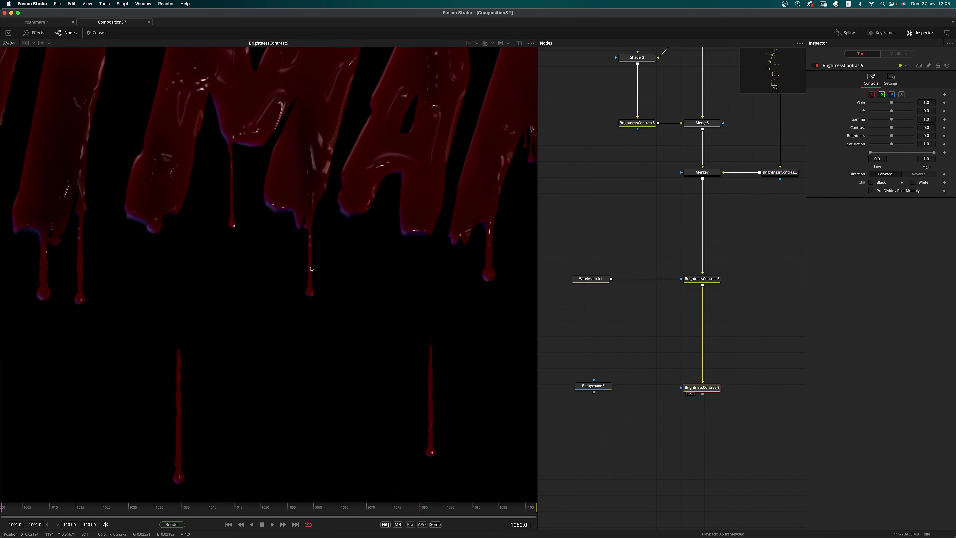
scroll(301, 351, down, 6)
drag(702, 388, 691, 383)
key(super+z)
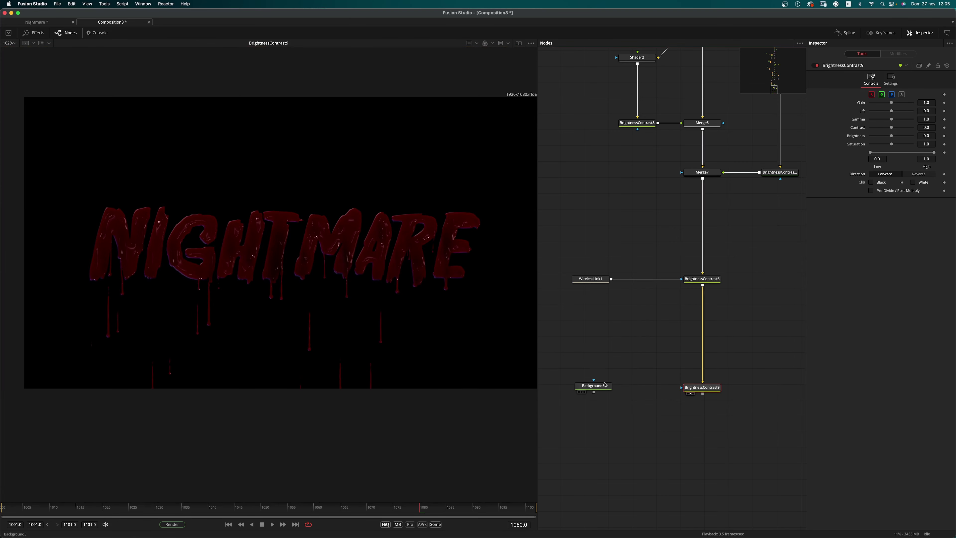
- Make the Background a vertical linear gradient from about 0.48, 0.98 to about 0.49, 0.32, and view it
click(594, 386)
click(881, 97)
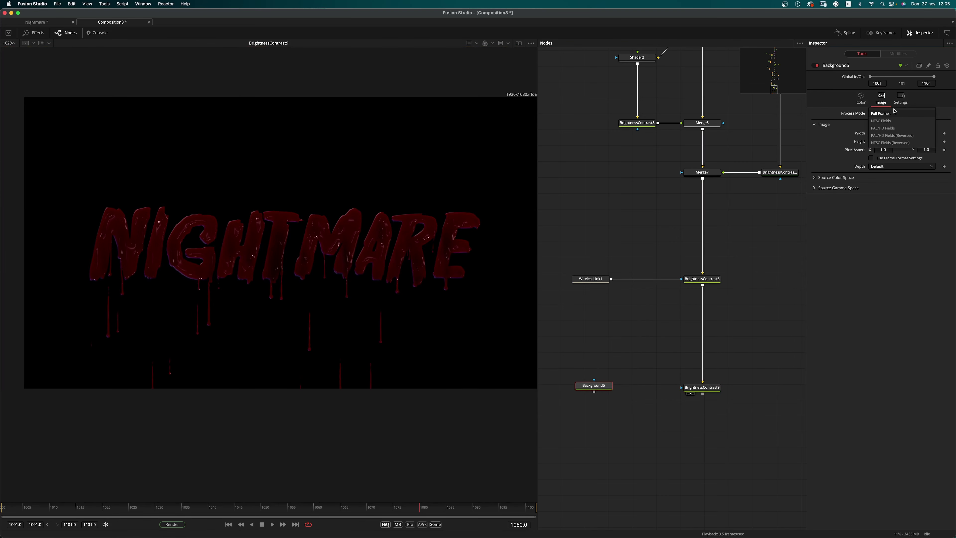
click(861, 97)
click(899, 113)
click(889, 143)
scroll(339, 261, down, 3)
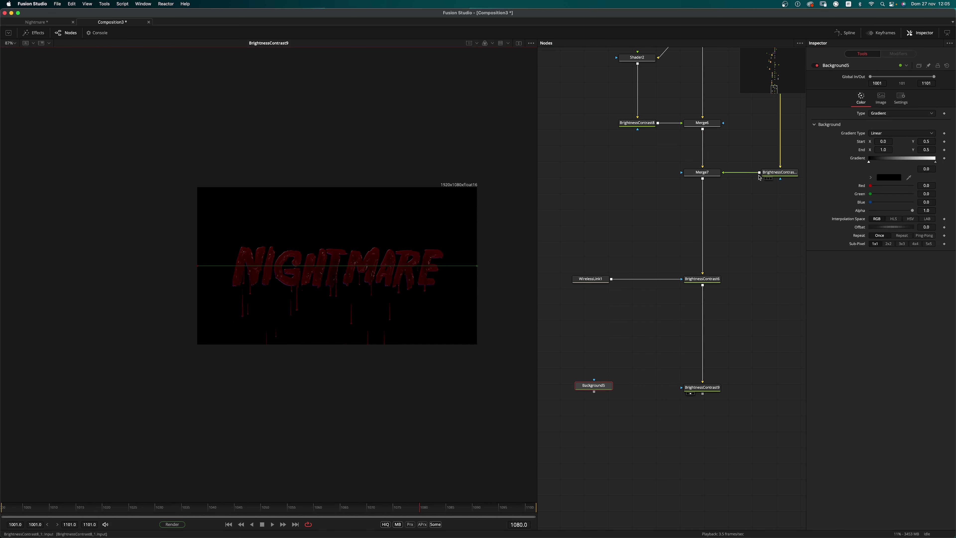
drag(198, 266, 330, 190)
drag(481, 268, 347, 295)
key(1)
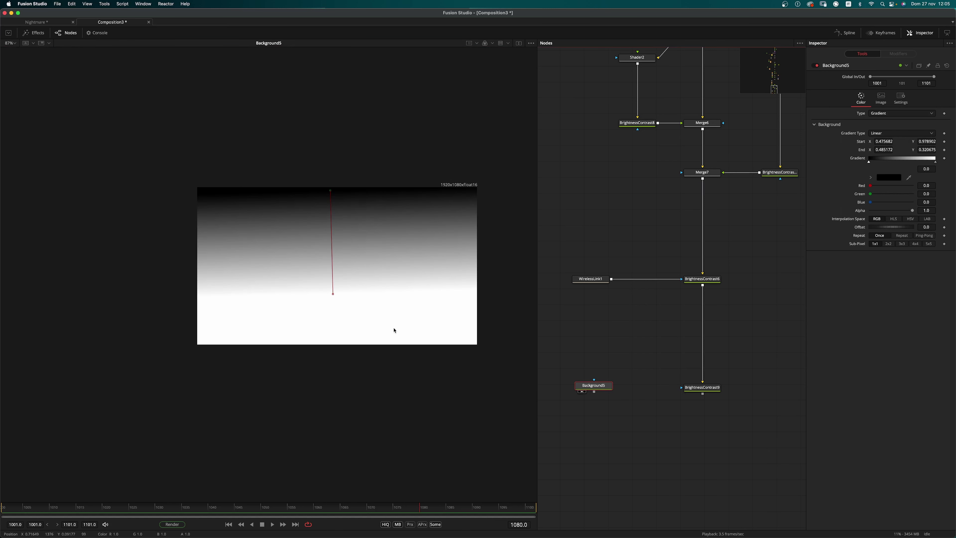
- Shift the gradient's start and end points lower in the frame
drag(331, 190, 335, 218)
drag(333, 294, 334, 316)
drag(335, 219, 334, 227)
- Connect the gradient Background as the new Brightness Contrast's effect mask and set the mask channel to Luminance
key(1)
click(702, 387)
drag(594, 391, 682, 388)
click(891, 80)
click(888, 161)
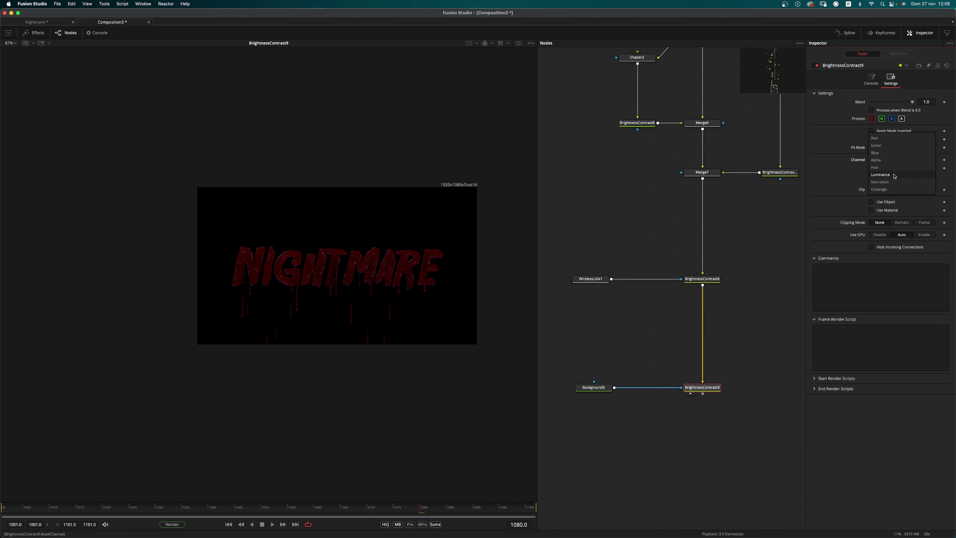
click(885, 176)
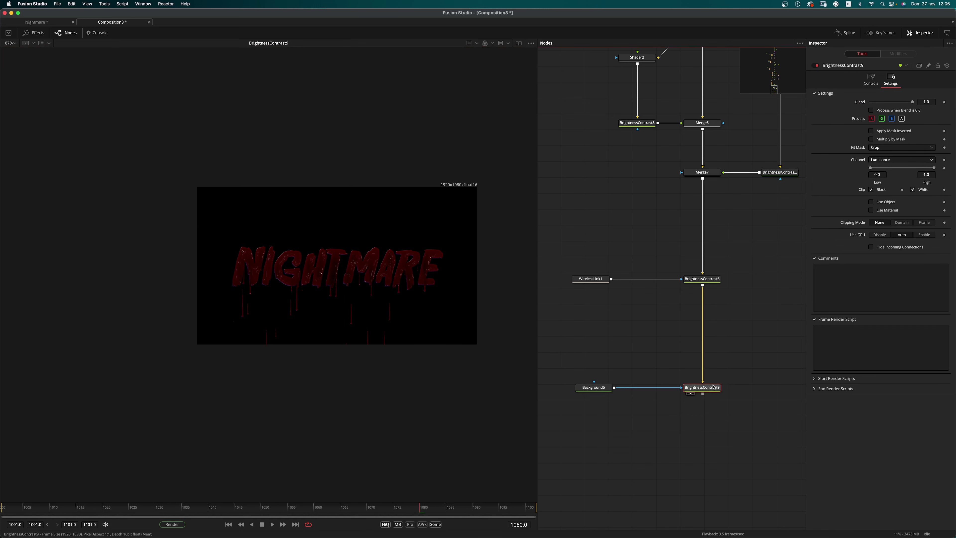
- Lower the masked Brightness Contrast's gain to 0.78 and reduce its gamma slightly
scroll(370, 288, up, 3)
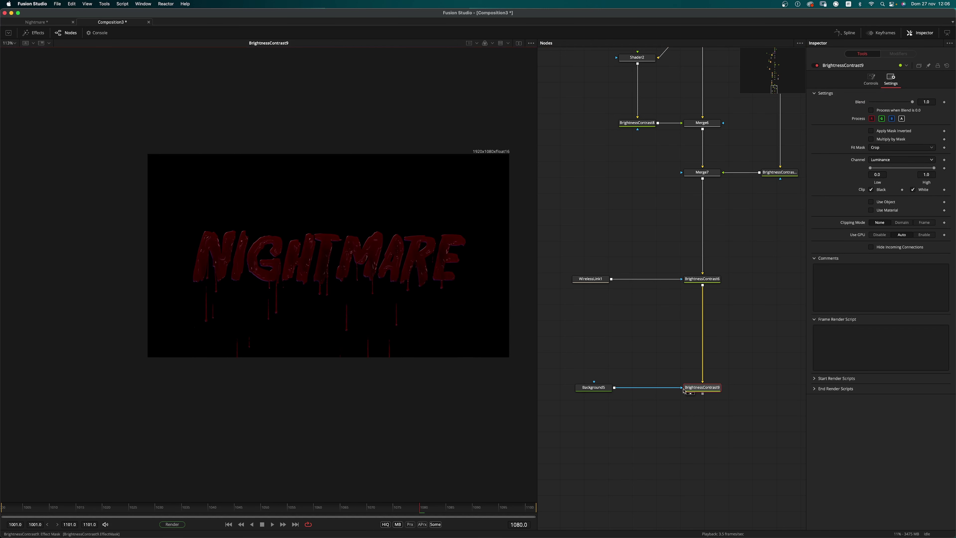
click(872, 79)
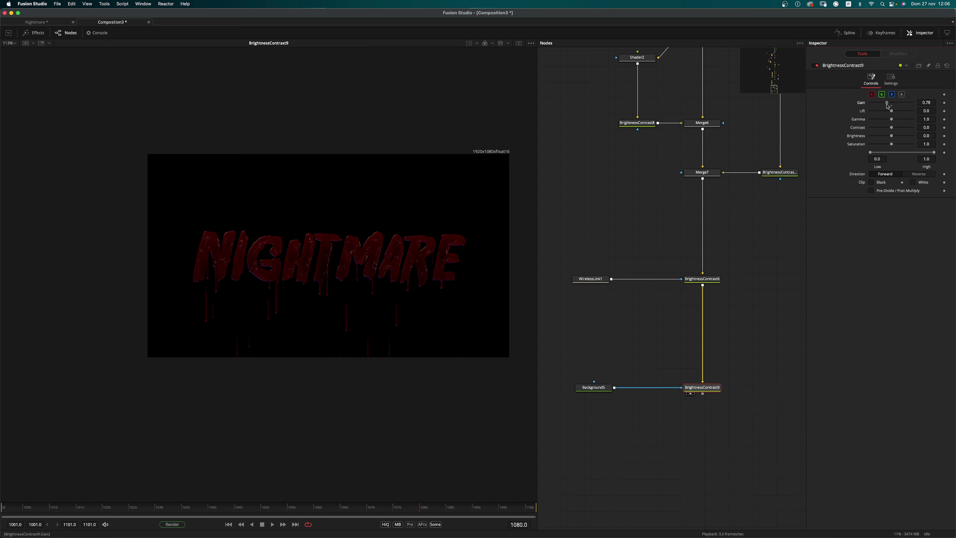
drag(891, 119, 887, 119)
- Try the mask gradient lower in the frame, with its start at about 0.50, 0.59 and end at about 0.49, 0.00
click(594, 387)
drag(323, 205, 325, 231)
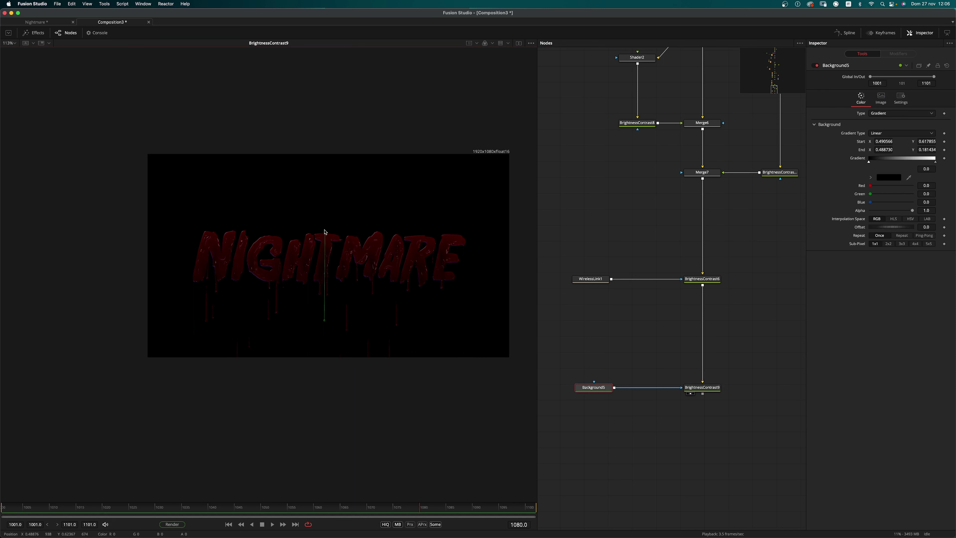
drag(324, 320, 326, 362)
mouse_move(325, 231)
mouse_down()
mouse_move(326, 252)
mouse_move(328, 243)
mouse_up()
click(602, 279)
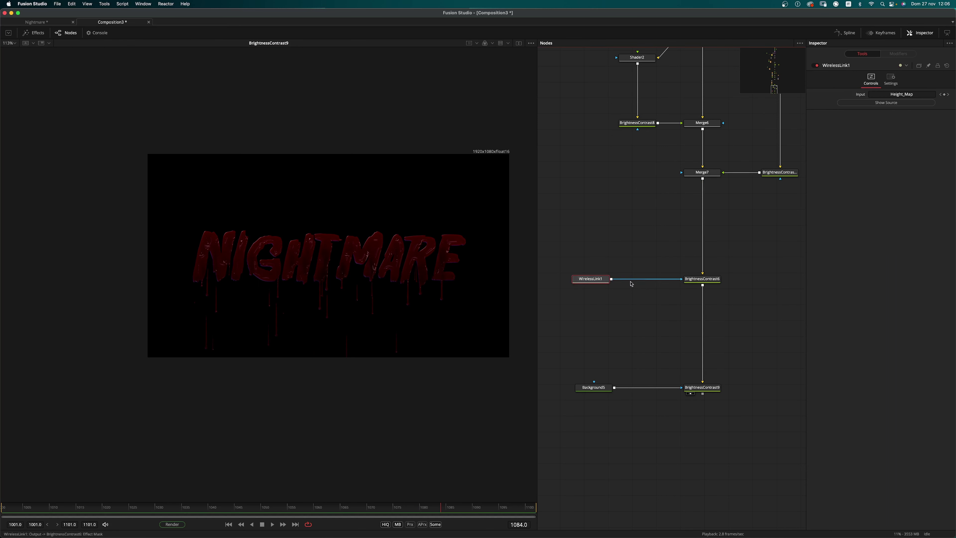
- Set the mask gradient's interpolation to LAB and move its start to about 0.50, 0.85 and end to about 0.50, 0.22
click(594, 387)
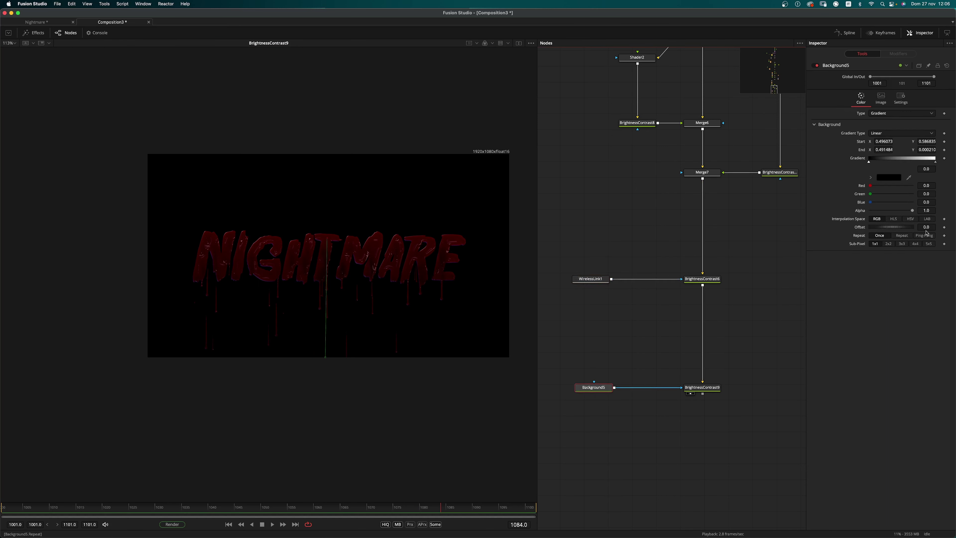
click(928, 219)
drag(328, 237, 327, 197)
drag(325, 356, 328, 313)
mouse_move(326, 198)
mouse_down()
mouse_move(326, 171)
mouse_move(330, 202)
mouse_up()
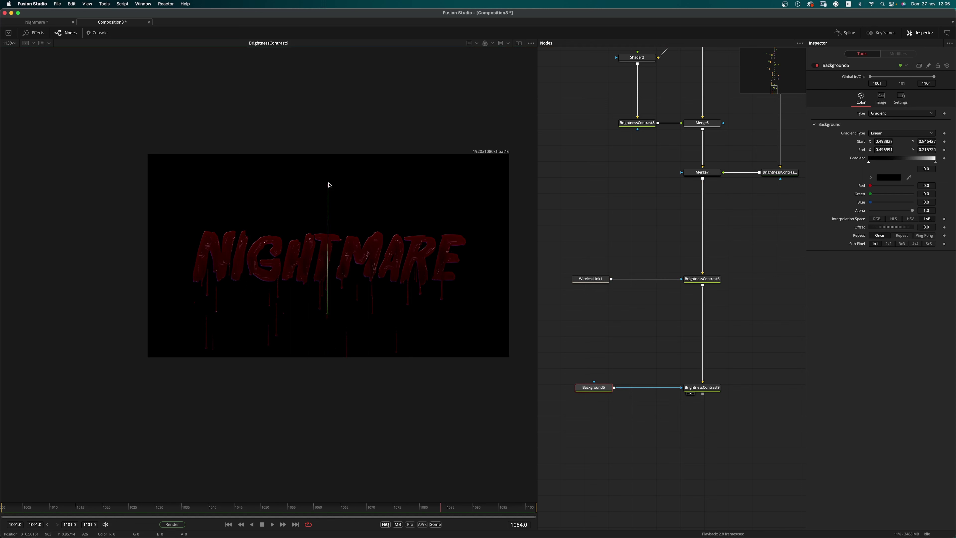
- Play the title animation to check the brightness falloff over time
click(764, 341)
key(space)
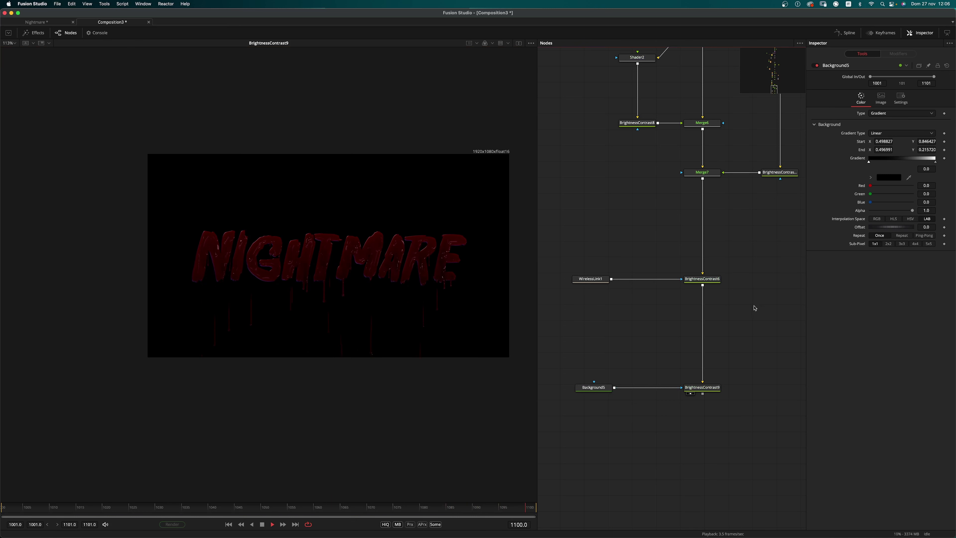
scroll(754, 308, down, 3)
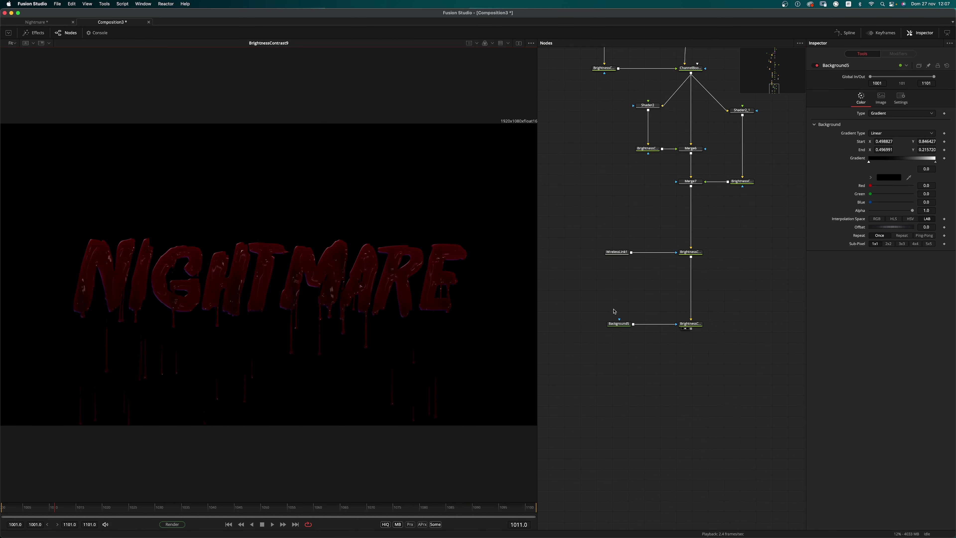
- Paste the Smoke_43__4K_res.mp4 loader and its Color Corrector below the node chain and play the raw smoke
scroll(679, 367, down, 3)
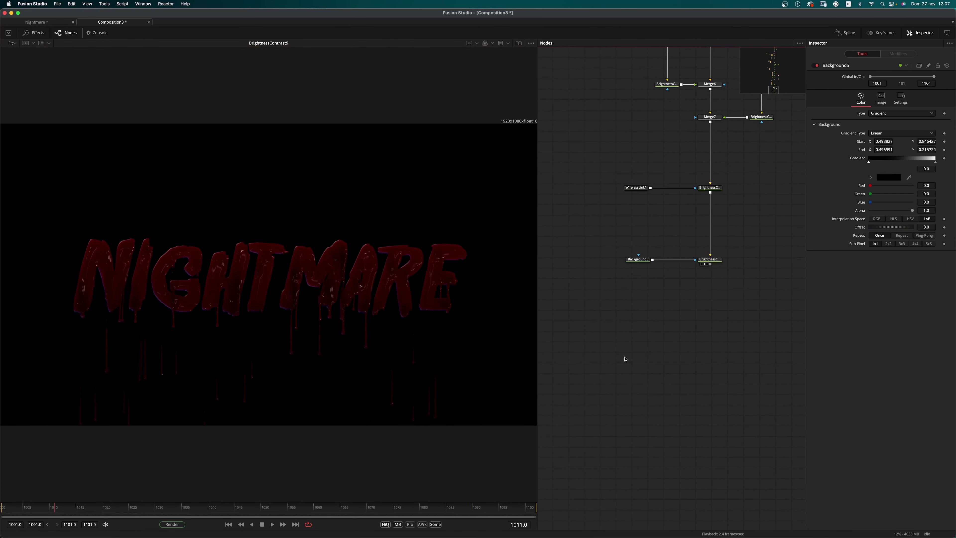
key(super+v)
click(631, 323)
drag(631, 323, 424, 369)
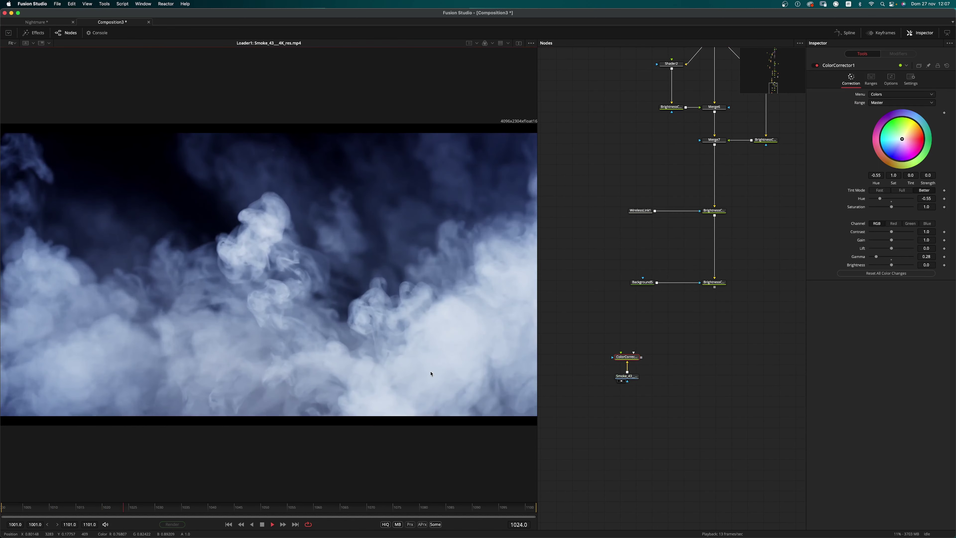
key(space)
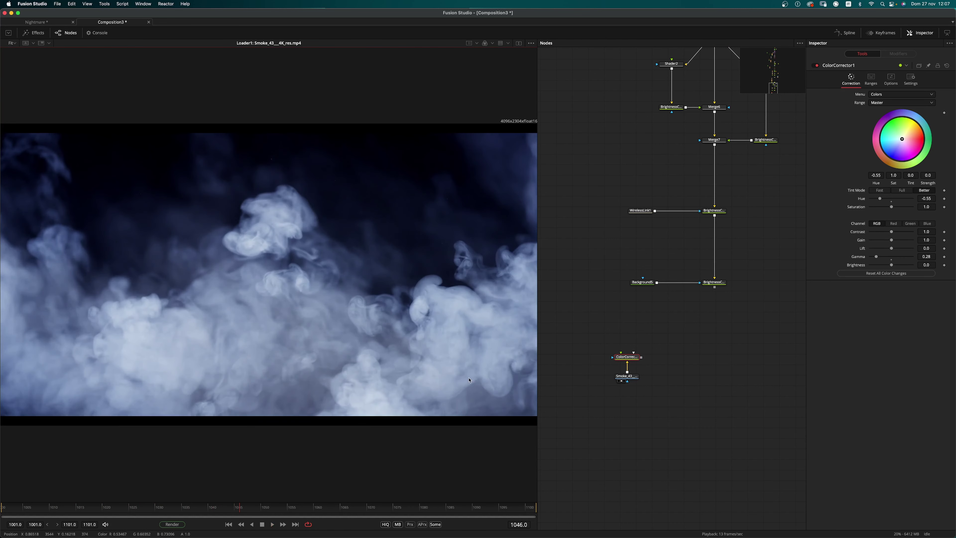
- View and play the Color Corrector's smoke output, and move both smoke nodes lower to make room
key(1)
key(space)
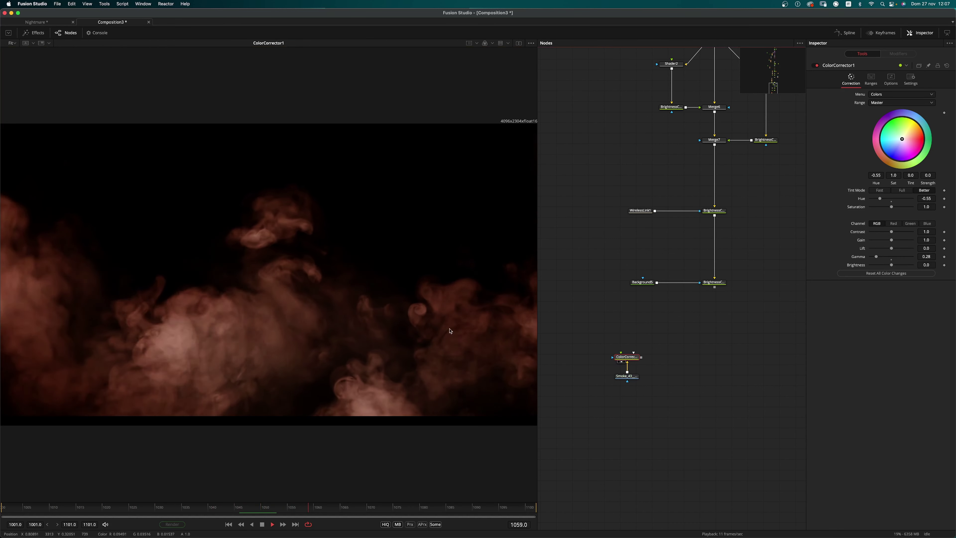
drag(637, 361, 636, 352)
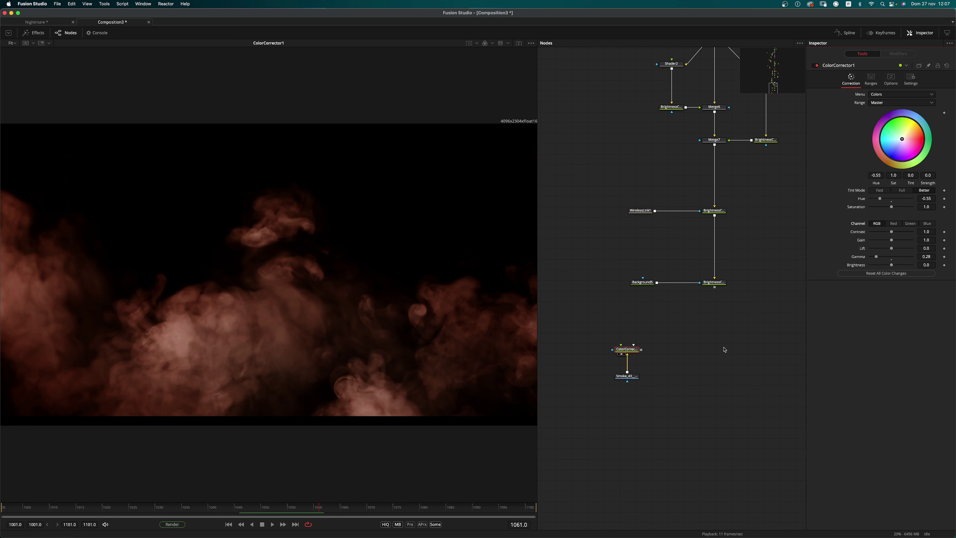
drag(675, 365, 633, 411)
drag(647, 354, 648, 387)
- Add a Background node beside the smoke nodes and change its type to Gradient
click(645, 350)
key(shift+space)
text(bg)
key(Return)
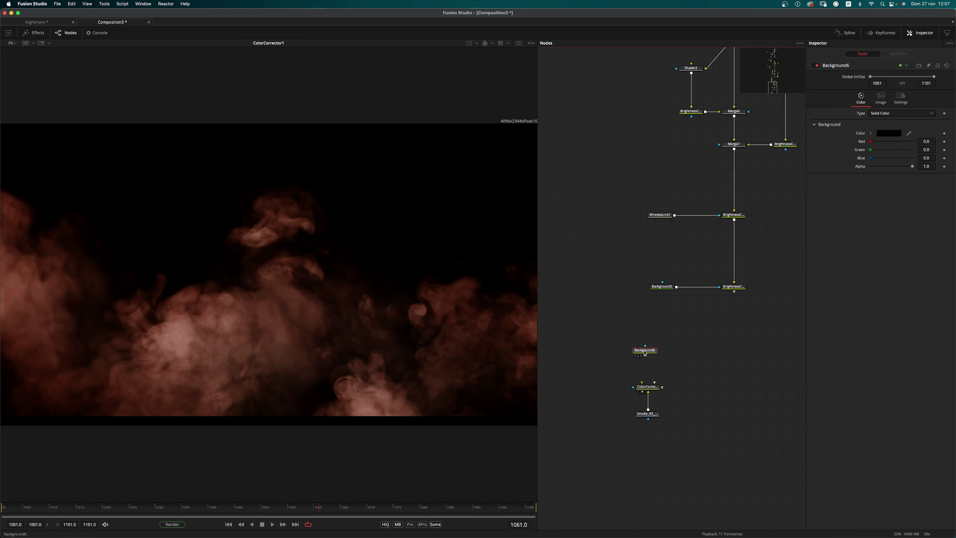
drag(645, 352, 594, 365)
click(890, 113)
click(878, 143)
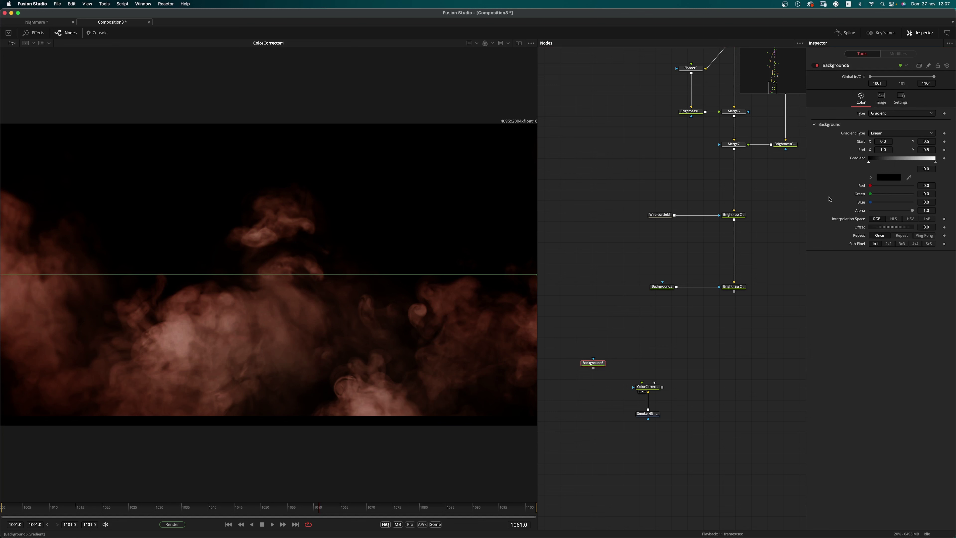
- Color the gradient dark red, with red 0.18 at its start and about 0.07 at its end, and view it
double_click(932, 186)
text(0,1)
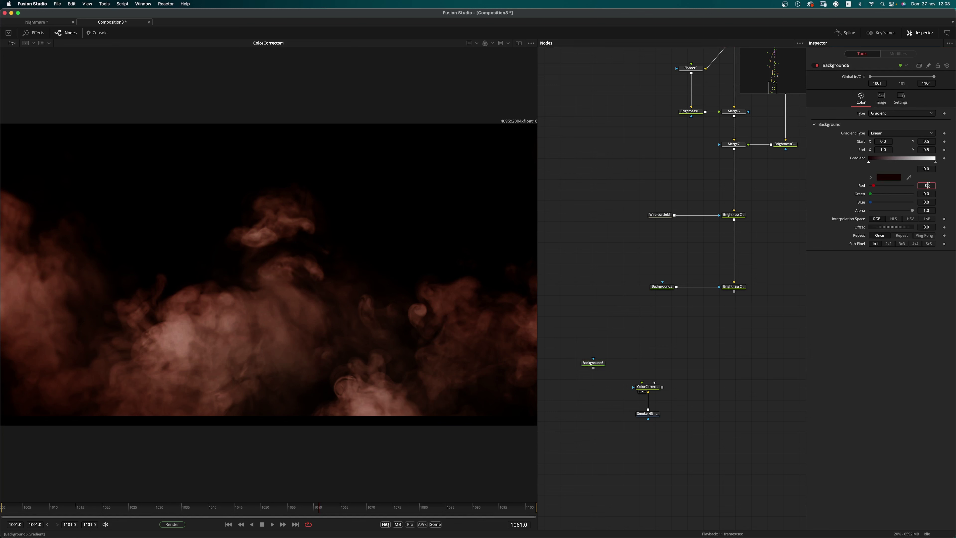
text(8)
key(Return)
click(935, 162)
drag(911, 194, 873, 191)
key(1)
- Make the gradient Radial, starting near the frame's centre and ending at about 1.02, -0.02
click(893, 133)
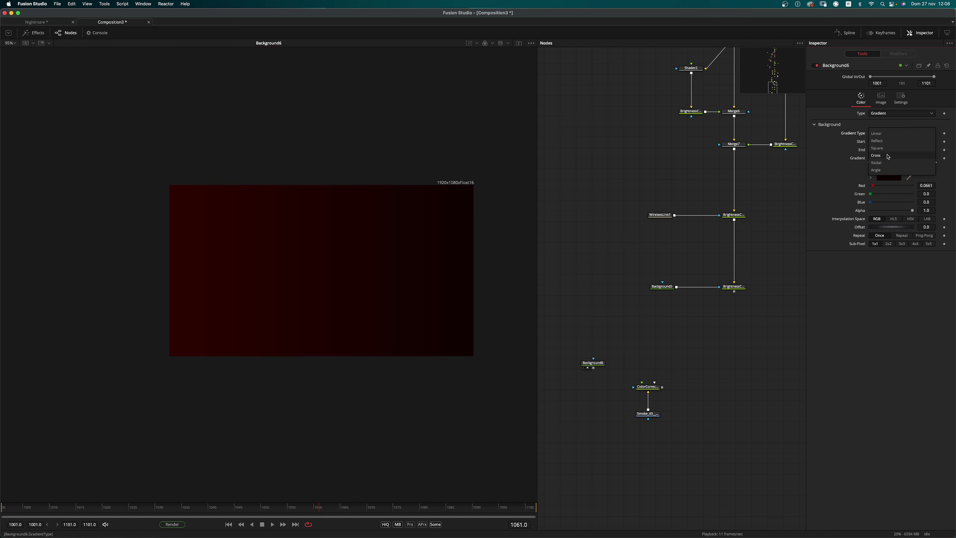
click(887, 163)
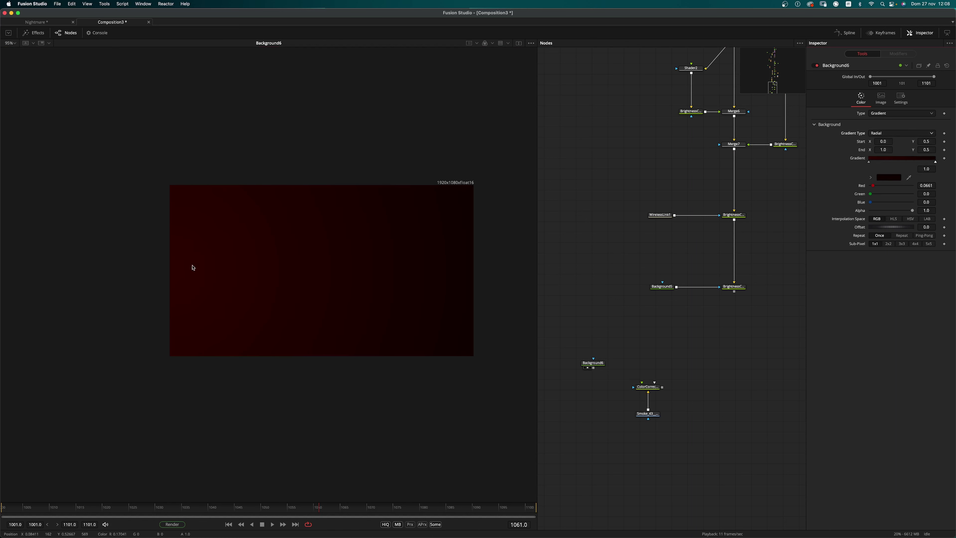
drag(171, 271, 307, 260)
drag(474, 270, 531, 417)
drag(307, 261, 333, 270)
scroll(416, 339, right, 4)
scroll(416, 339, down, 2)
drag(465, 393, 391, 313)
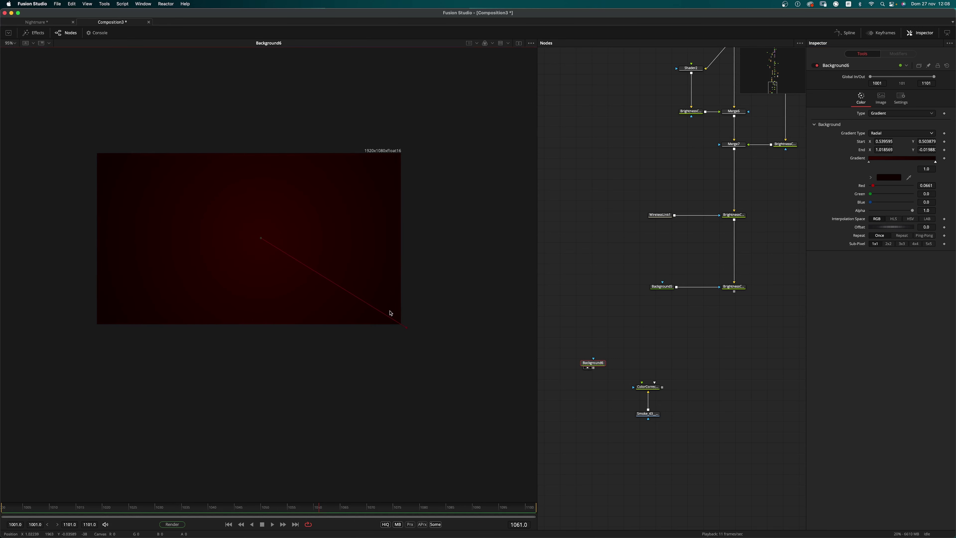
- Centre the radial gradient's start point exactly at 0.5, 0.5
drag(259, 238, 247, 233)
click(886, 142)
text(0.5)
key(Tab)
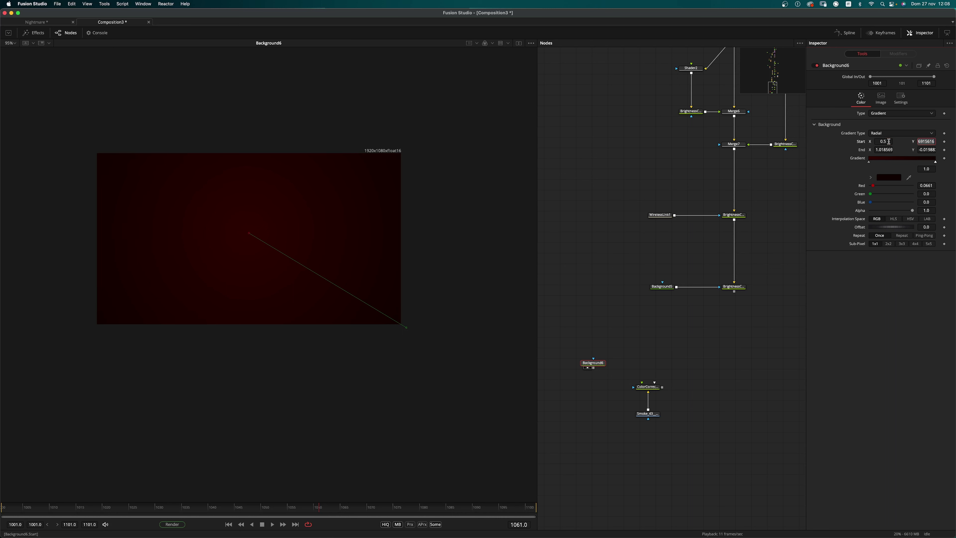
text(5)
key(Return)
- Merge the color-corrected smoke over the dark red gradient Background and view the merged result
scroll(698, 347, down, 3)
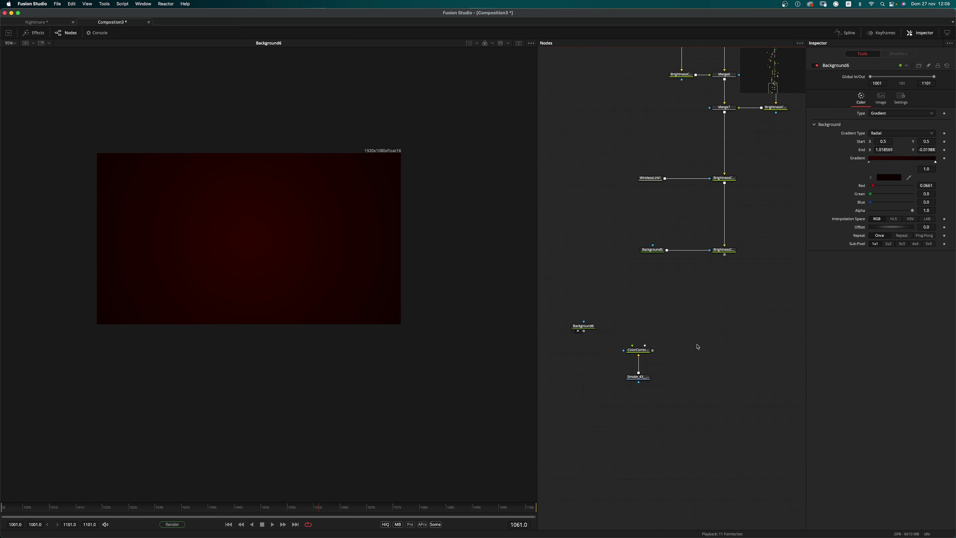
drag(652, 350, 441, 279)
click(631, 330)
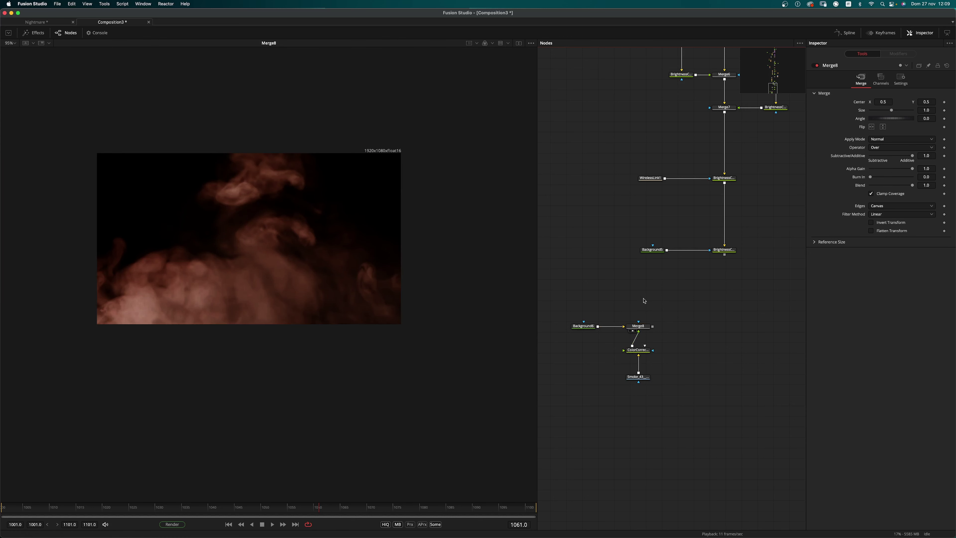
drag(586, 327, 384, 269)
drag(644, 327, 505, 284)
- Set the smoke merge's apply mode to Screen and its blend to 0.079
click(642, 326)
click(888, 140)
click(887, 147)
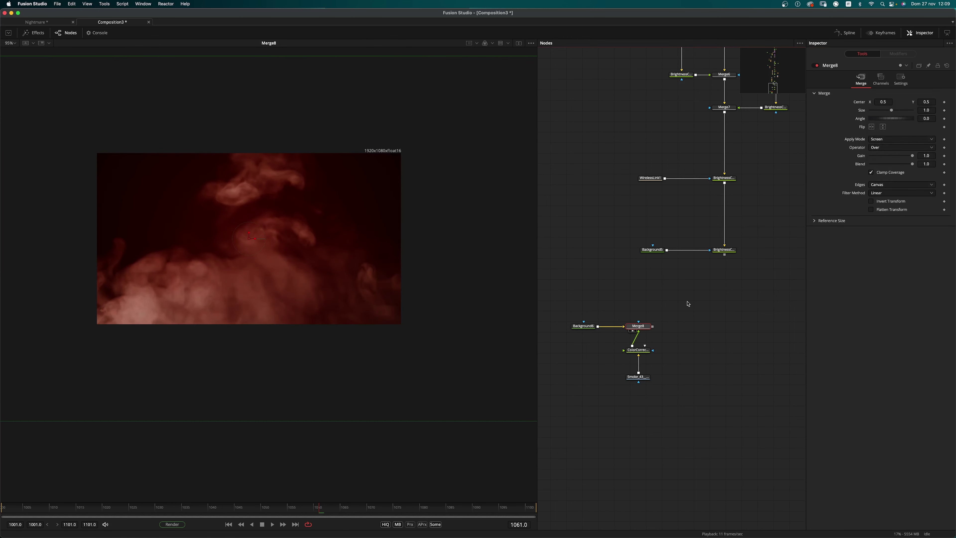
drag(913, 165, 873, 166)
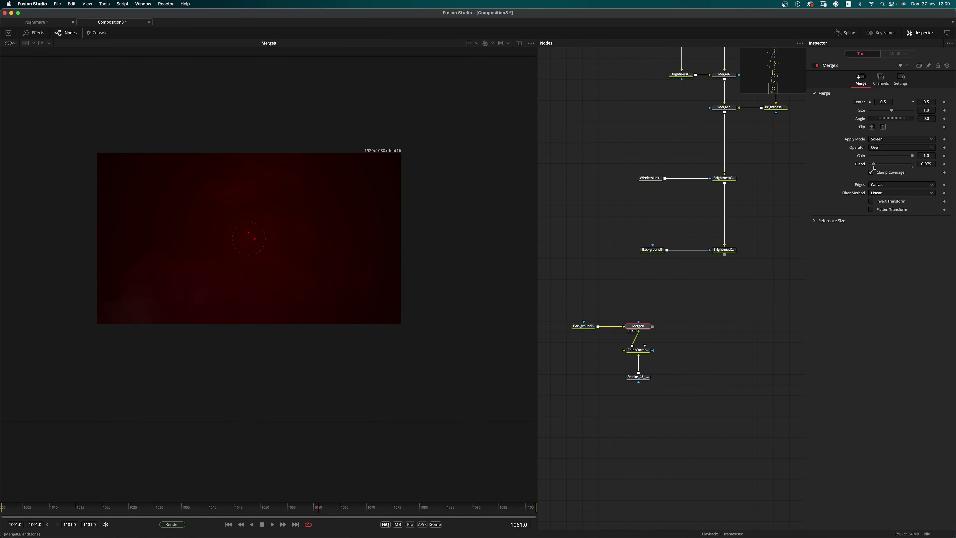
click(678, 371)
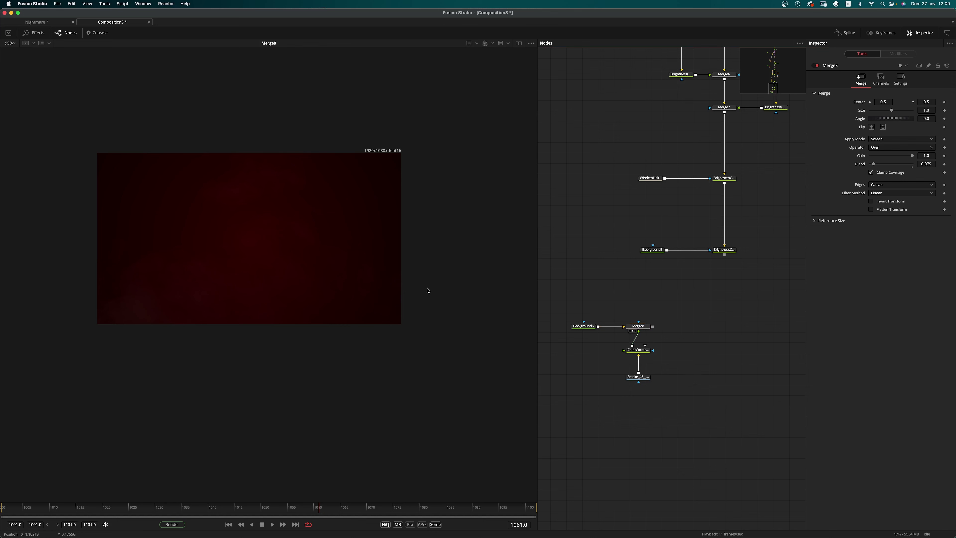
- Merge the final Nightmare title output over the smoky red background and view the composite
key(super+f)
scroll(468, 309, down, 1)
drag(724, 255, 640, 326)
key(1)
click(700, 456)
scroll(697, 454, left, 2)
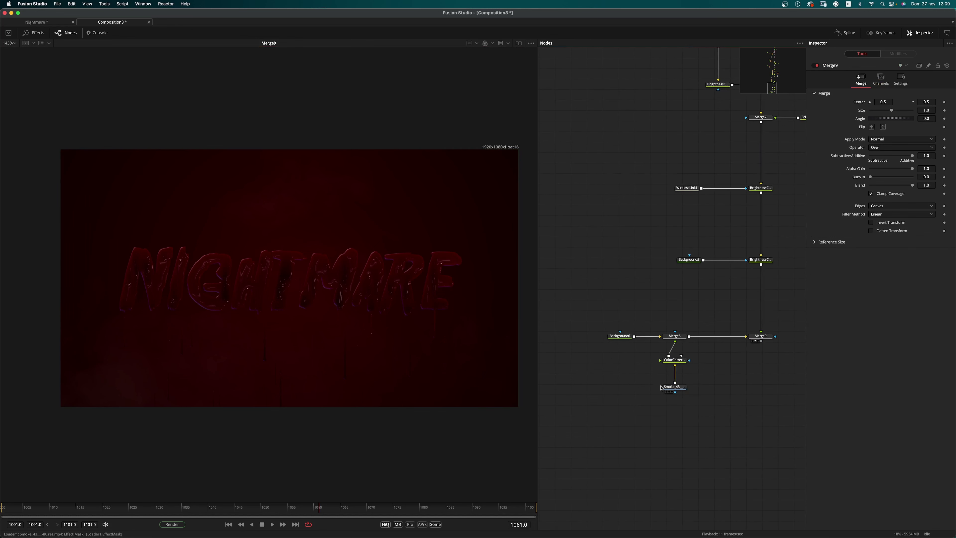
- Shift the smoke background nodes aside and insert a Brightness Contrast between the smoke merge and the title merge
drag(586, 313, 696, 415)
drag(682, 338, 663, 338)
click(662, 336)
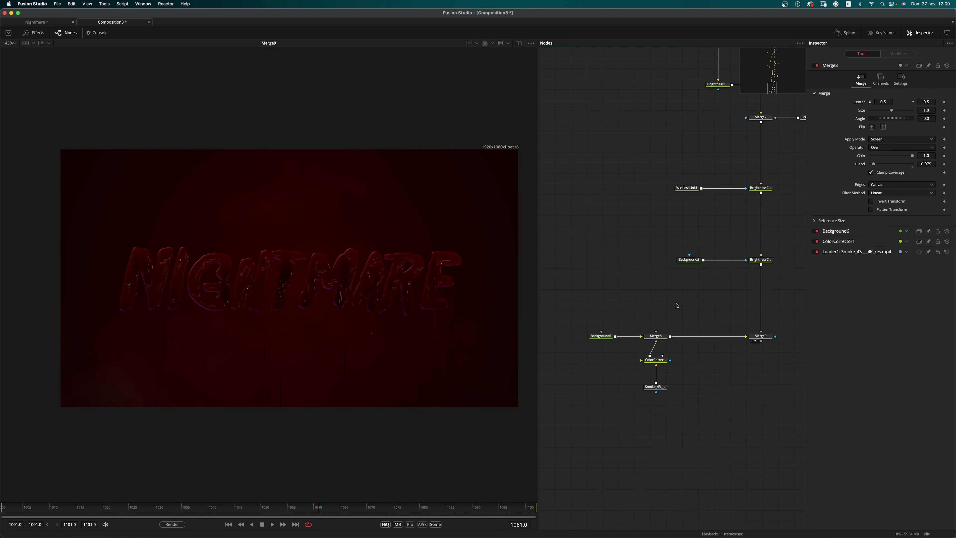
key(shift+space)
text(bri)
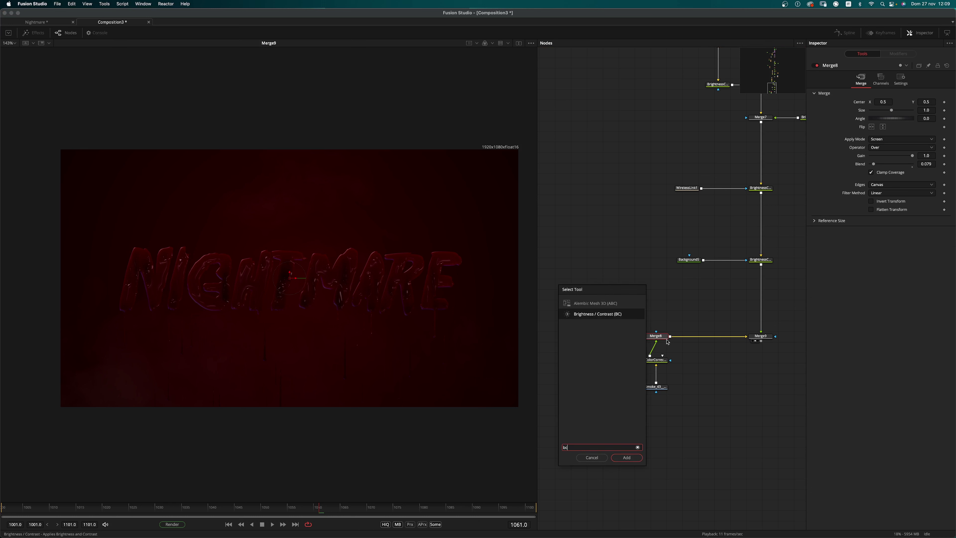
key(Return)
drag(704, 336, 718, 336)
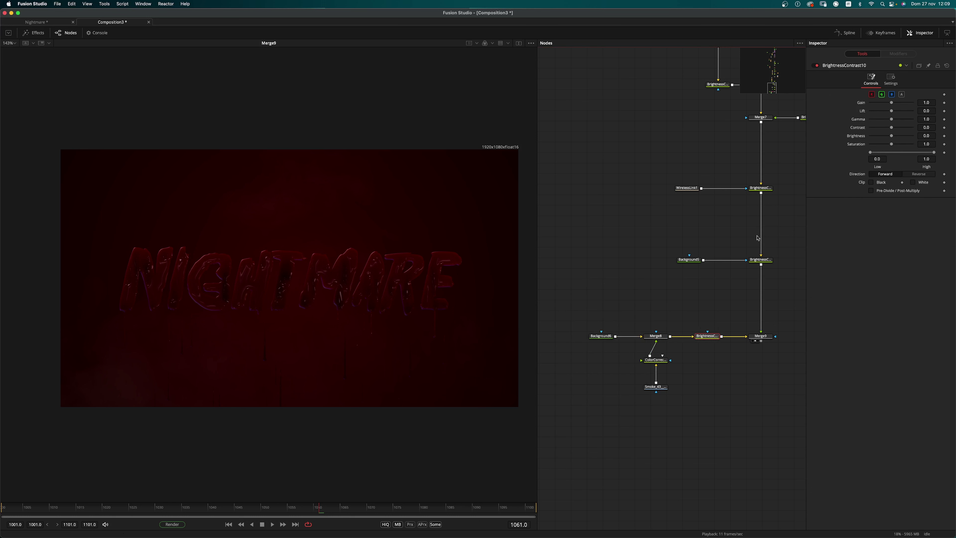
- Darken the background with the new Brightness Contrast at gain 0.81 and gamma 0.875, and play the composite
drag(891, 102, 869, 110)
drag(889, 121, 884, 123)
click(681, 473)
key(space)
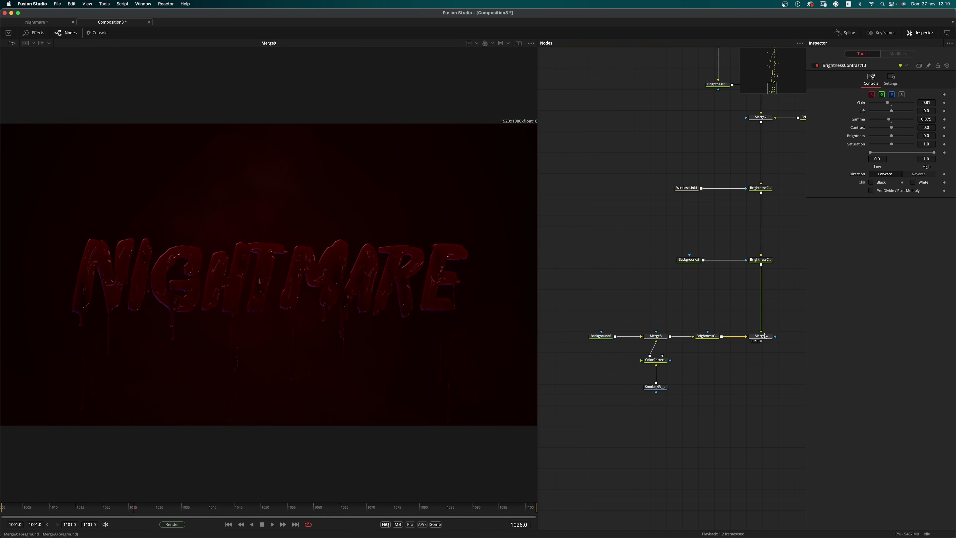
- Select the title merge, play the composite again and return to frame 1001
click(761, 335)
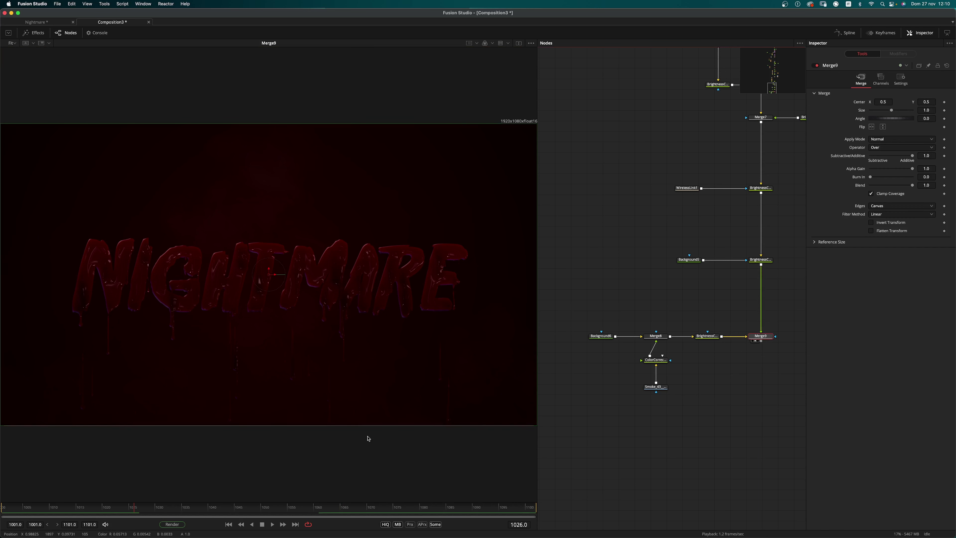
key(space)
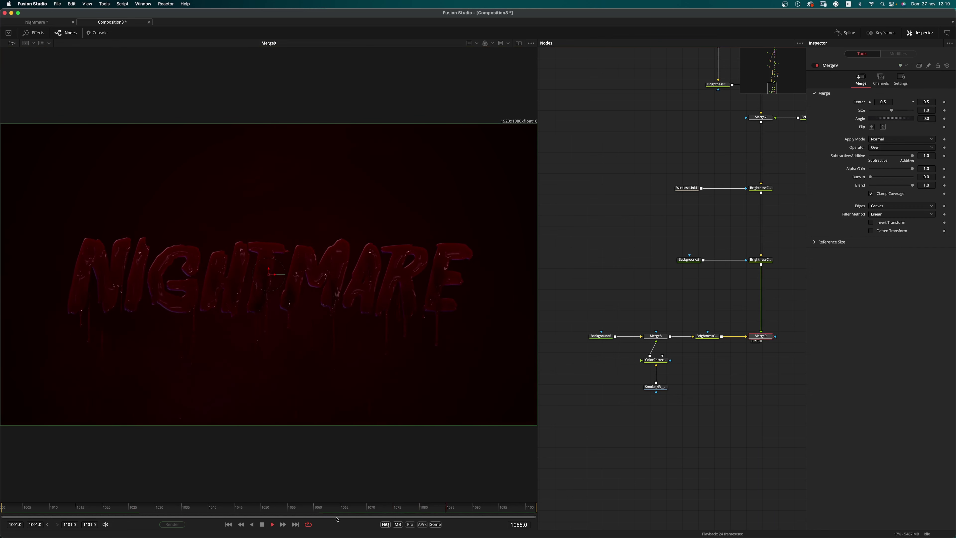
click(2, 512)
- Add a Blur node below the title merge
scroll(728, 370, up, 3)
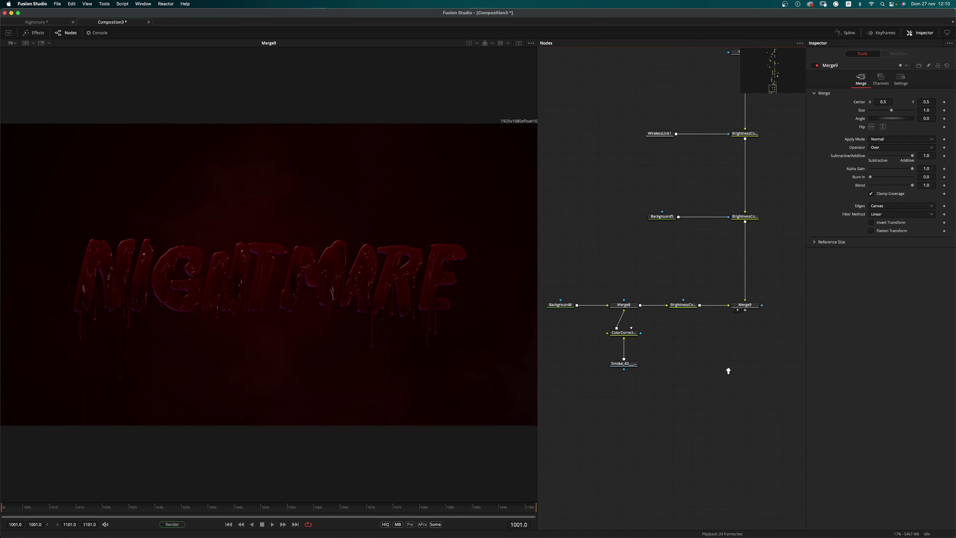
scroll(729, 353, up, 2)
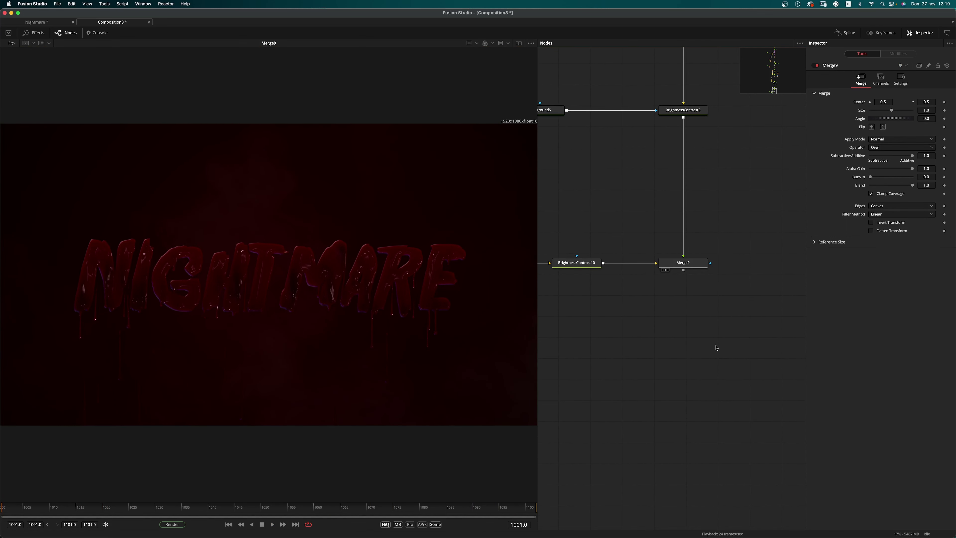
key(shift+space)
text(blur)
key(Return)
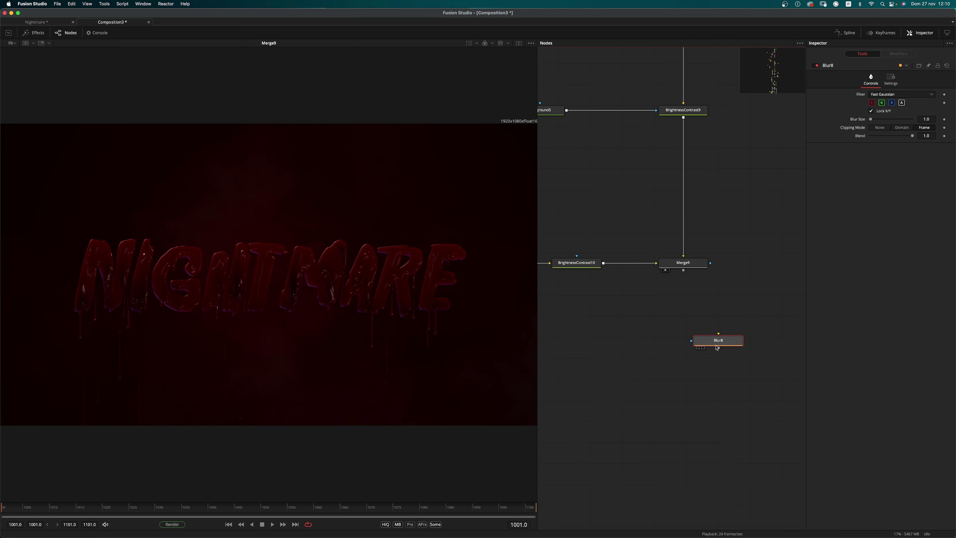
- Connect the Blur node after the title merge, view it and set its blur size to 0.5
drag(716, 334, 718, 335)
drag(718, 340, 428, 342)
click(708, 348)
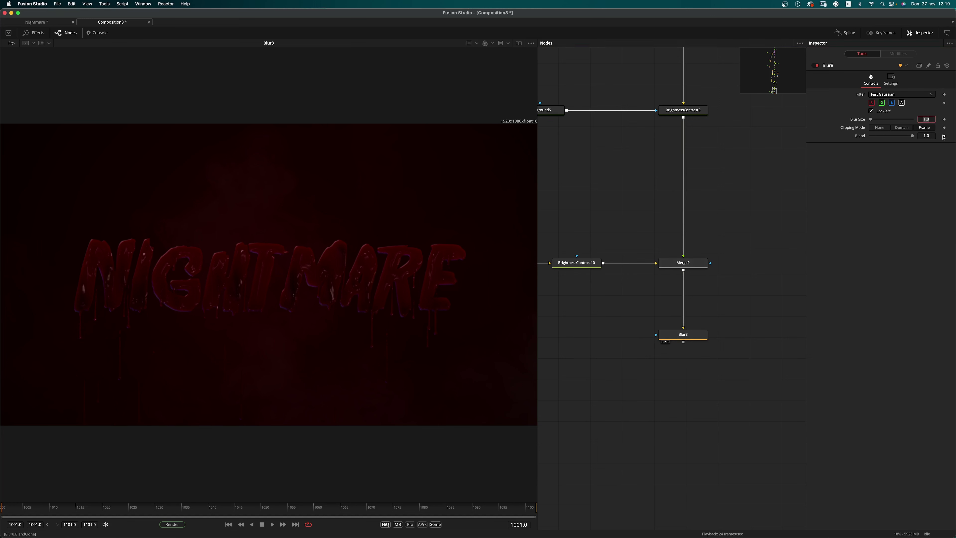
key(Tab)
click(632, 437)
drag(696, 335, 697, 337)
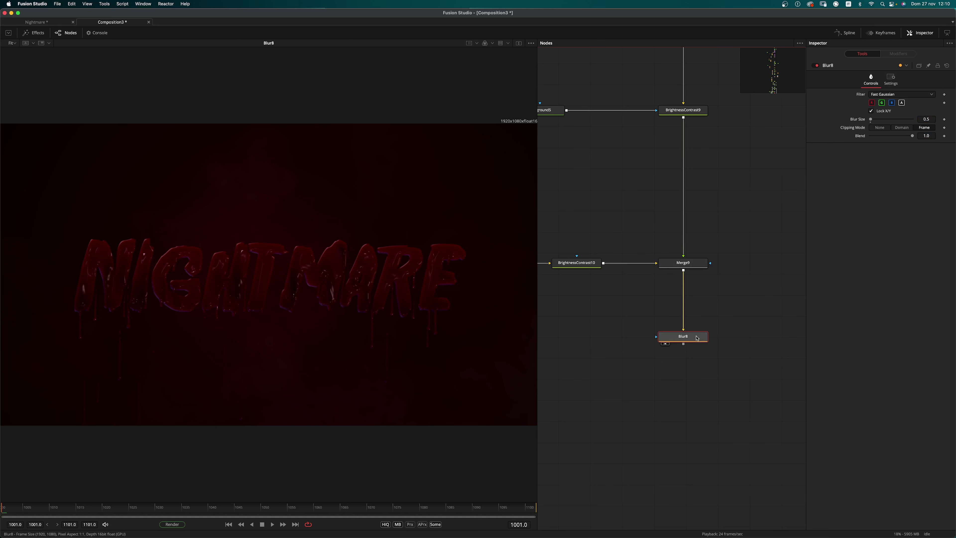
- Add a Sharpen node below the Blur node and show it in the viewer
key(shift+space)
text(blur)
key(BackSpace)
key(BackSpace)
key(BackSpace)
key(BackSpace)
text(sharp)
key(Return)
drag(679, 356, 467, 324)
drag(696, 359, 695, 369)
- Try a Sharpen amount of 0.8, settle on 0.3 and play the composite
click(934, 111)
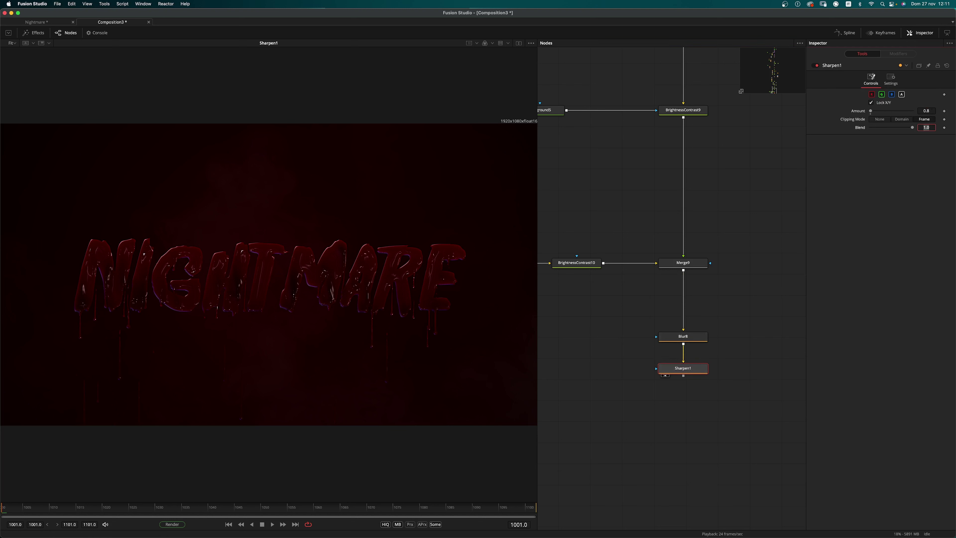
text(0.8)
key(Return)
key(space)
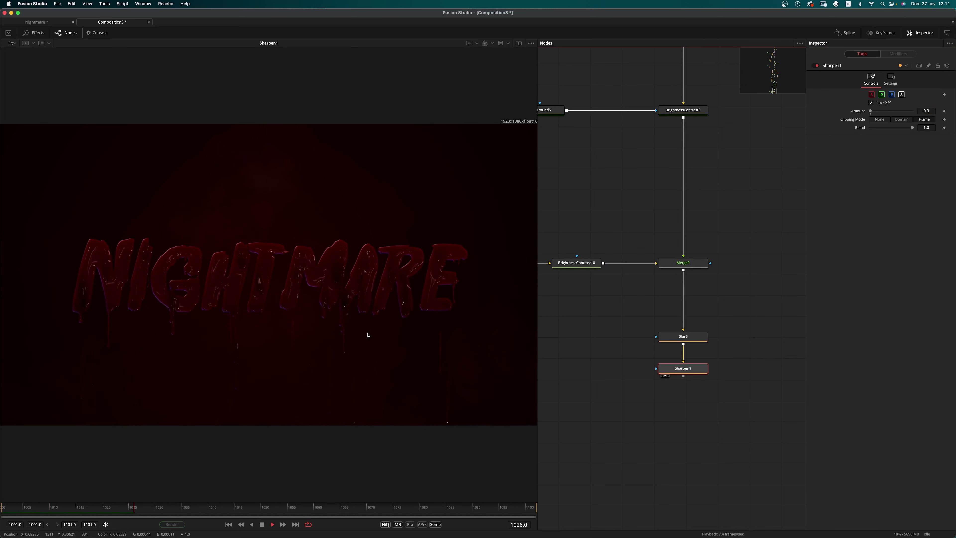
key(space)
- Add a Soft Glow node below the Sharpen node and show it in the viewer
scroll(675, 340, down, 5)
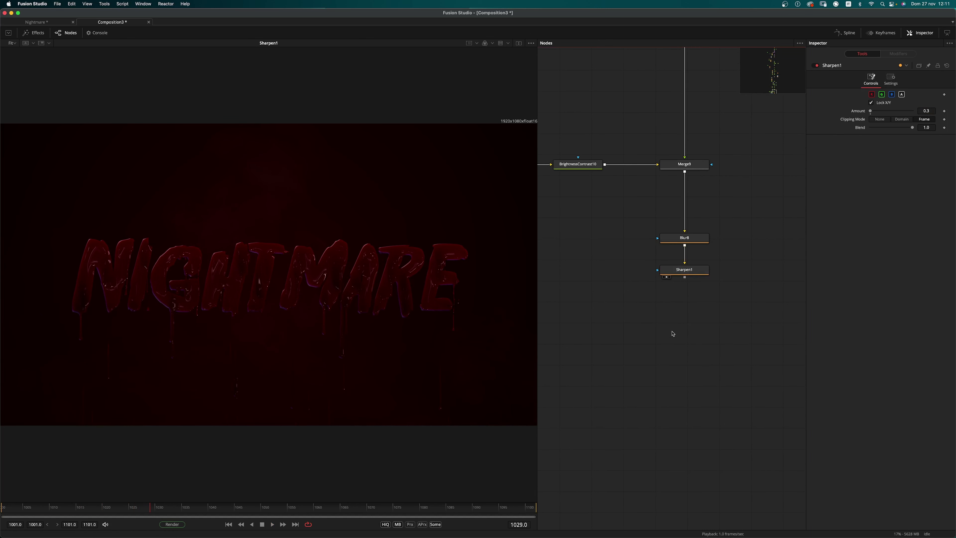
key(shift+space)
text(shar)
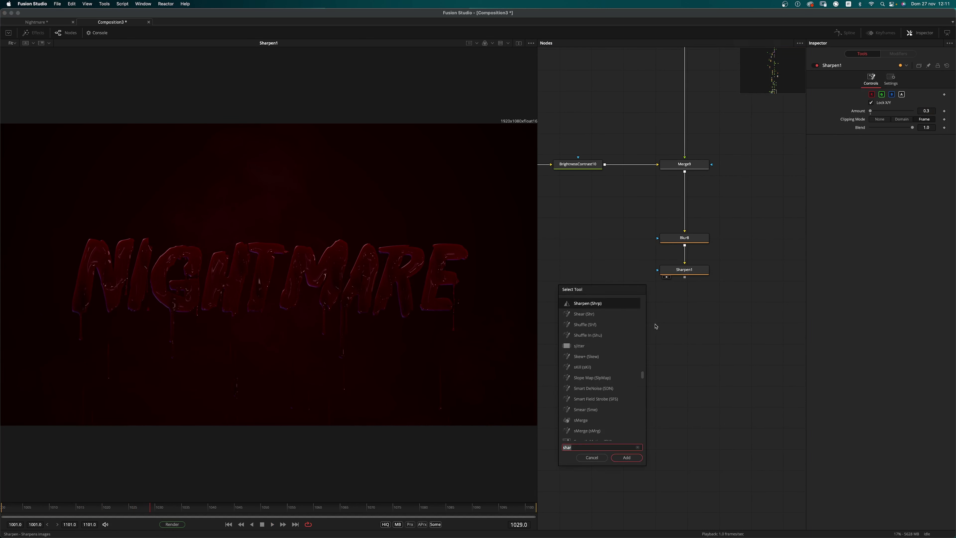
key(BackSpace)
key(BackSpace)
key(BackSpace)
text(oft)
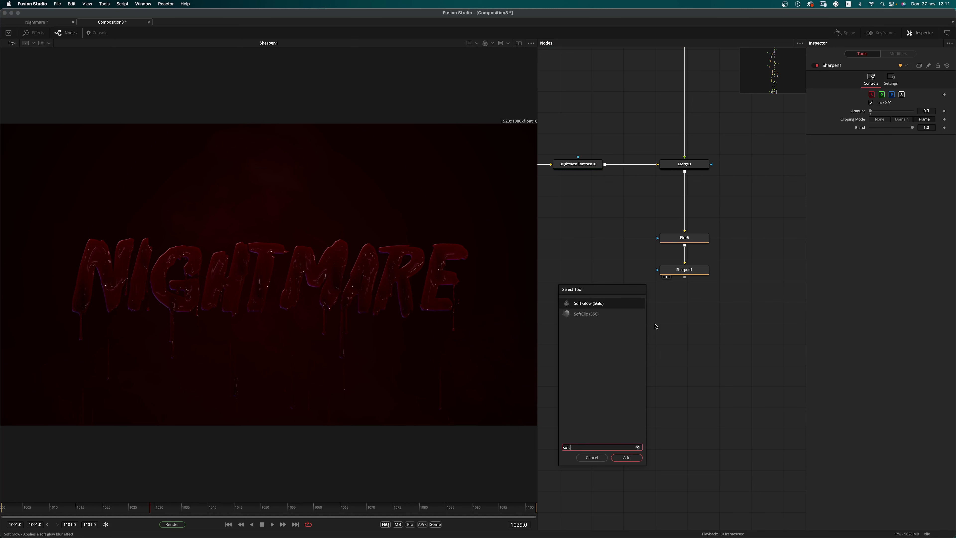
key(Return)
drag(683, 298, 676, 338)
drag(675, 337, 685, 334)
drag(685, 334, 476, 342)
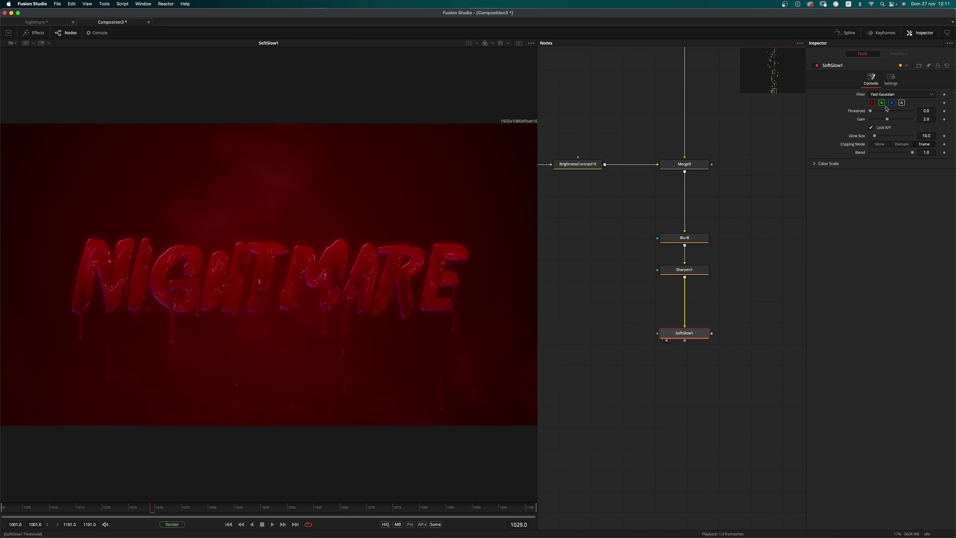
- Set the Soft Glow to threshold 0.173, gain 0.512 and glow size 20.5, and move its node closer to Sharpen
drag(870, 112, 875, 113)
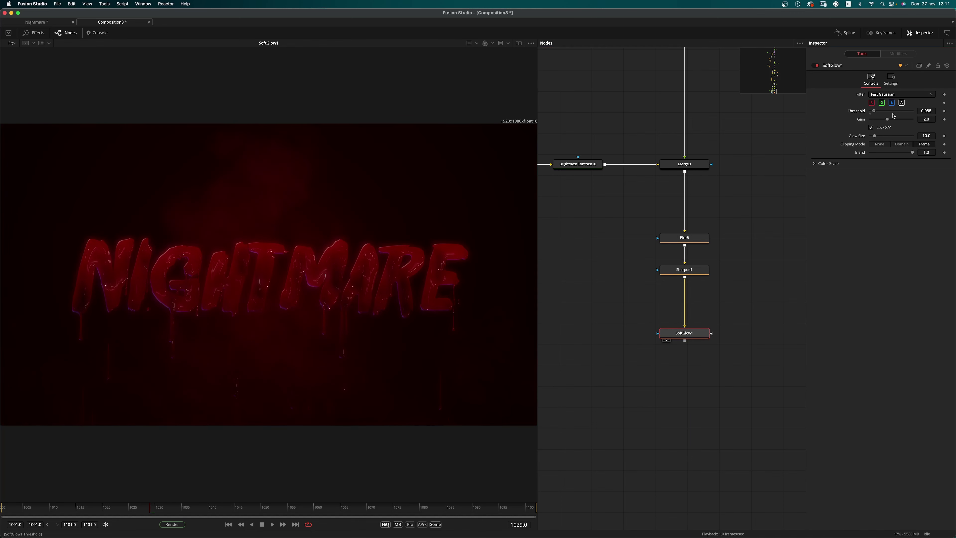
click(880, 112)
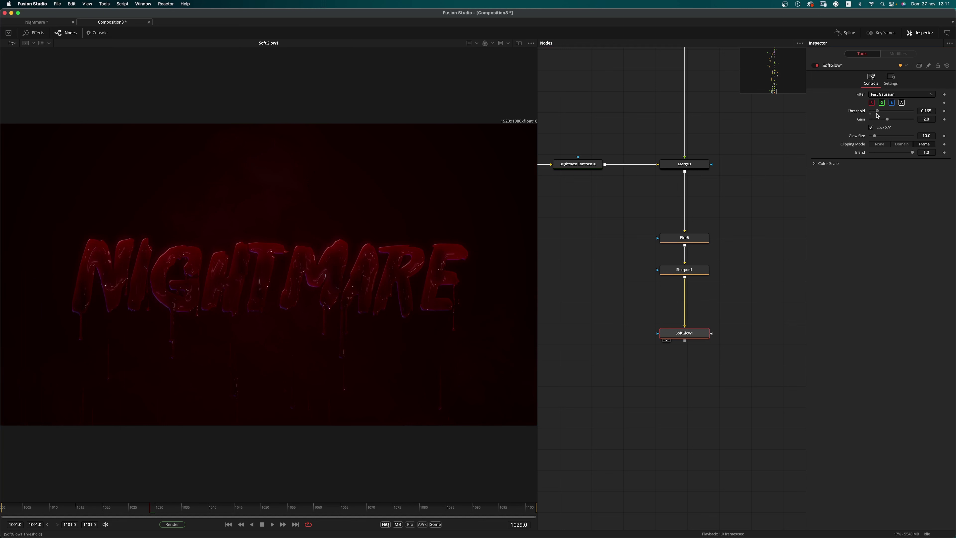
mouse_move(888, 120)
mouse_down()
mouse_move(874, 120)
mouse_move(882, 138)
mouse_up()
click(676, 359)
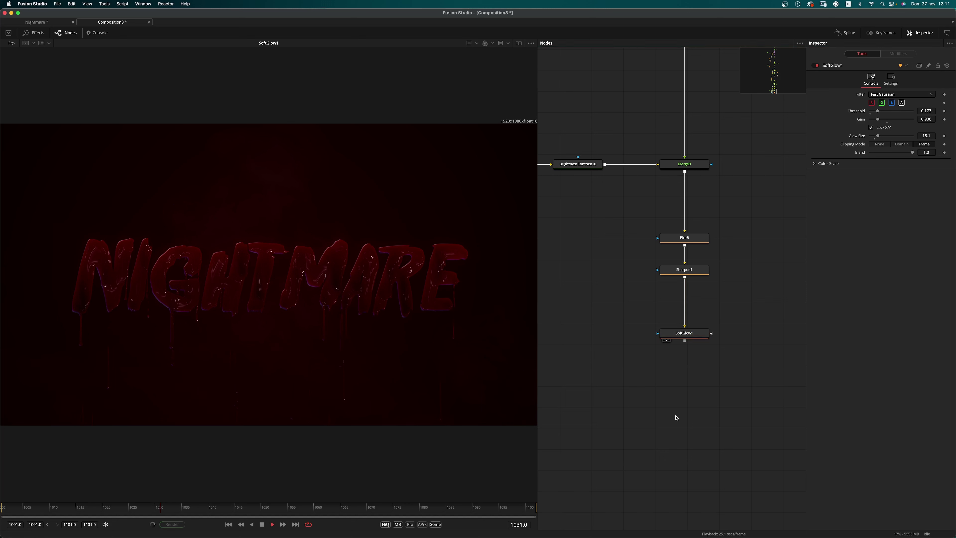
drag(687, 334, 687, 302)
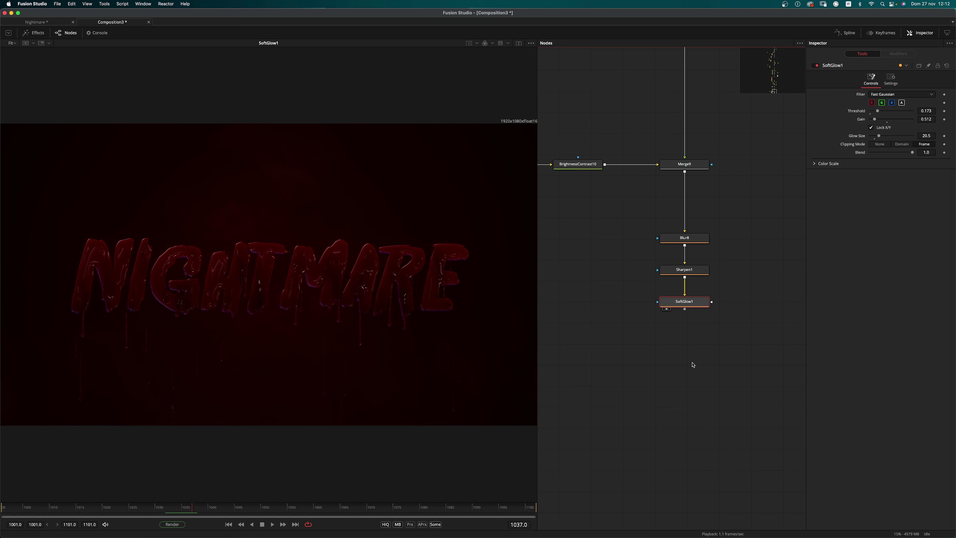
- Add an ml_FastChroma node below the Soft Glow and show it in the viewer
key(shift+space)
text(soft)
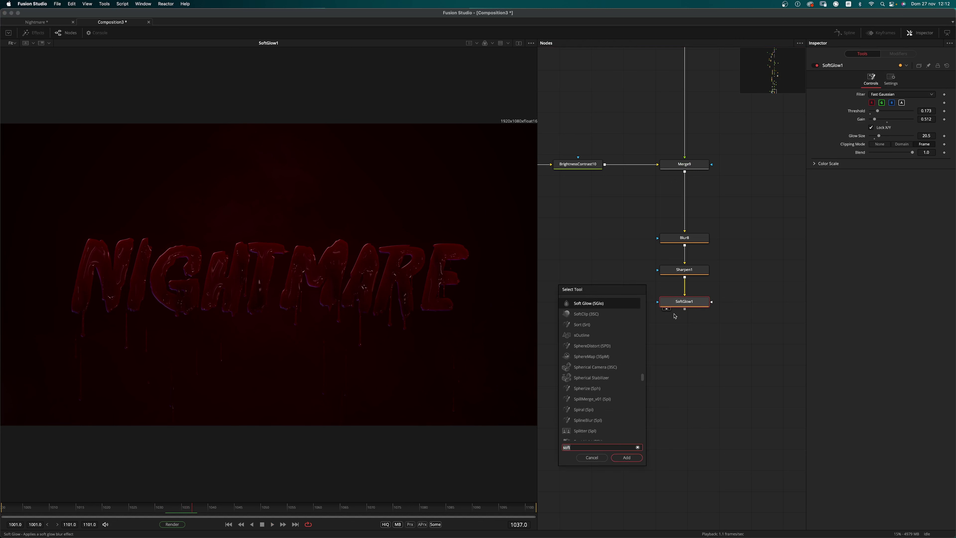
text(ml)
key(Down)
key(Down)
key(Down)
key(Down)
key(Return)
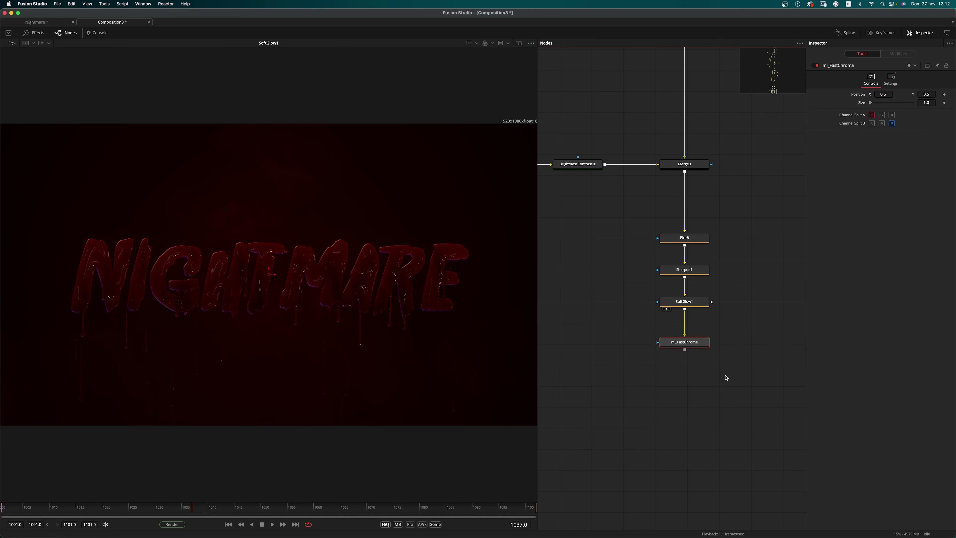
key(1)
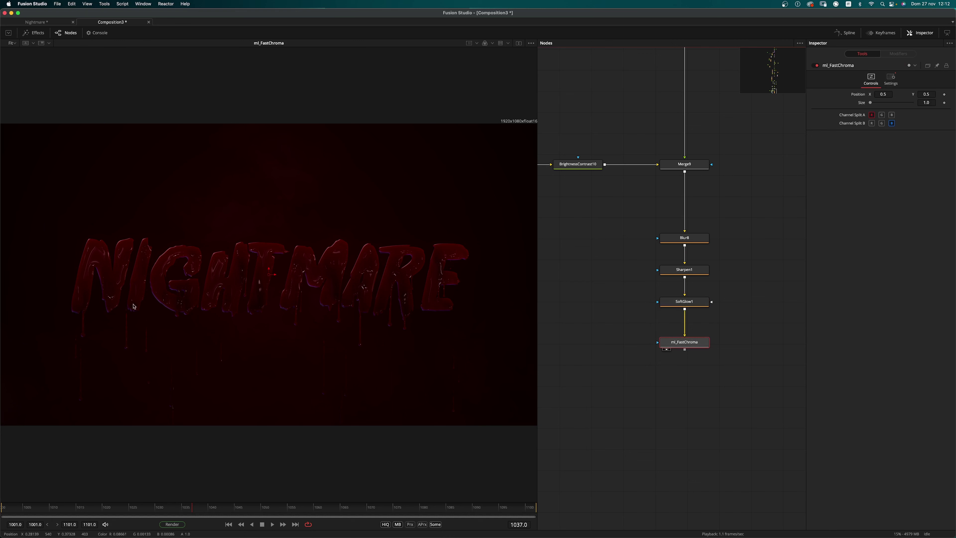
- Set the FastChroma size to 1.001289, checking the colour fringing on the letters up close
scroll(57, 276, up, 5)
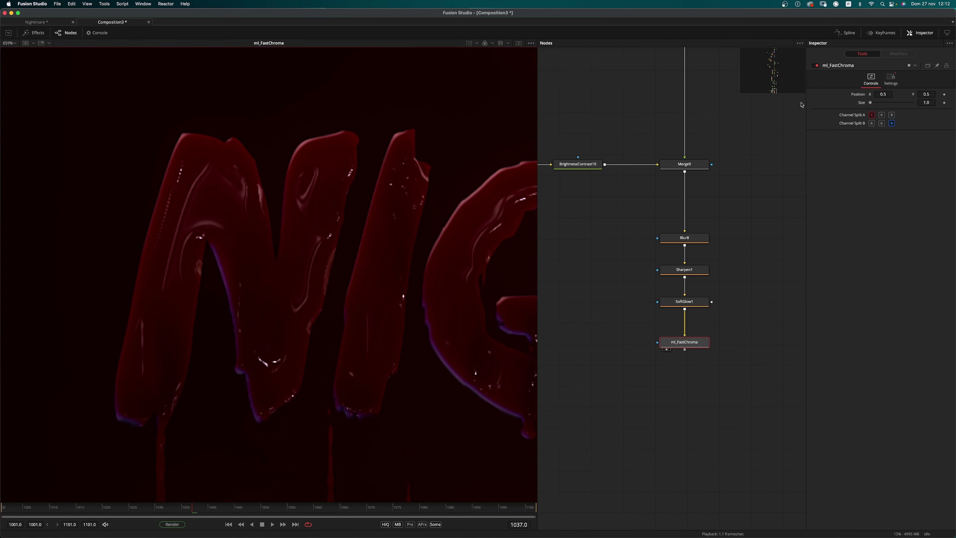
drag(871, 103, 884, 104)
scroll(245, 295, down, 6)
scroll(335, 311, right, 3)
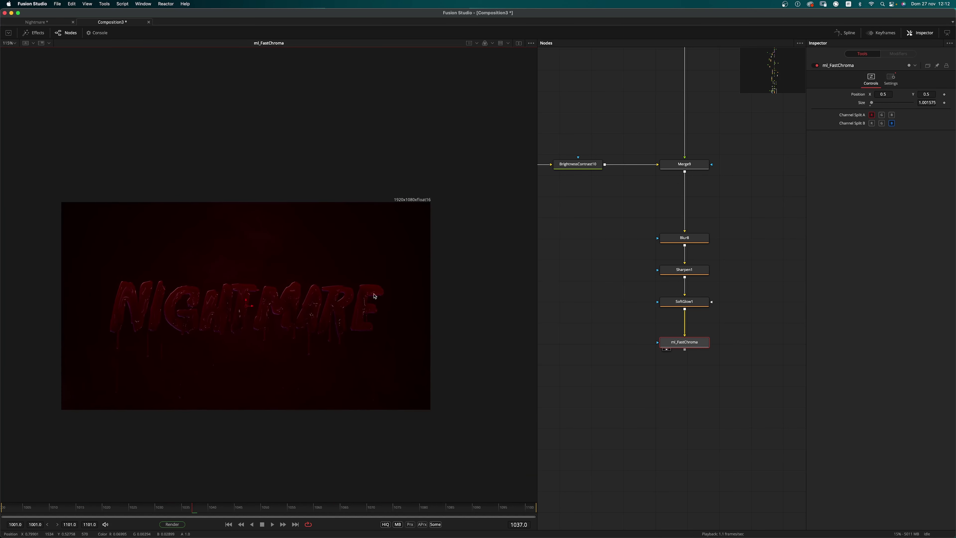
scroll(374, 294, up, 7)
scroll(385, 268, down, 5)
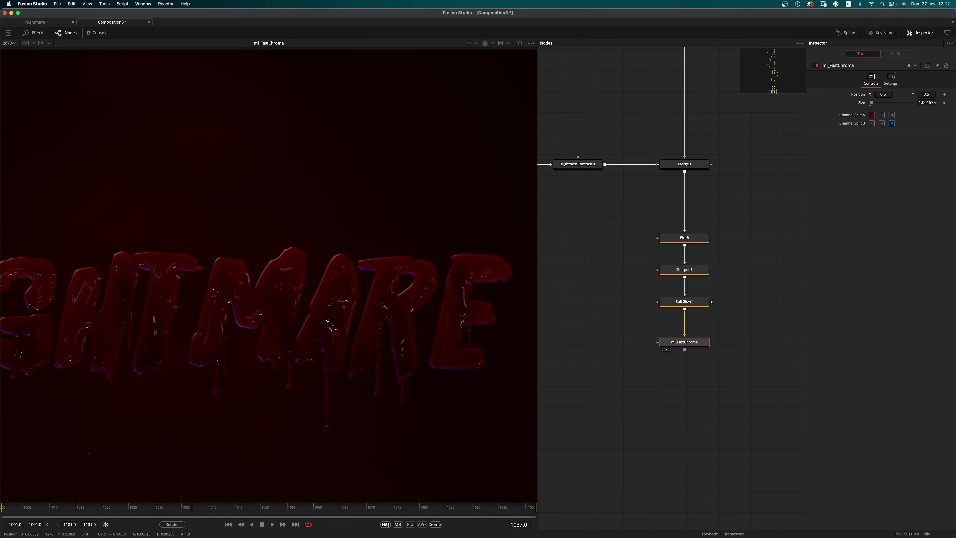
scroll(448, 286, up, 5)
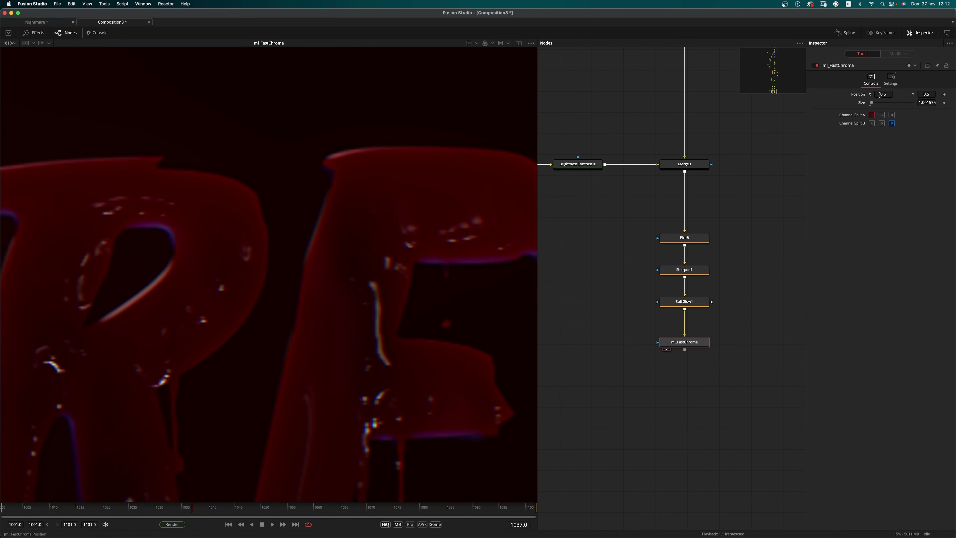
drag(871, 104, 868, 106)
drag(932, 102, 927, 102)
scroll(276, 295, down, 3)
drag(260, 301, 315, 310)
key(super+f)
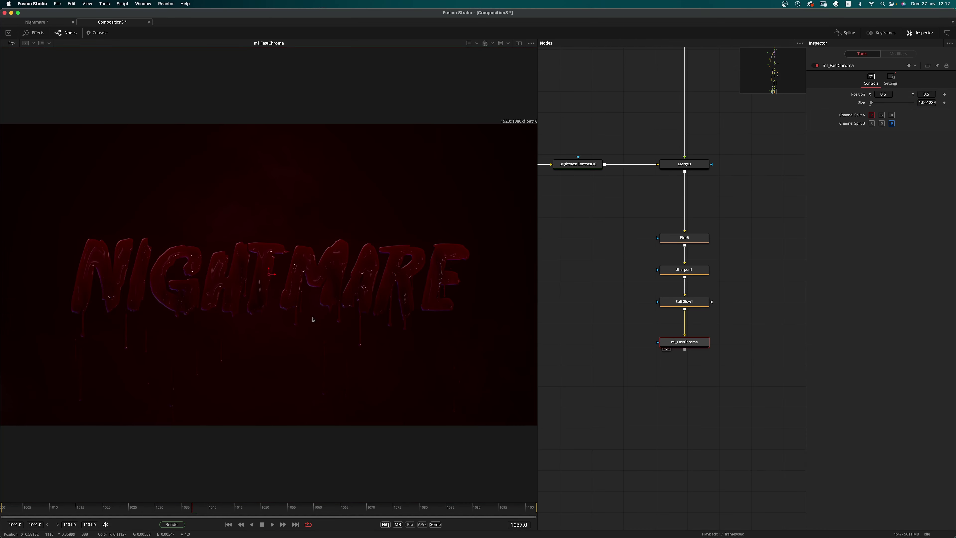
- Add a Film Grain node below the FastChroma node
click(662, 450)
click(697, 349)
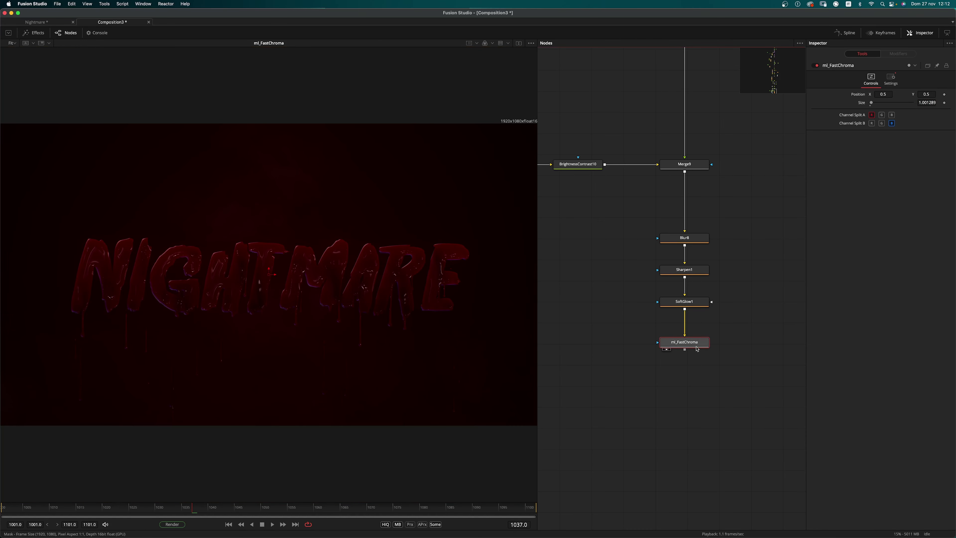
mouse_move(690, 340)
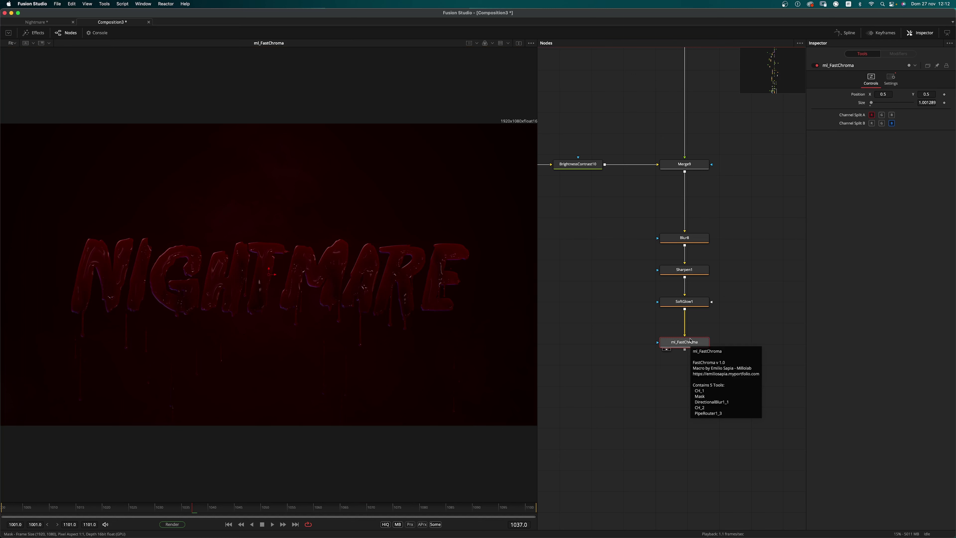
key(shift+space)
text(fa)
key(BackSpace)
text(ilm)
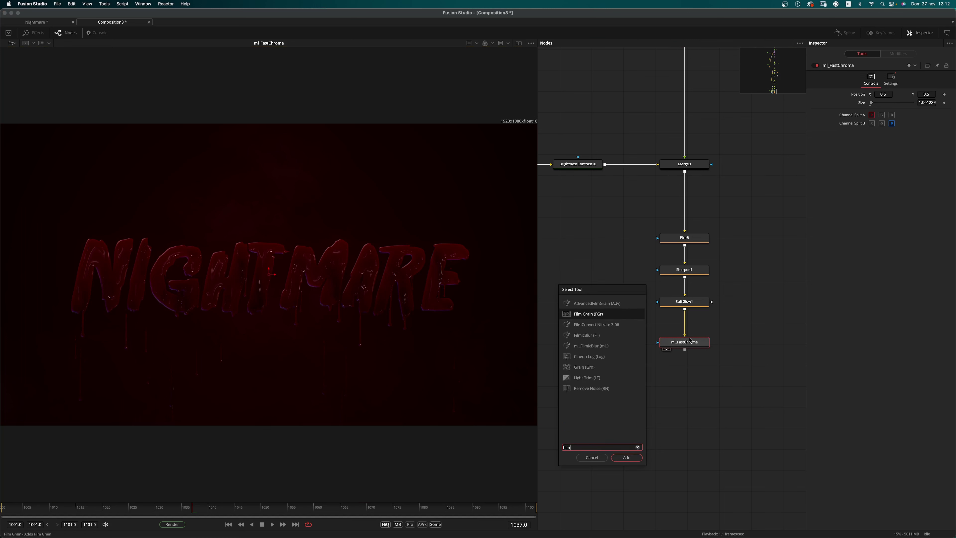
key(Return)
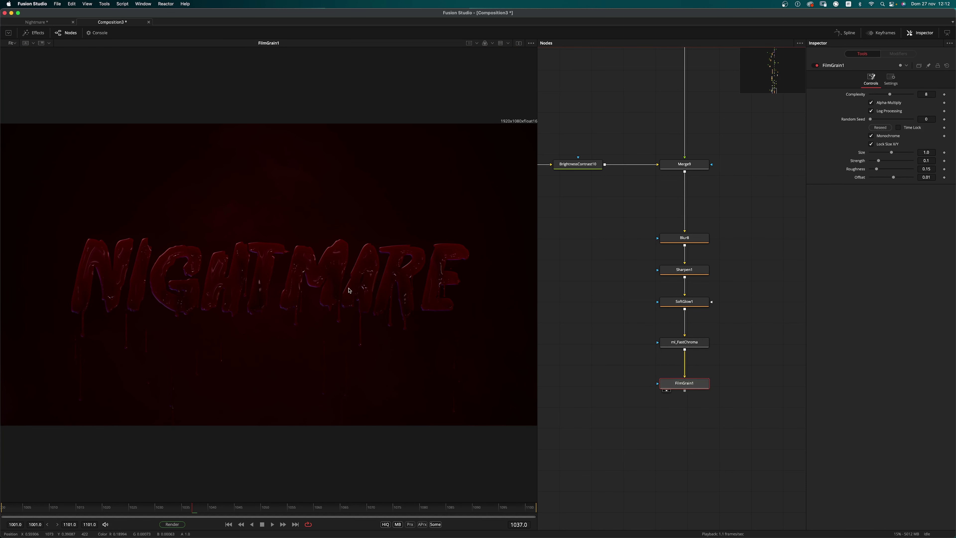
- Turn off monochrome film grain and set master size 0.64, master strength 0.0551 and master offset 0.1
scroll(304, 247, up, 5)
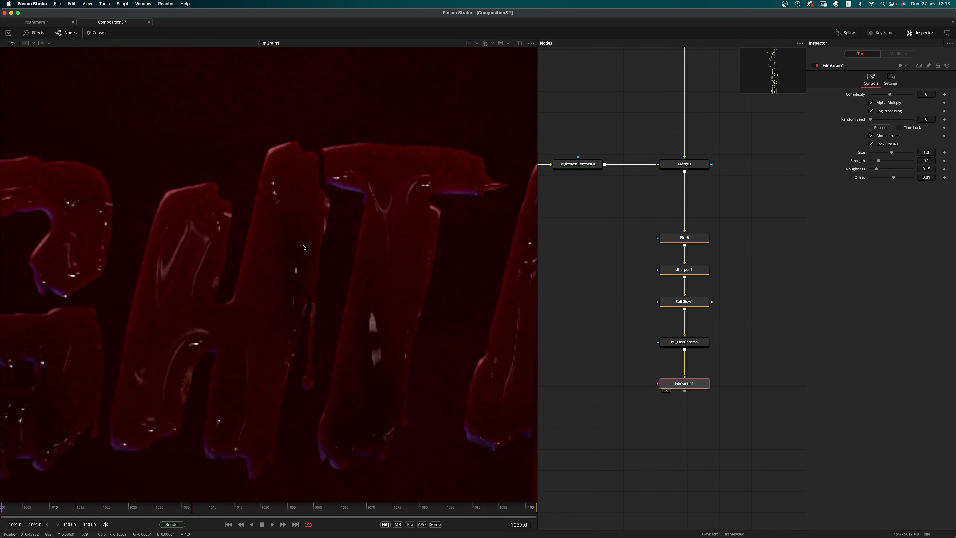
scroll(303, 247, down, 1)
click(887, 137)
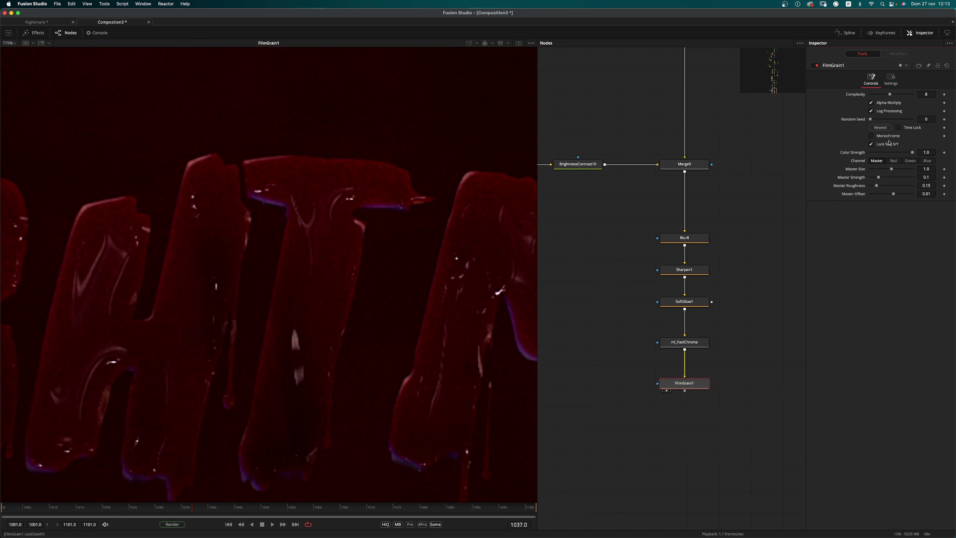
scroll(346, 293, down, 1)
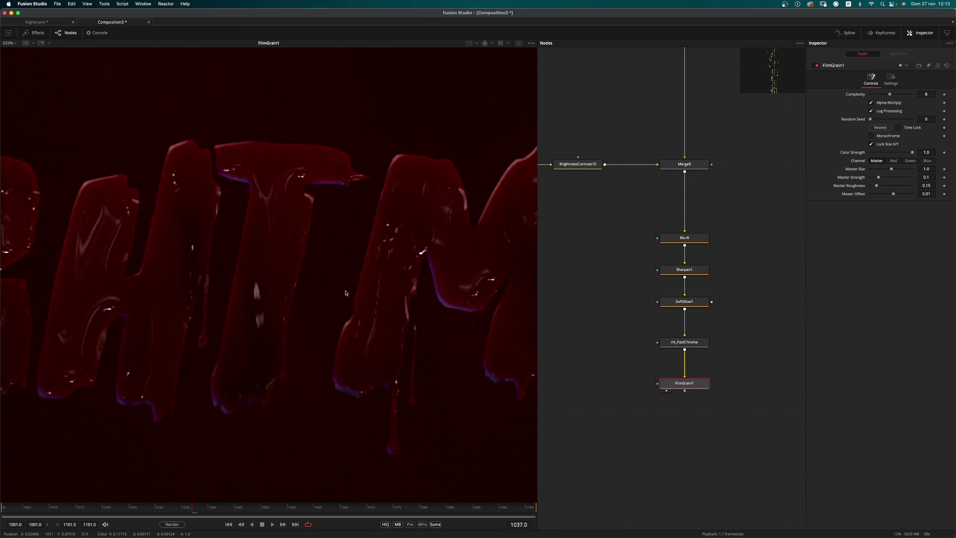
drag(892, 172, 884, 172)
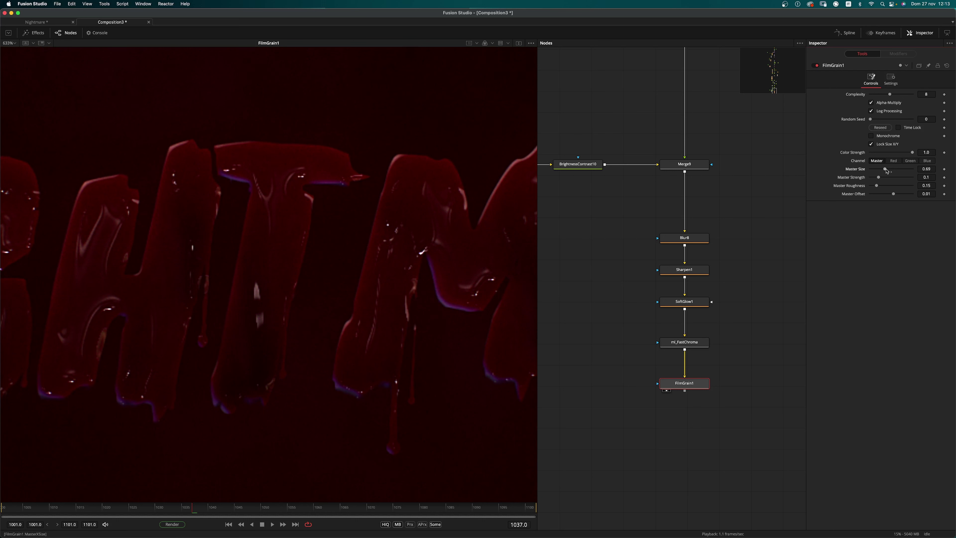
drag(894, 194, 886, 171)
drag(879, 177, 875, 179)
scroll(283, 304, down, 5)
scroll(283, 303, down, 3)
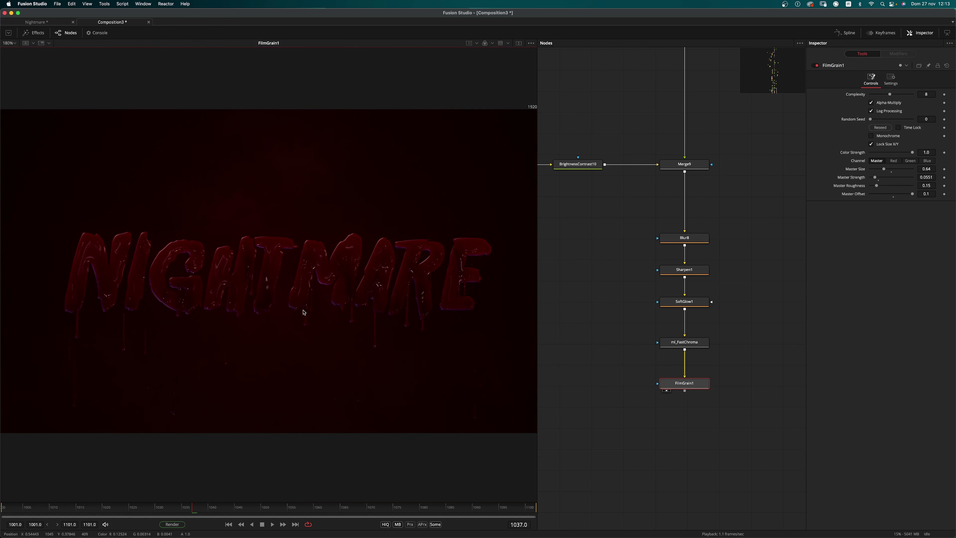
key(ctrl+f)
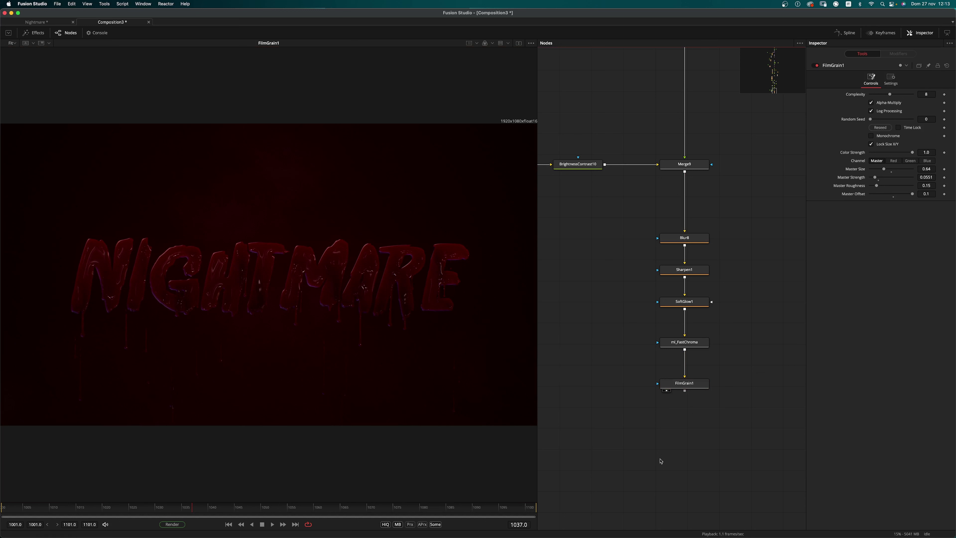
- Move the Film Grain node down, insert a Color Corrector between it and FastChroma, and adjust the corrector's gain and gamma
click(707, 381)
drag(707, 381, 707, 448)
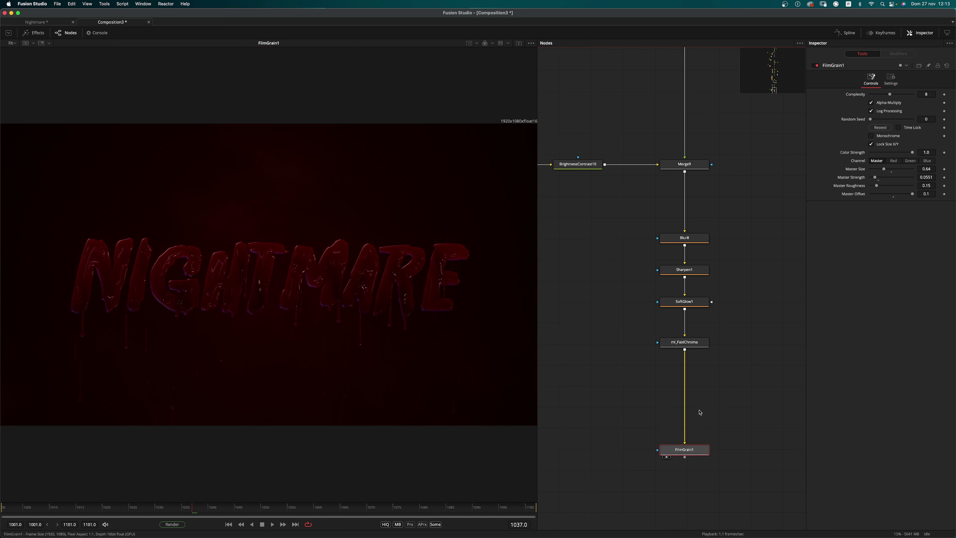
click(705, 343)
key(shift+space)
text(film)
key(BackSpace)
key(BackSpace)
key(BackSpace)
key(BackSpace)
text(cc)
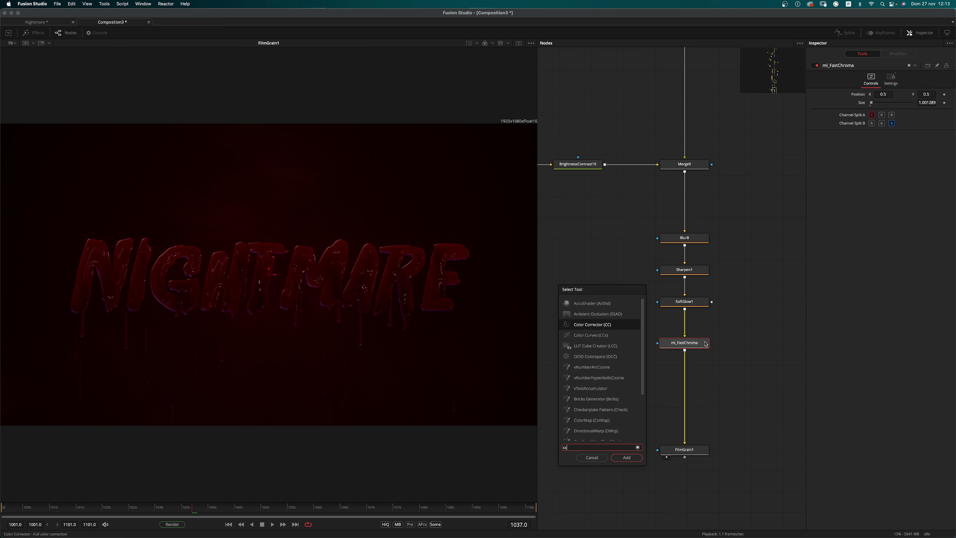
key(Return)
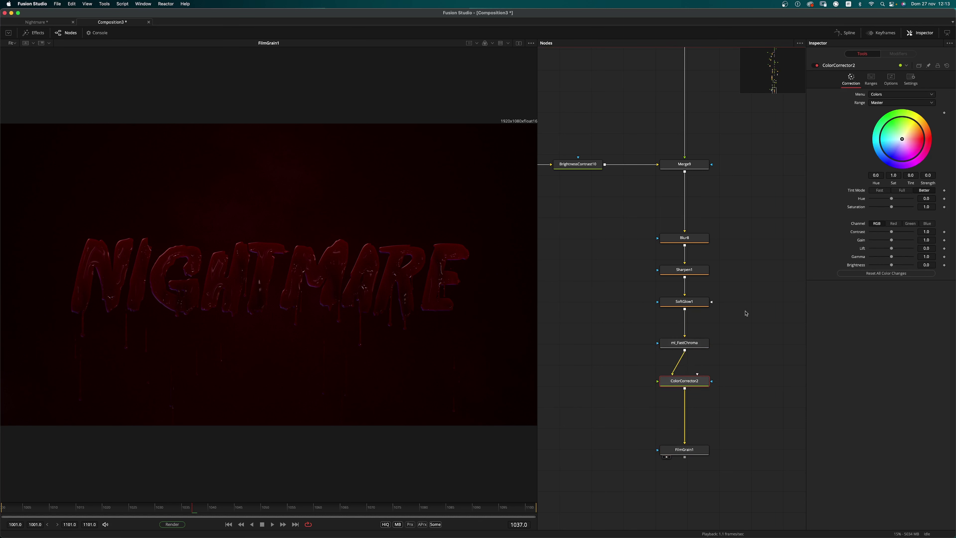
drag(892, 240, 885, 260)
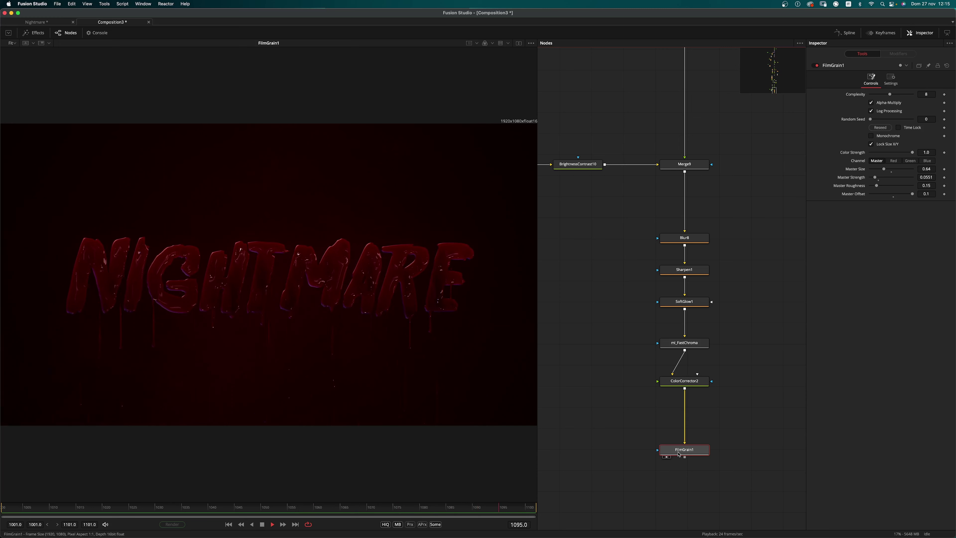
- Replace the title text in the Text1 node with "REDRUM"
scroll(587, 309, down, 6)
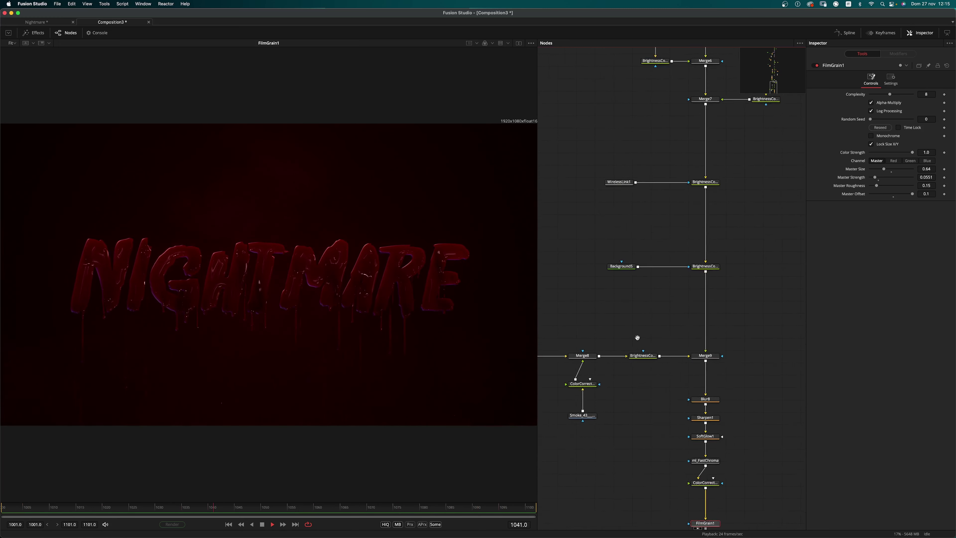
scroll(649, 316, up, 10)
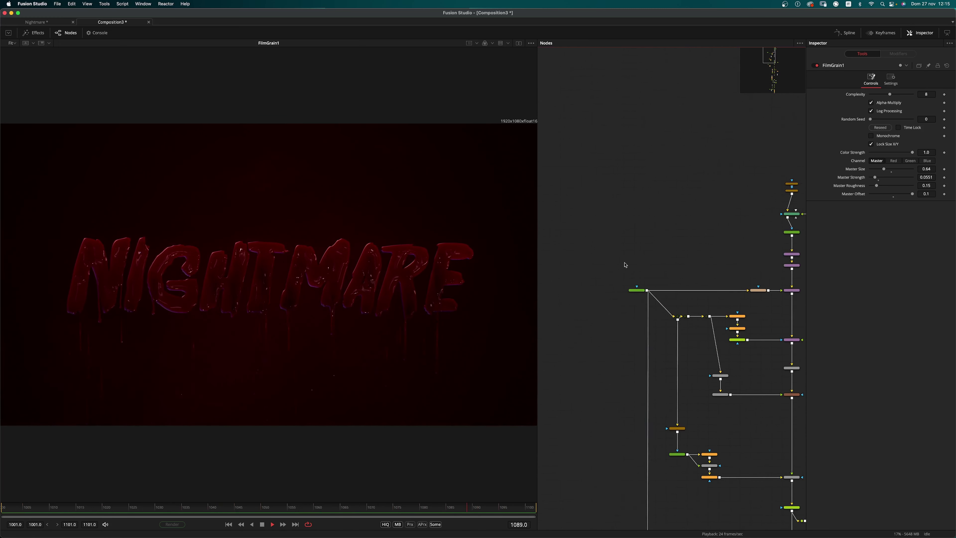
scroll(640, 194, down, 3)
click(626, 273)
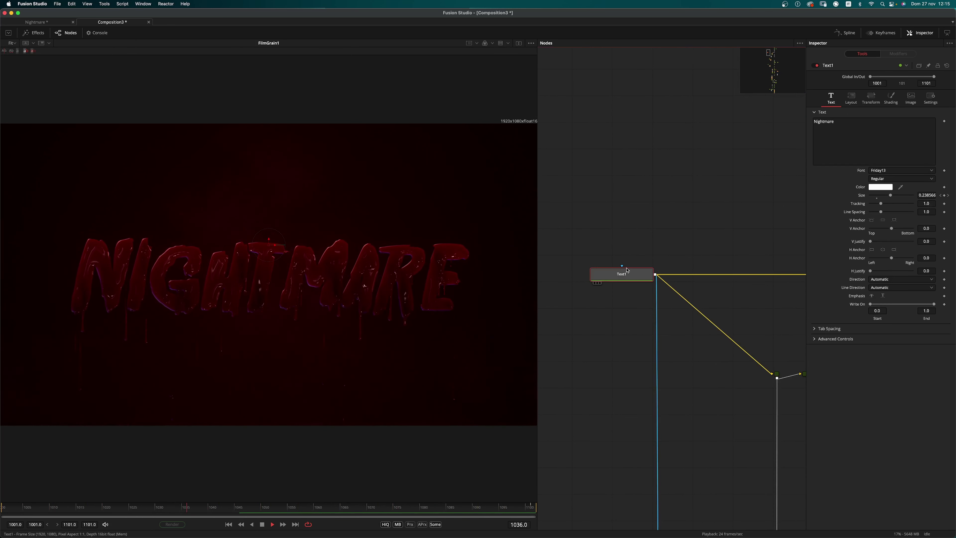
click(850, 122)
key(super+a)
text(R)
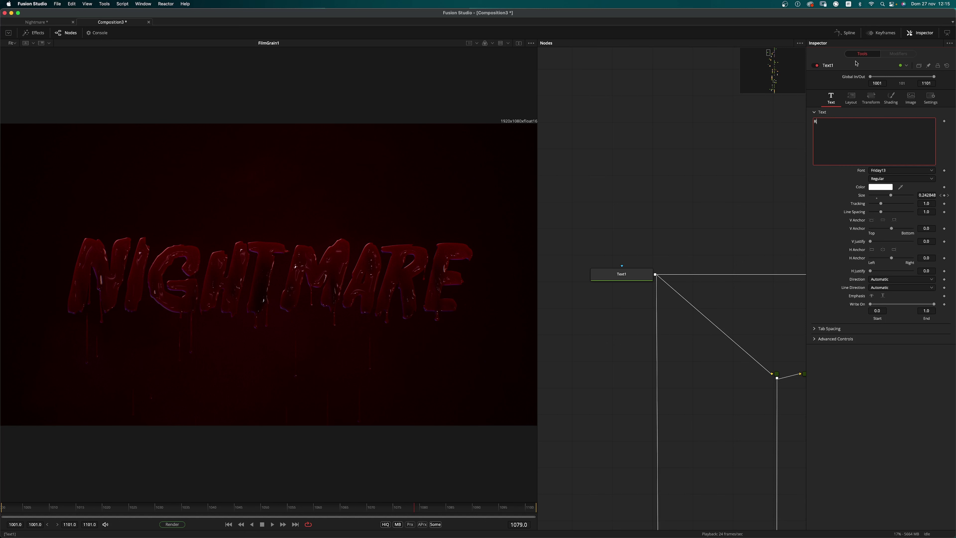
click(675, 238)
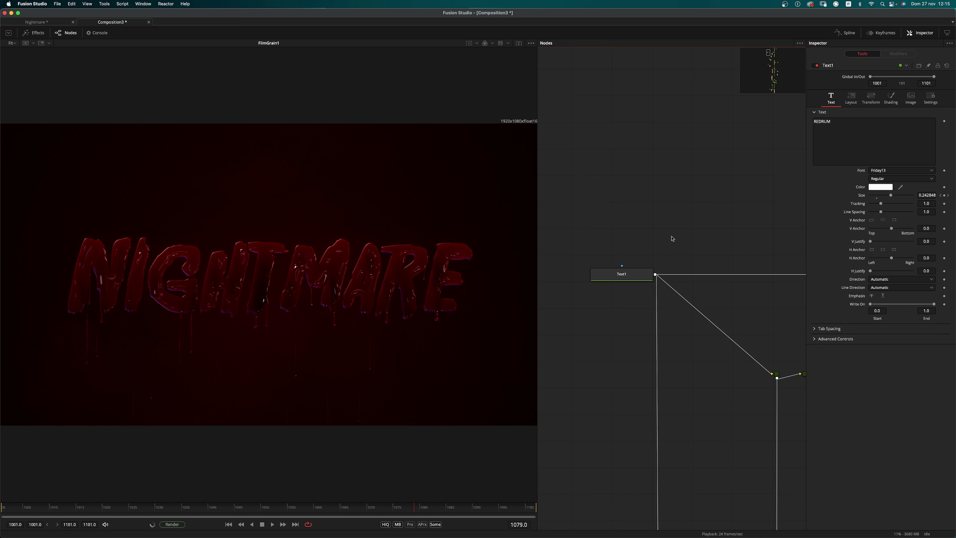